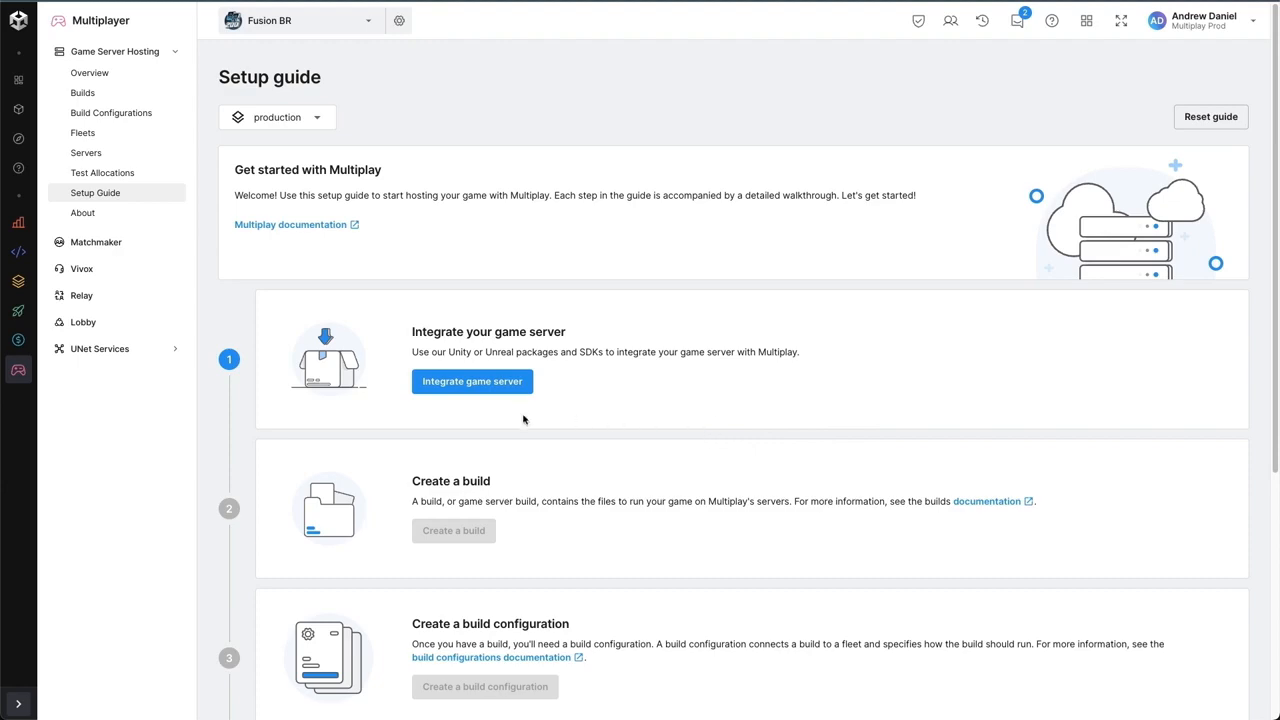
# - Complete the game server integration with Unity as the engine, going through the project linking and package installation stages
pyautogui.click(490, 393)
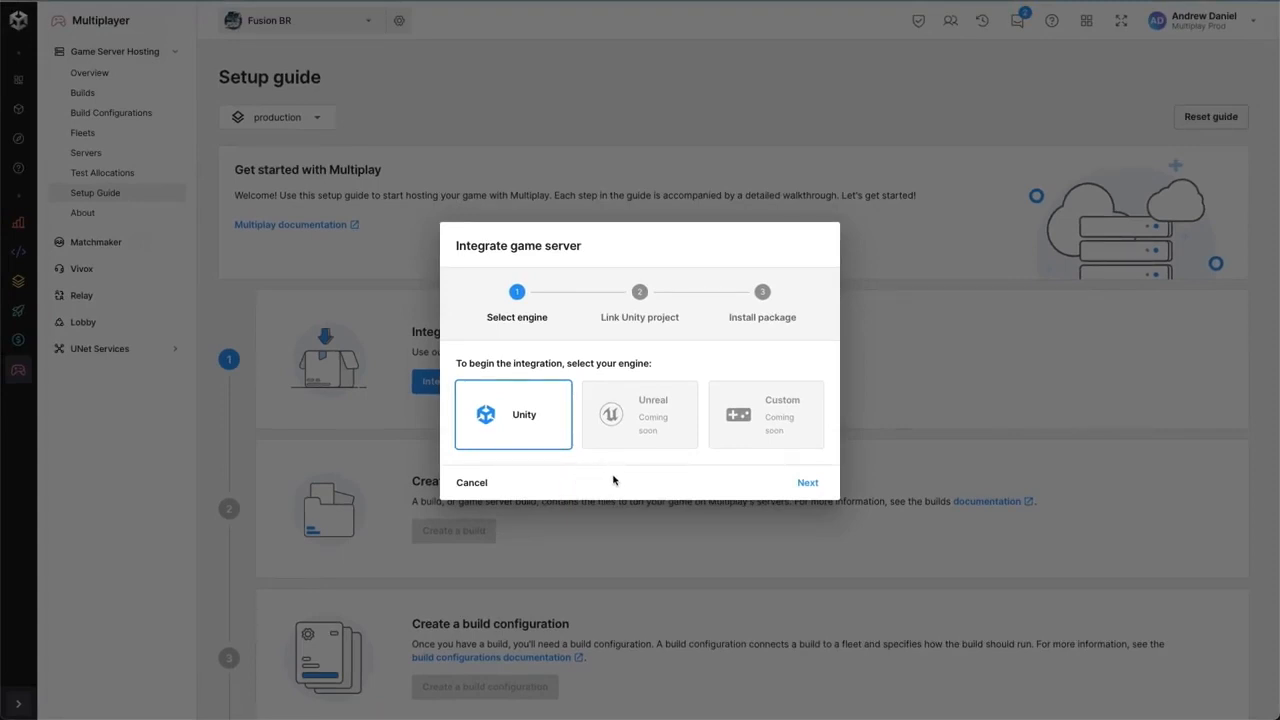
pyautogui.click(800, 488)
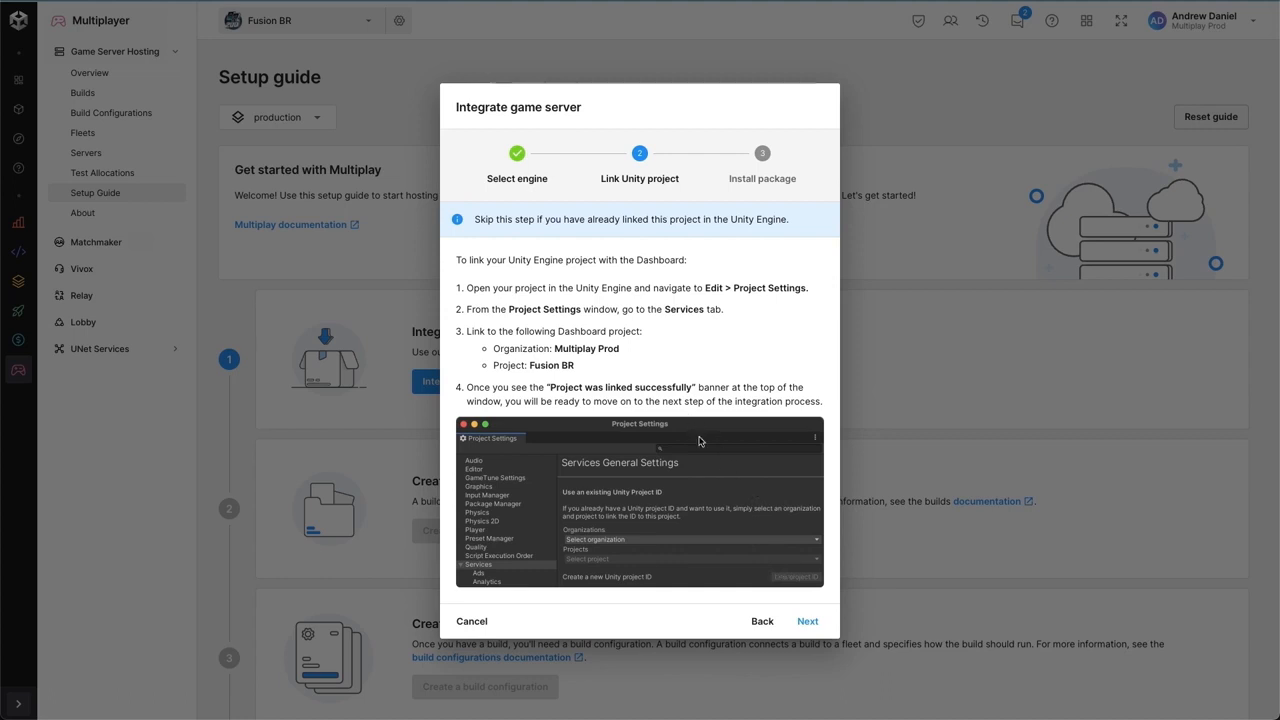
pyautogui.click(809, 621)
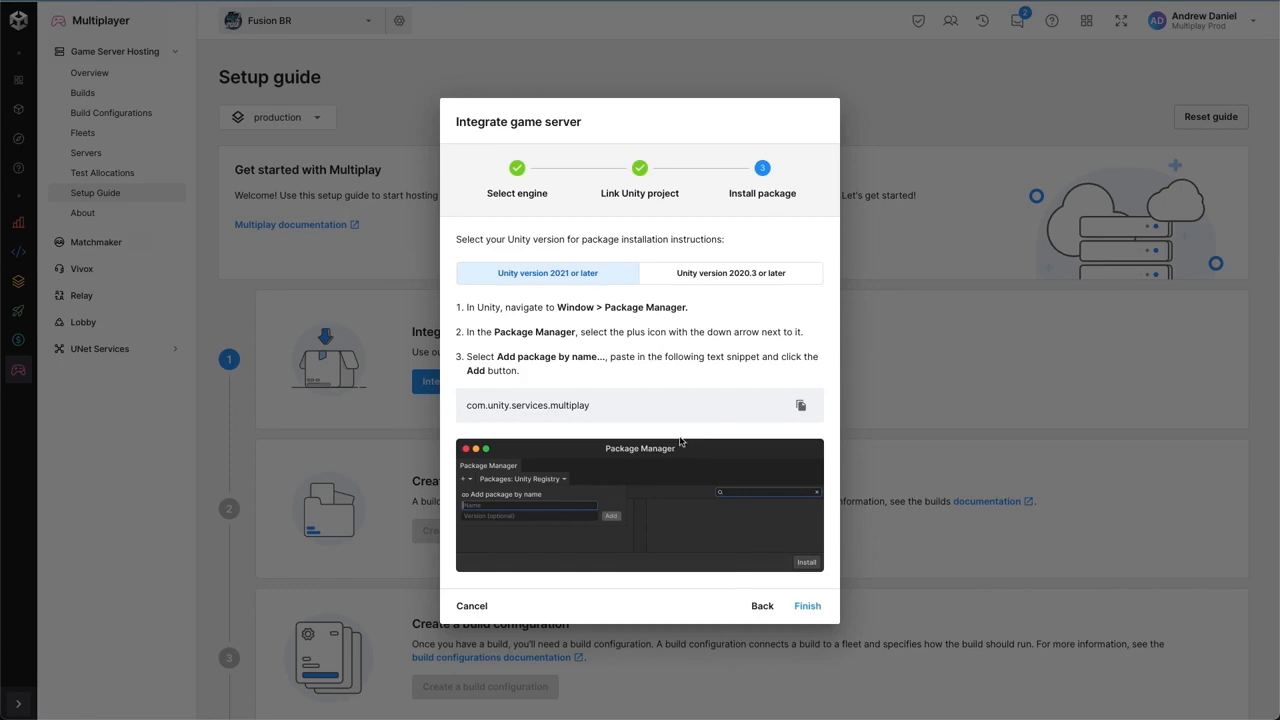
pyautogui.click(810, 607)
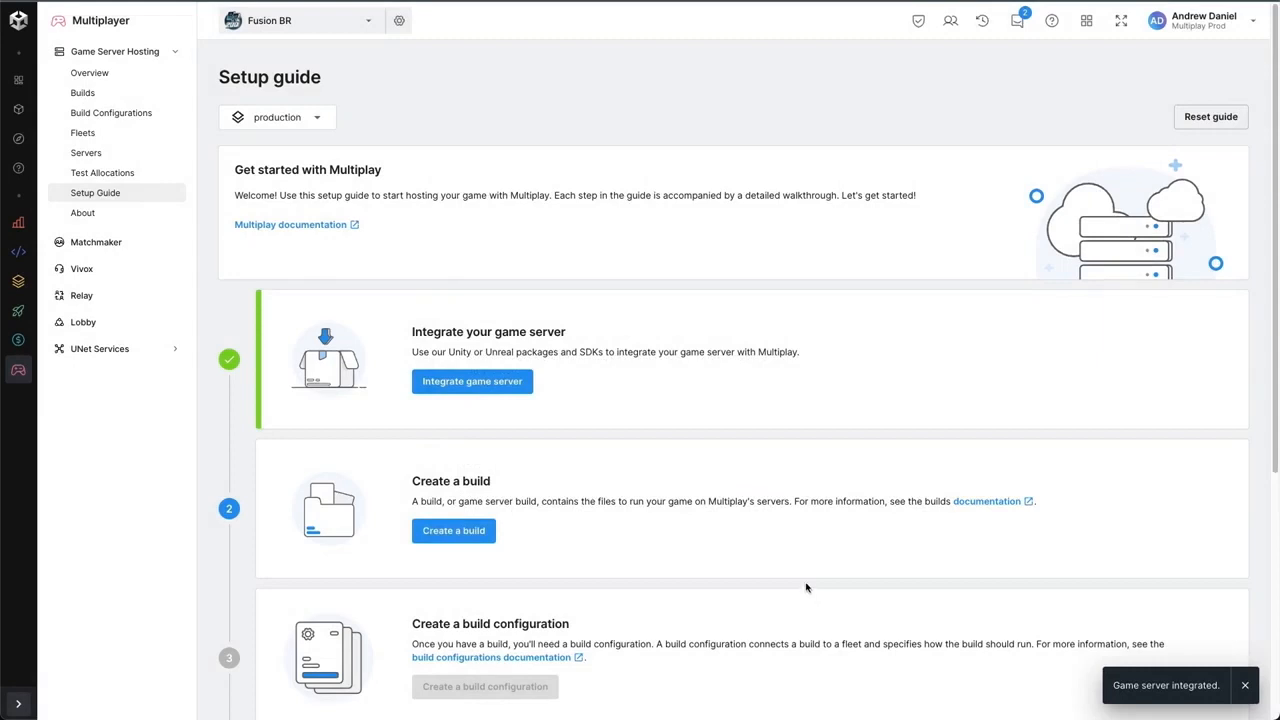
# - Start a new Linux build named Battle Royale that uses direct file upload
pyautogui.scroll(-2, 893, 510)
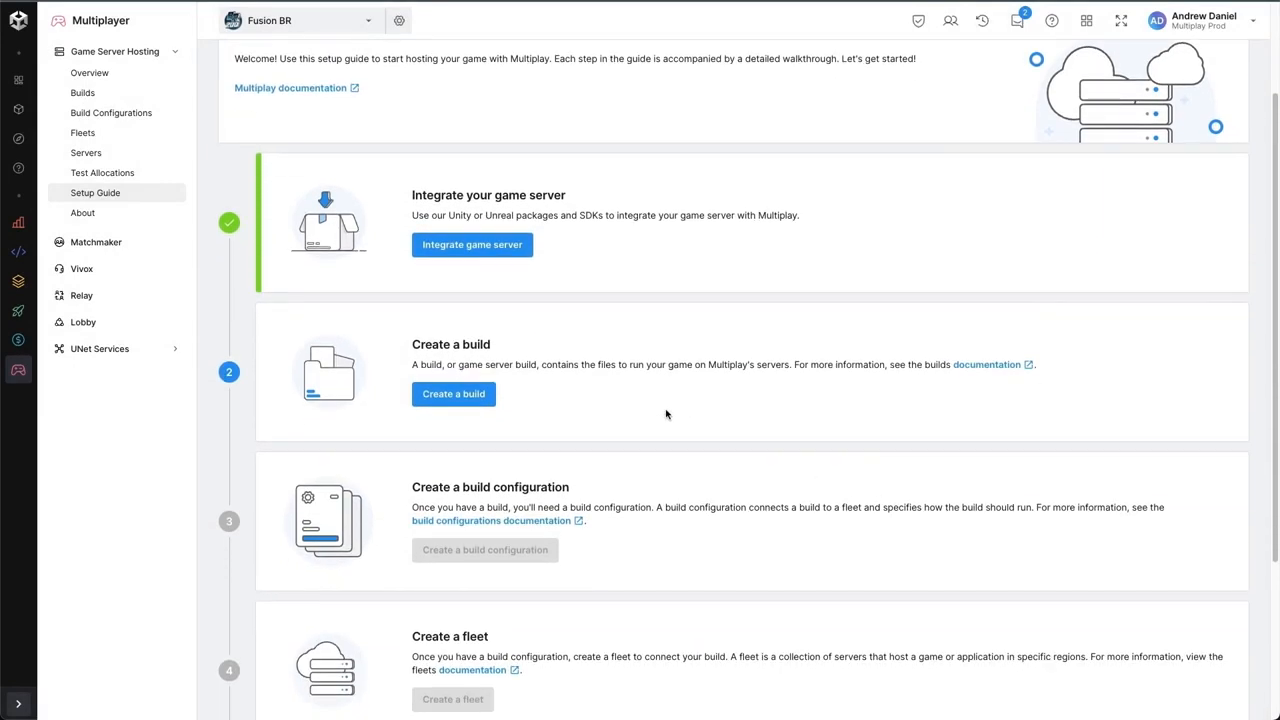
pyautogui.click(447, 396)
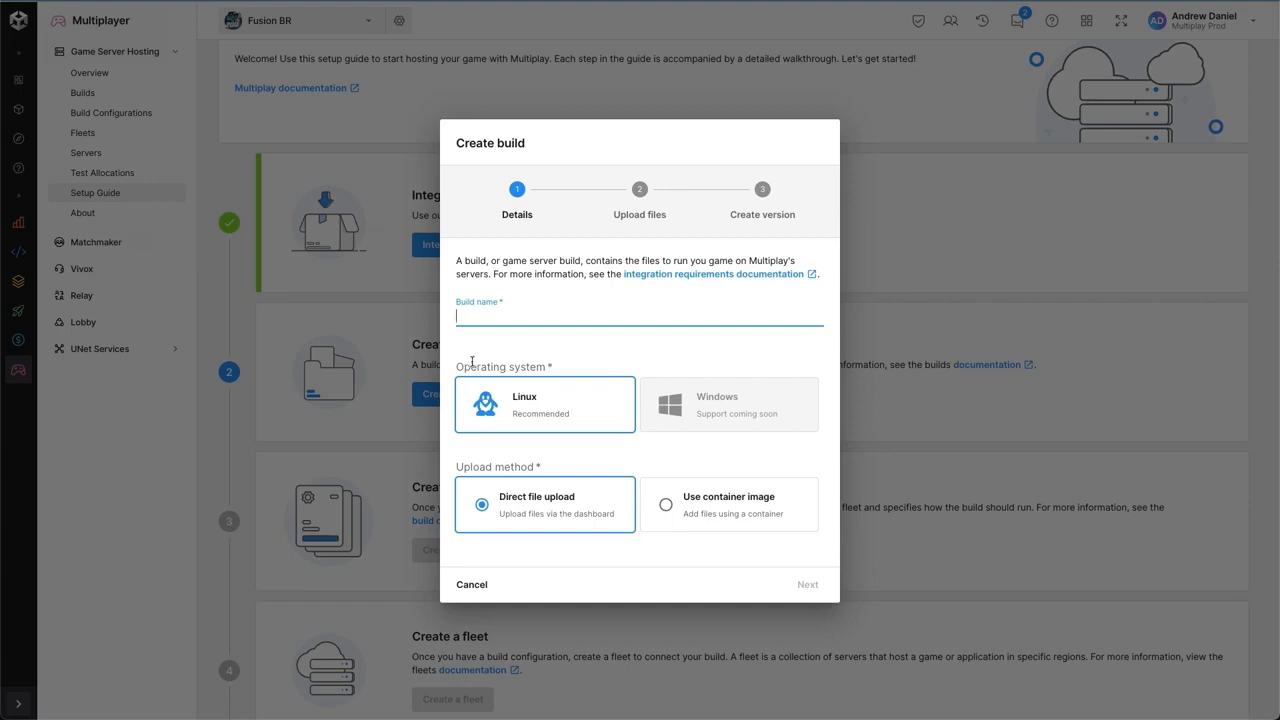
pyautogui.write('Battle Royale')
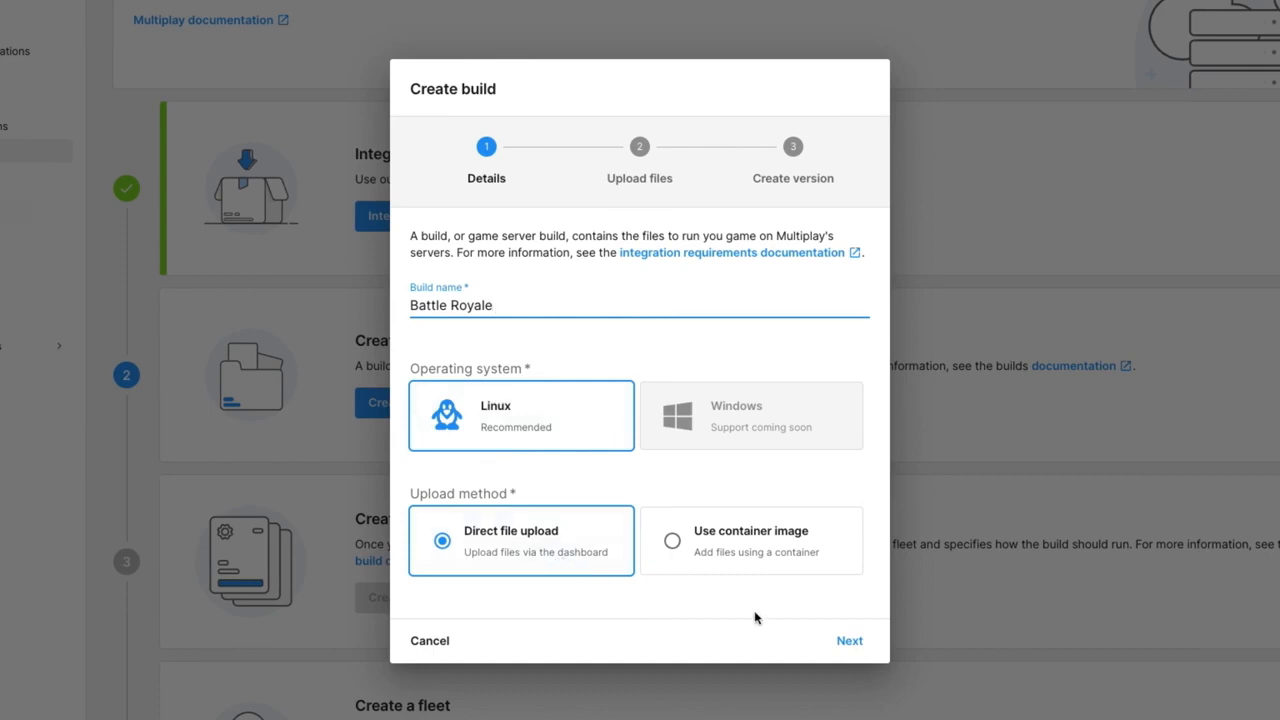
pyautogui.click(847, 646)
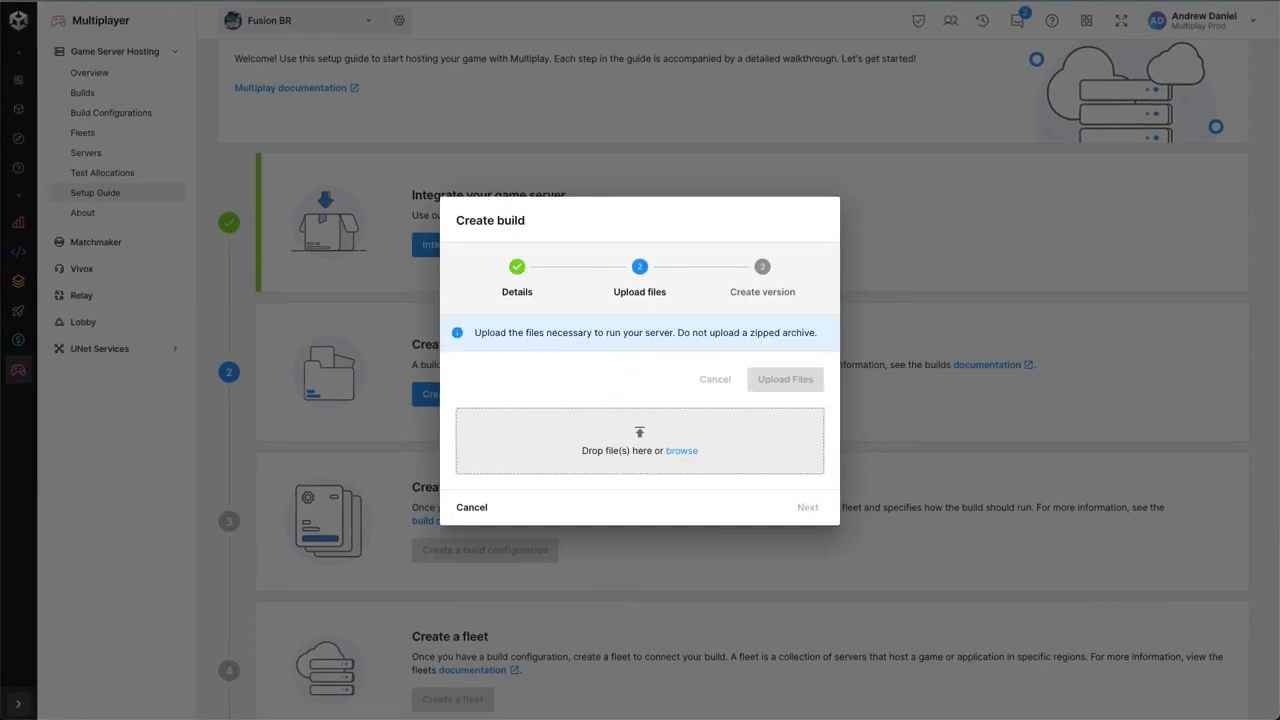
# - Add and upload the Battle Royale server files, and finish creating the build's first version
pyautogui.moveTo(1255, 340); pyautogui.dragTo(687, 448)
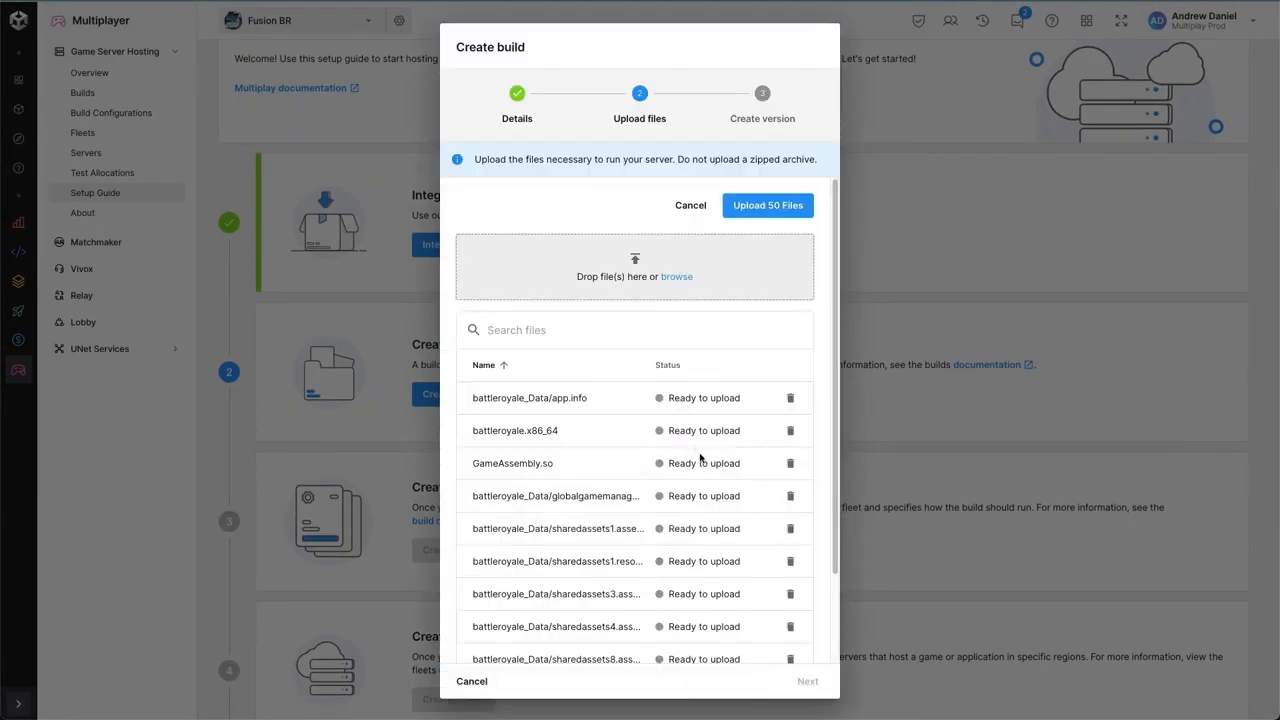
pyautogui.scroll(-2, 697, 458)
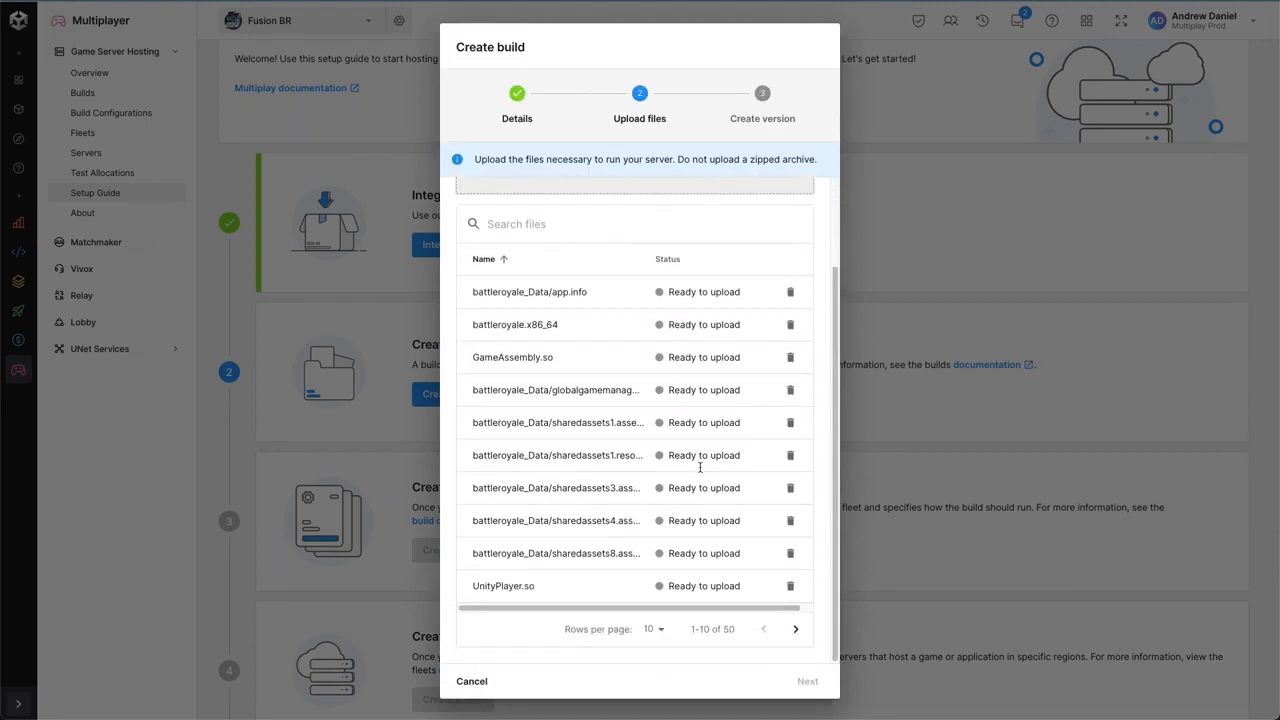
pyautogui.scroll(3, 700, 467)
pyautogui.click(784, 212)
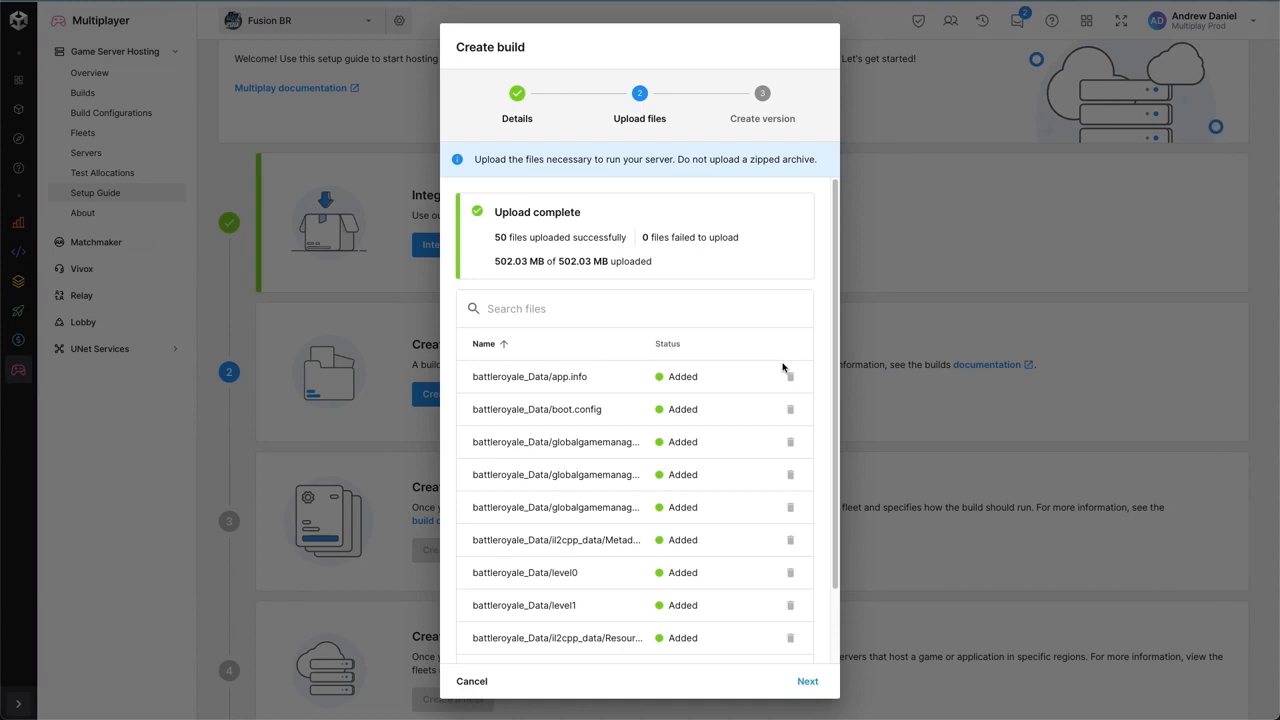
pyautogui.click(807, 681)
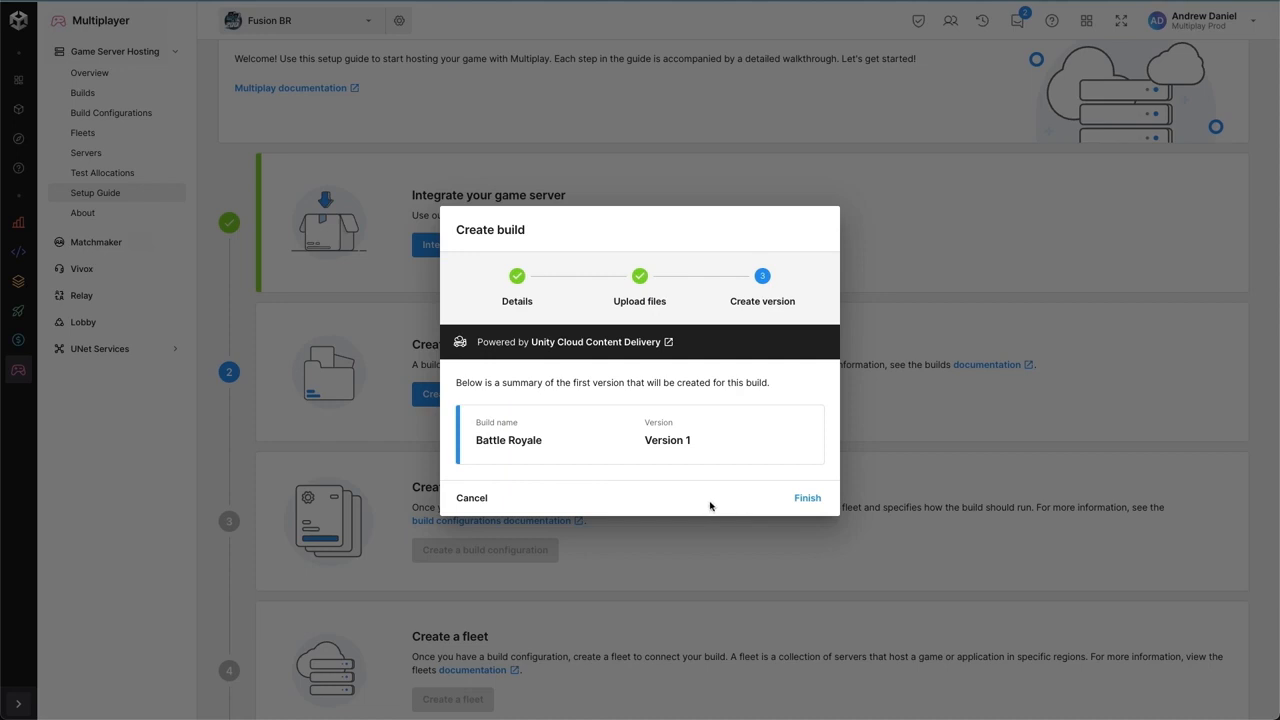
pyautogui.click(808, 498)
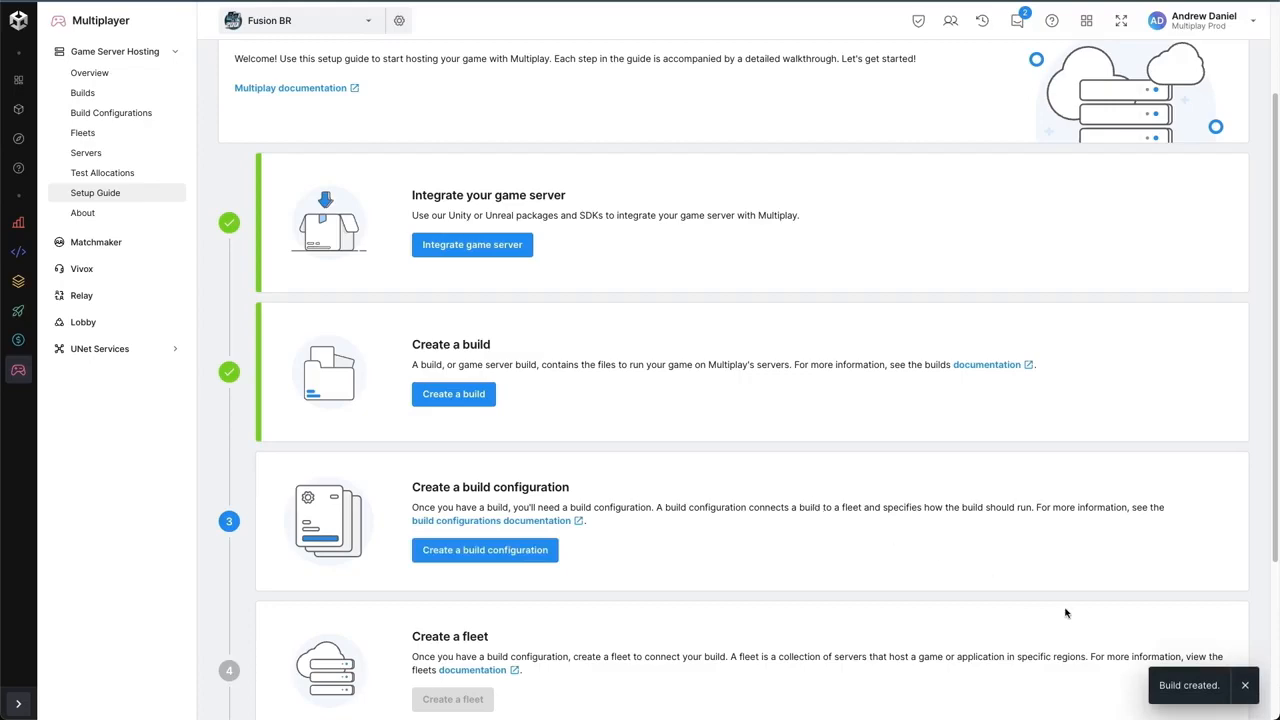
# - Start a build configuration named Standalone A and assign the Battle Royale (Direct File Upload) build to it
pyautogui.scroll(-1, 810, 563)
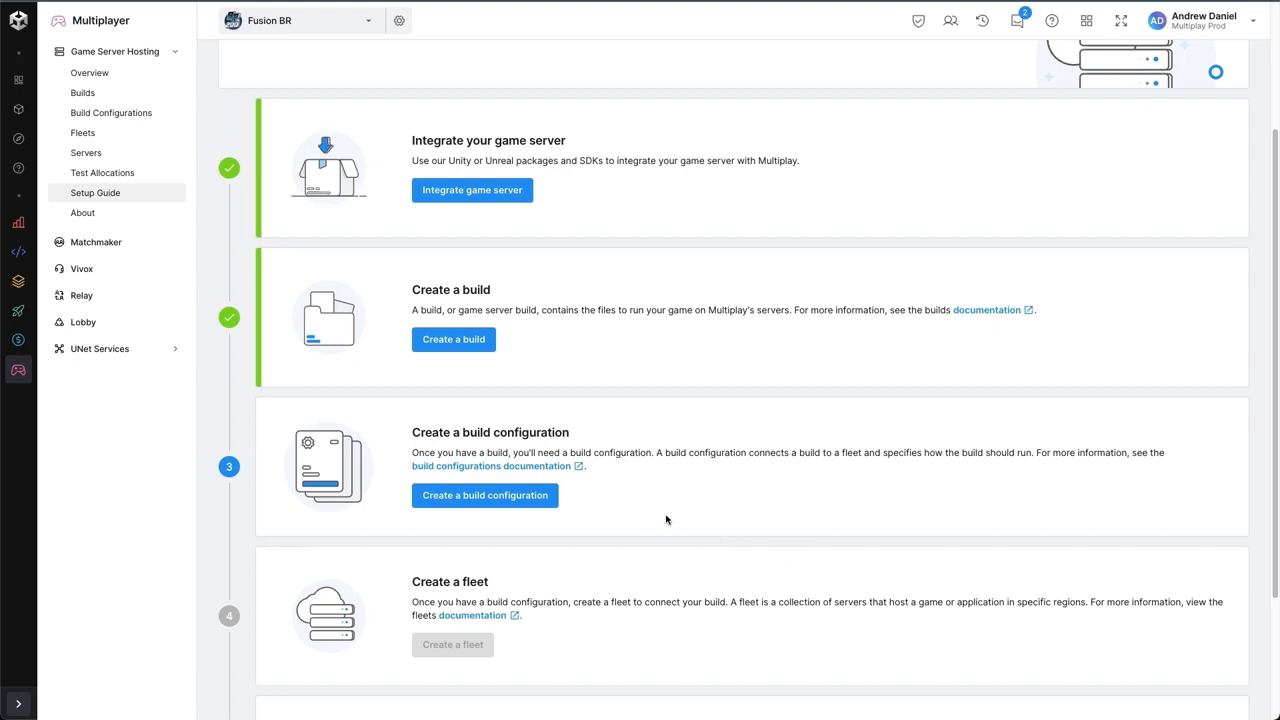
pyautogui.click(551, 500)
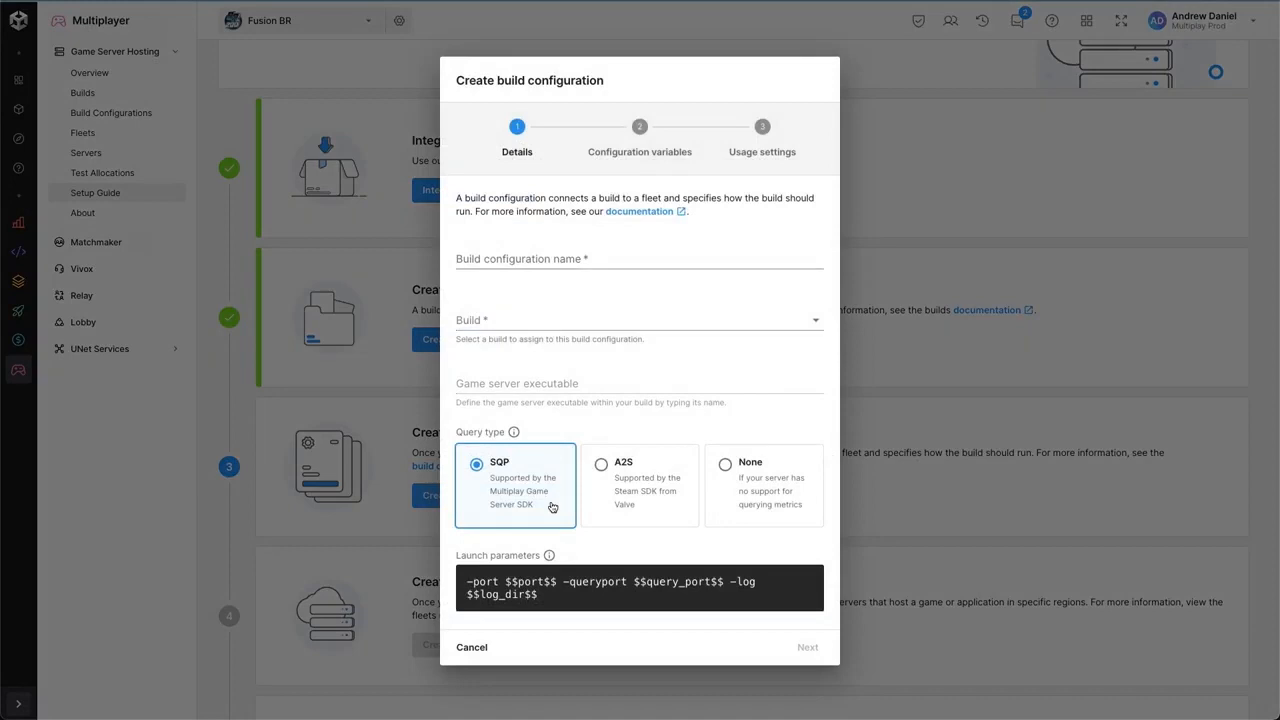
pyautogui.click(535, 254)
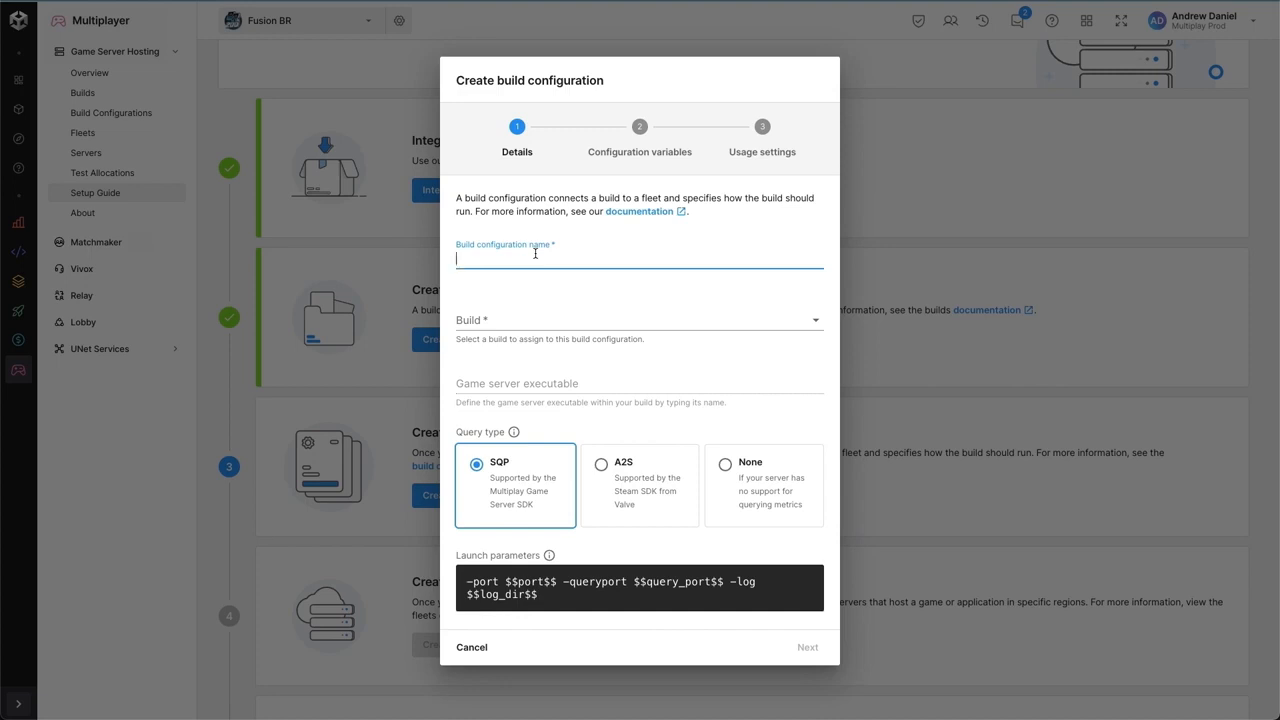
pyautogui.write('Standalone A')
pyautogui.click(520, 322)
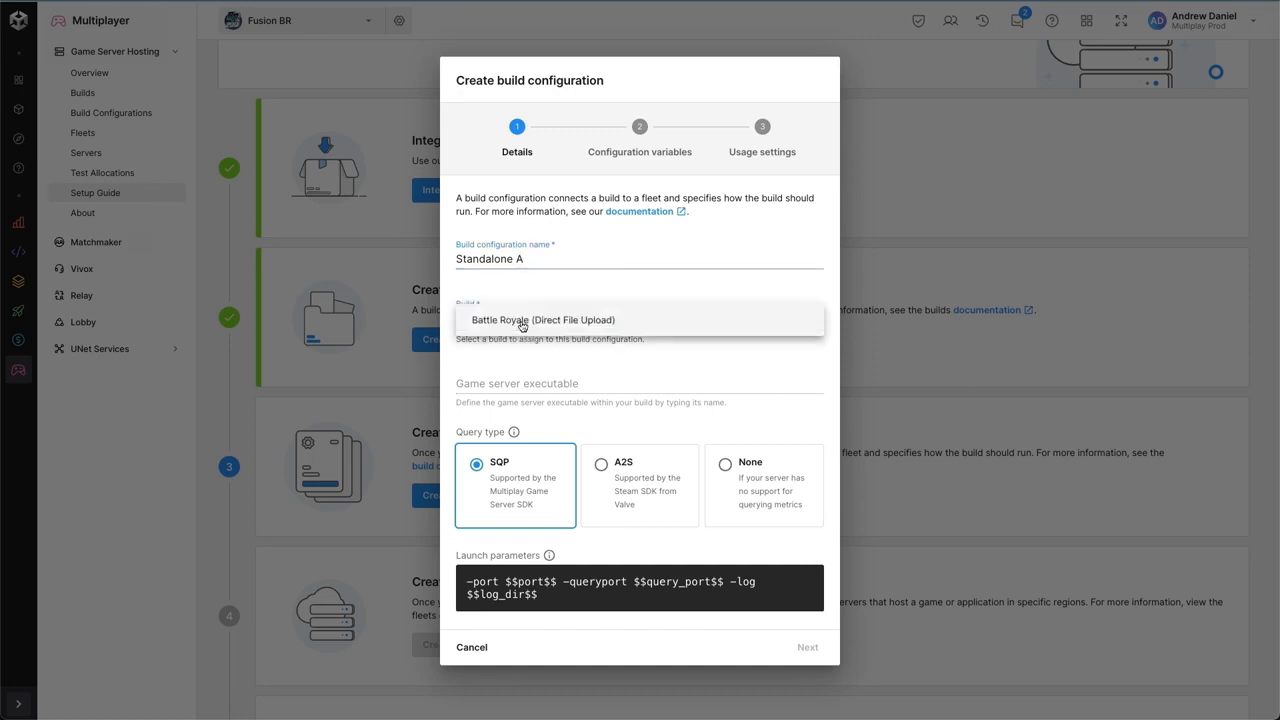
pyautogui.click(628, 323)
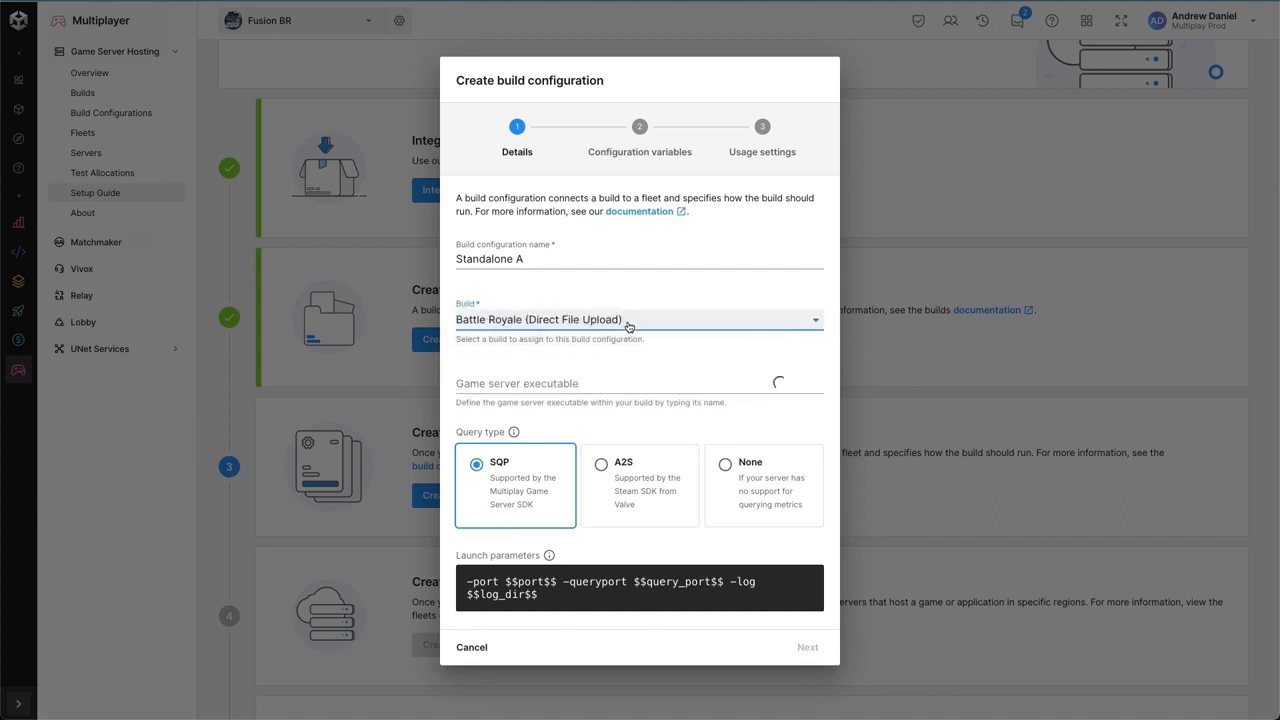
# - Set the build configuration's game server executable to battleroyale.x86_64
pyautogui.click(605, 384)
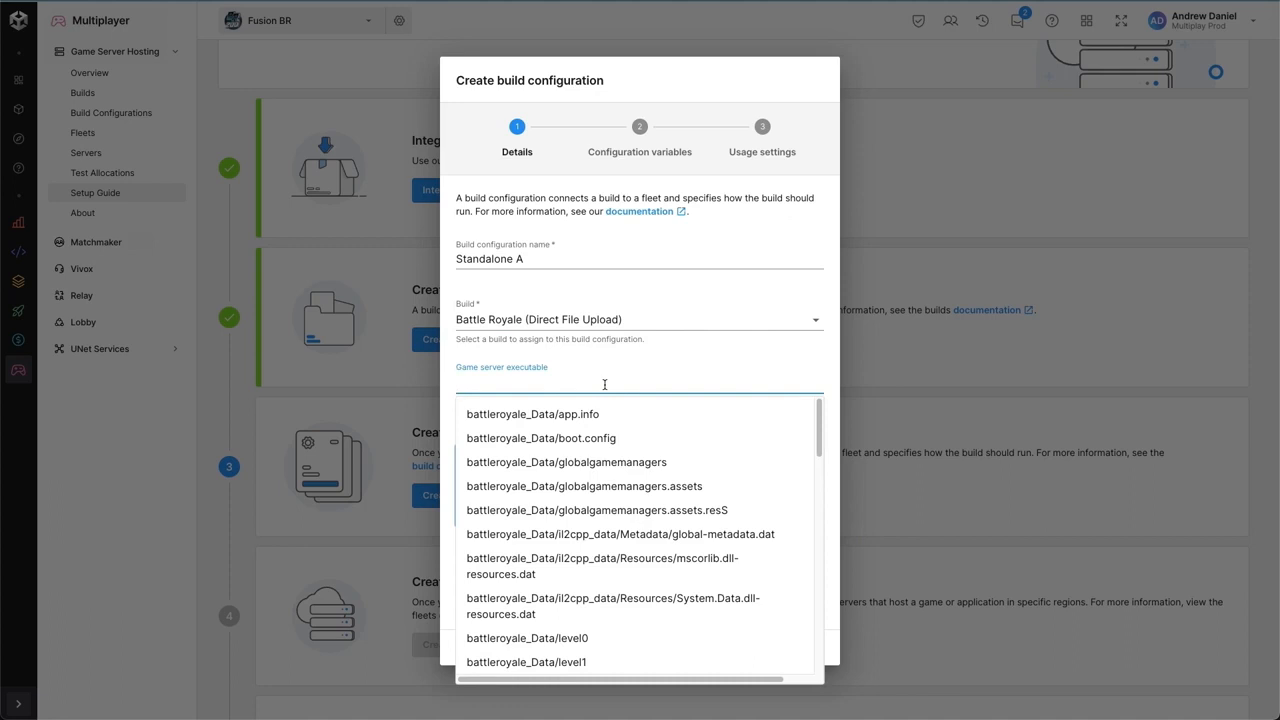
pyautogui.write('x86')
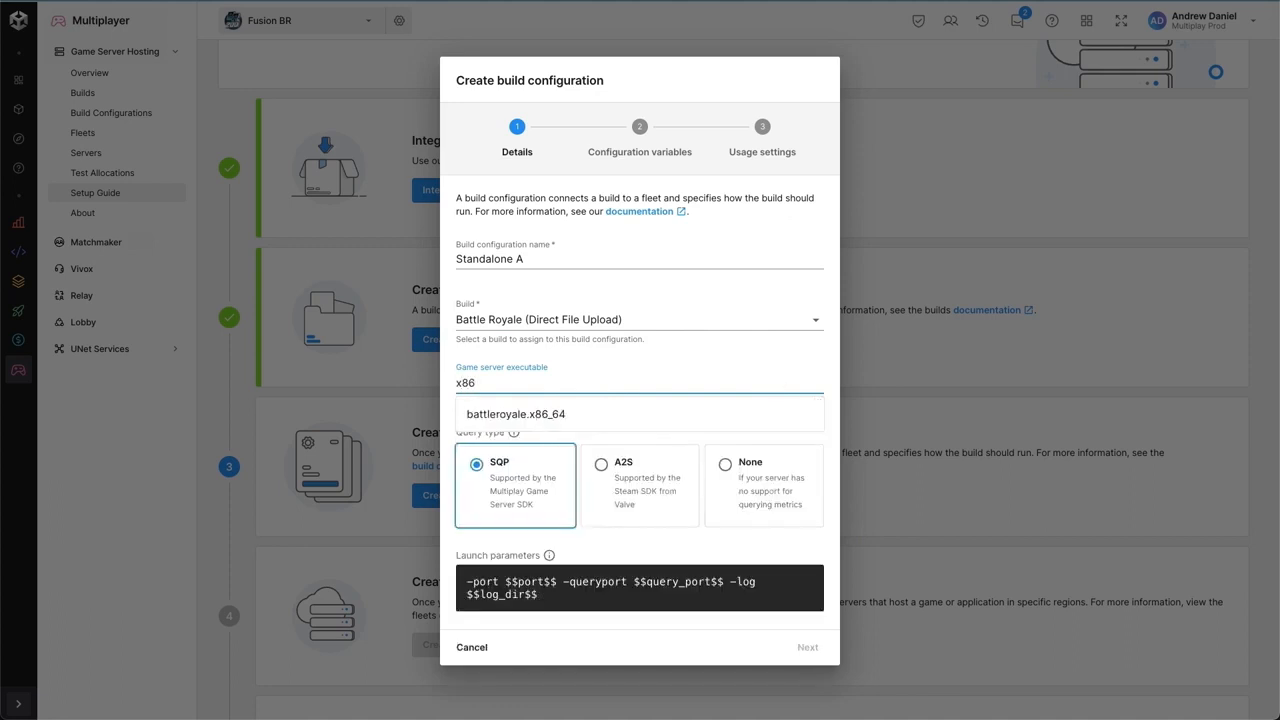
pyautogui.click(531, 416)
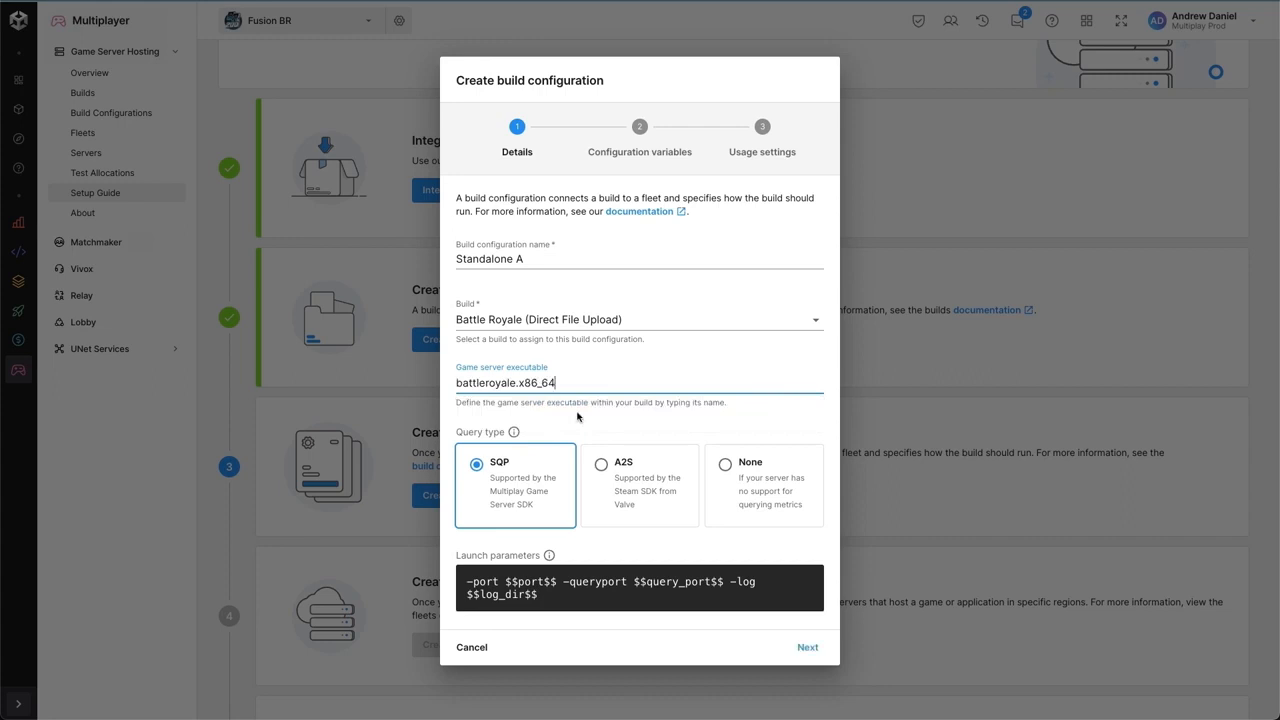
pyautogui.click(580, 415)
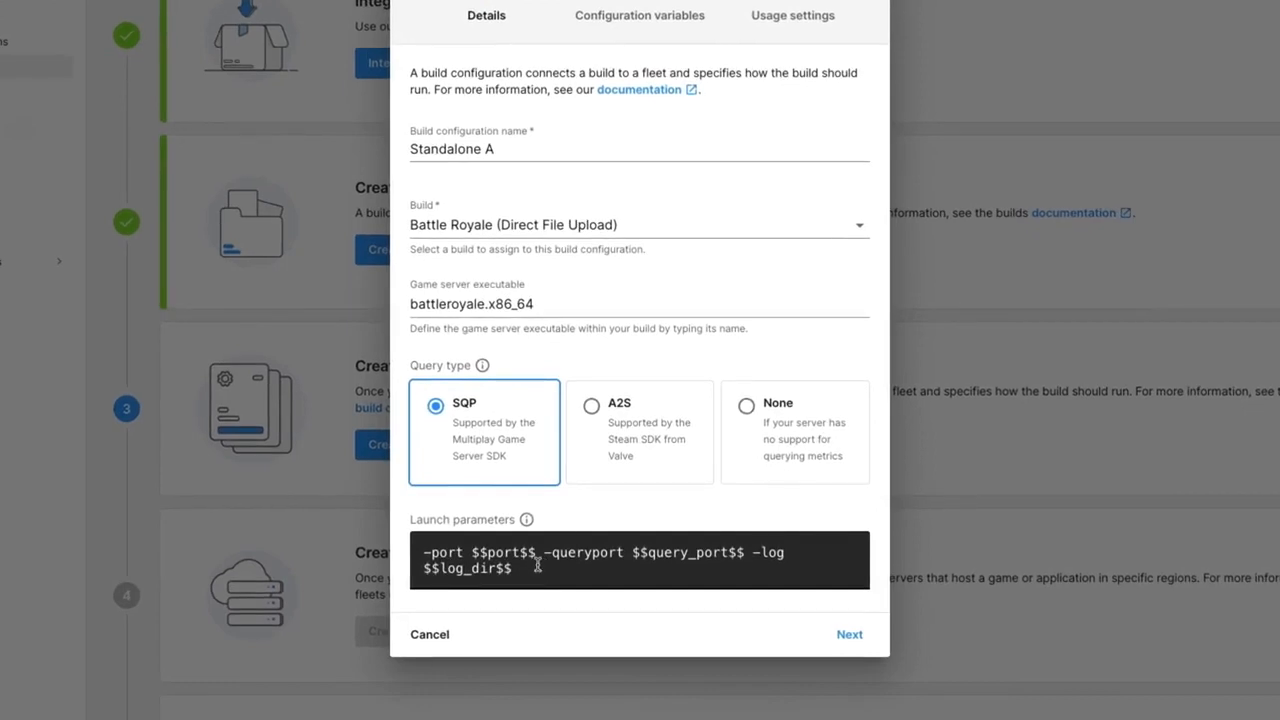
# - Replace the launch parameters with -nographics -dedicatedServer -batchmode -fps 60 -battleRoyale -logFile $$log_dir$$/Engine.log -dataPath $$log_dir$$ -port $$port$$ -region eu -serverName "Demo #$$serverid$$" -multiplay -sqp -maxPlayers 60
pyautogui.moveTo(536, 553); pyautogui.dragTo(473, 555)
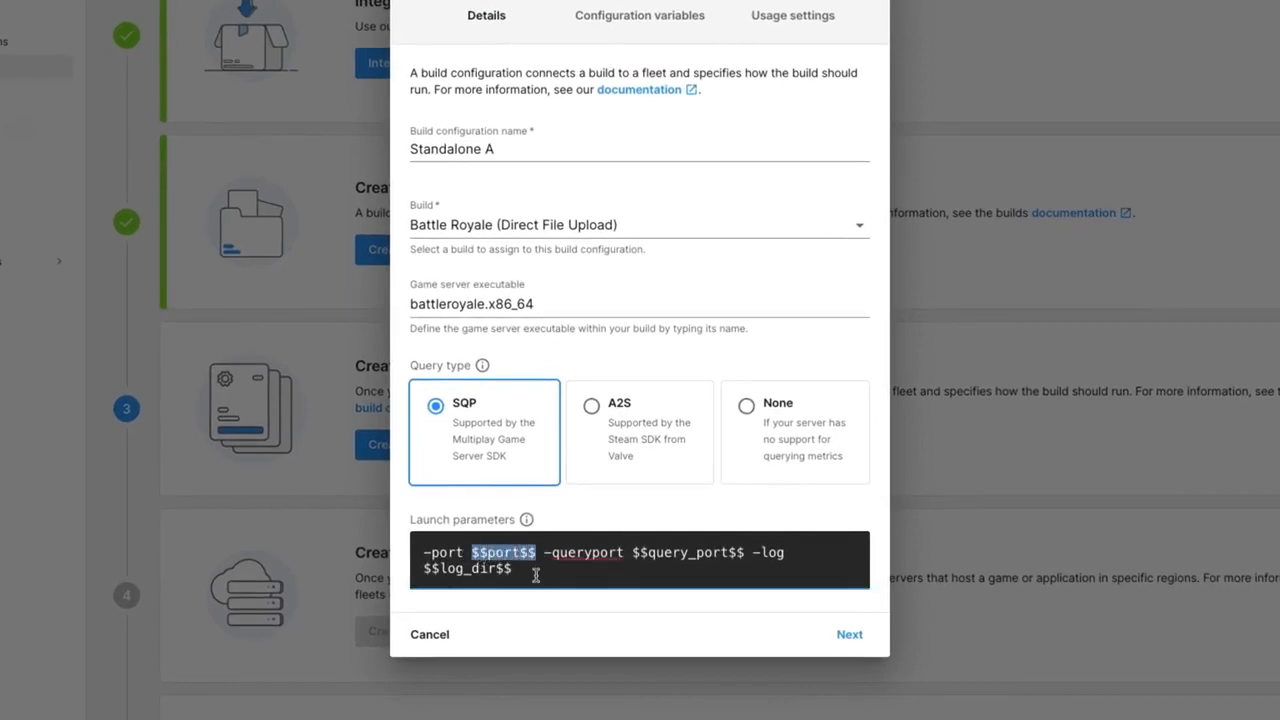
pyautogui.moveTo(744, 553); pyautogui.dragTo(640, 555)
pyautogui.moveTo(514, 570); pyautogui.dragTo(424, 569)
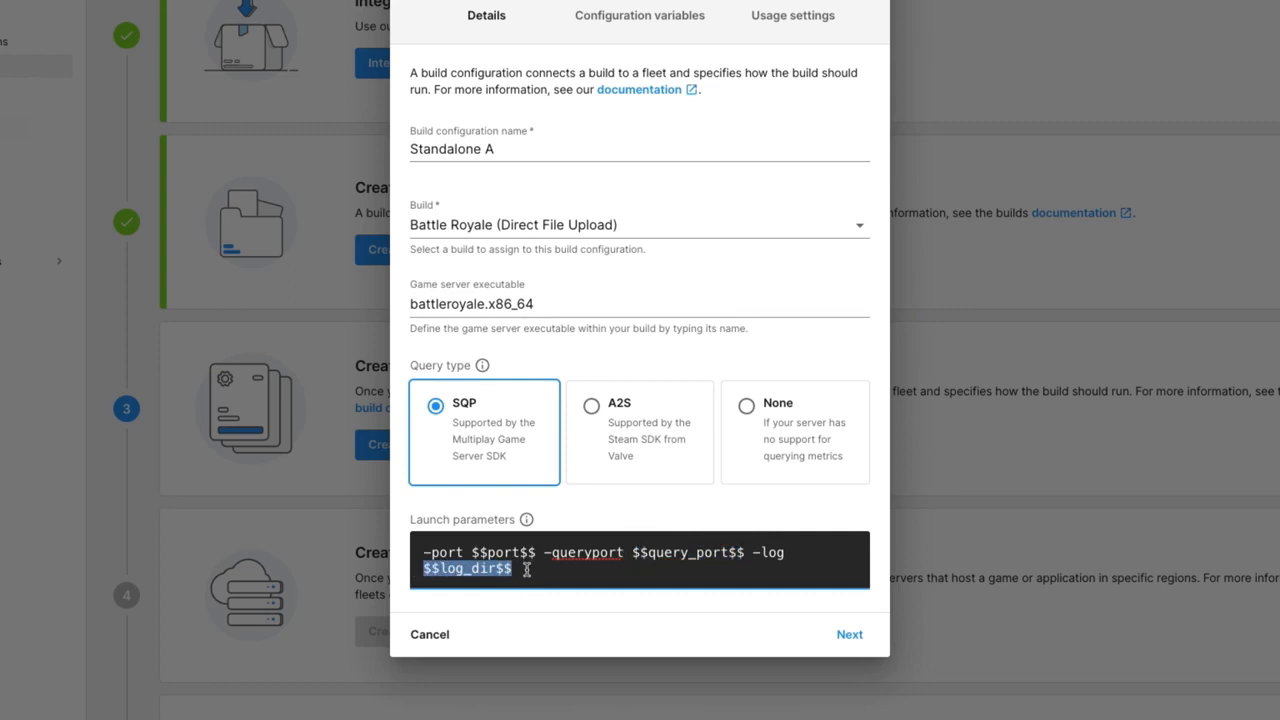
pyautogui.click(538, 572)
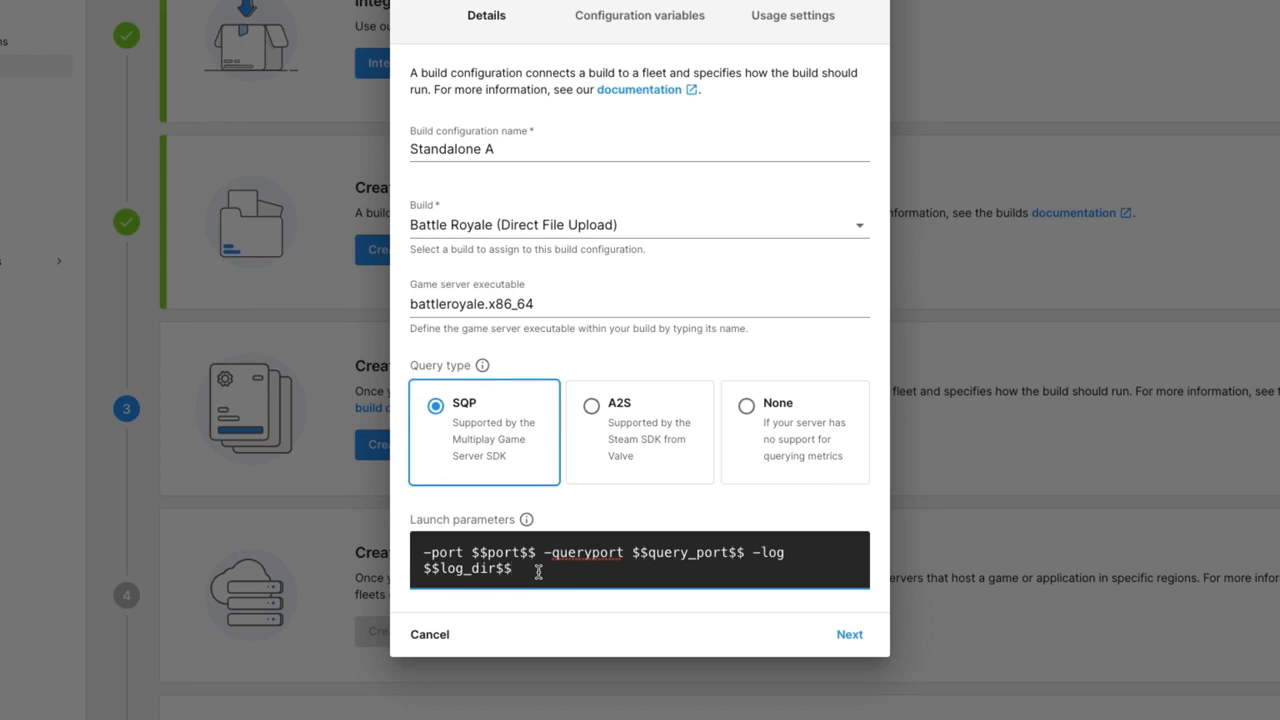
pyautogui.moveTo(538, 572); pyautogui.dragTo(424, 550)
pyautogui.write('-nographics -dedicatedServer -batchmode -fps 60 -battleRoyale -logFile $$log_dir$$/Engine.log -dataPath $$log_dir$$ -port $$port$$ -region eu -serverName "Demo #$$serverid$$" -multiplay -sqp -maxPlayers 60')
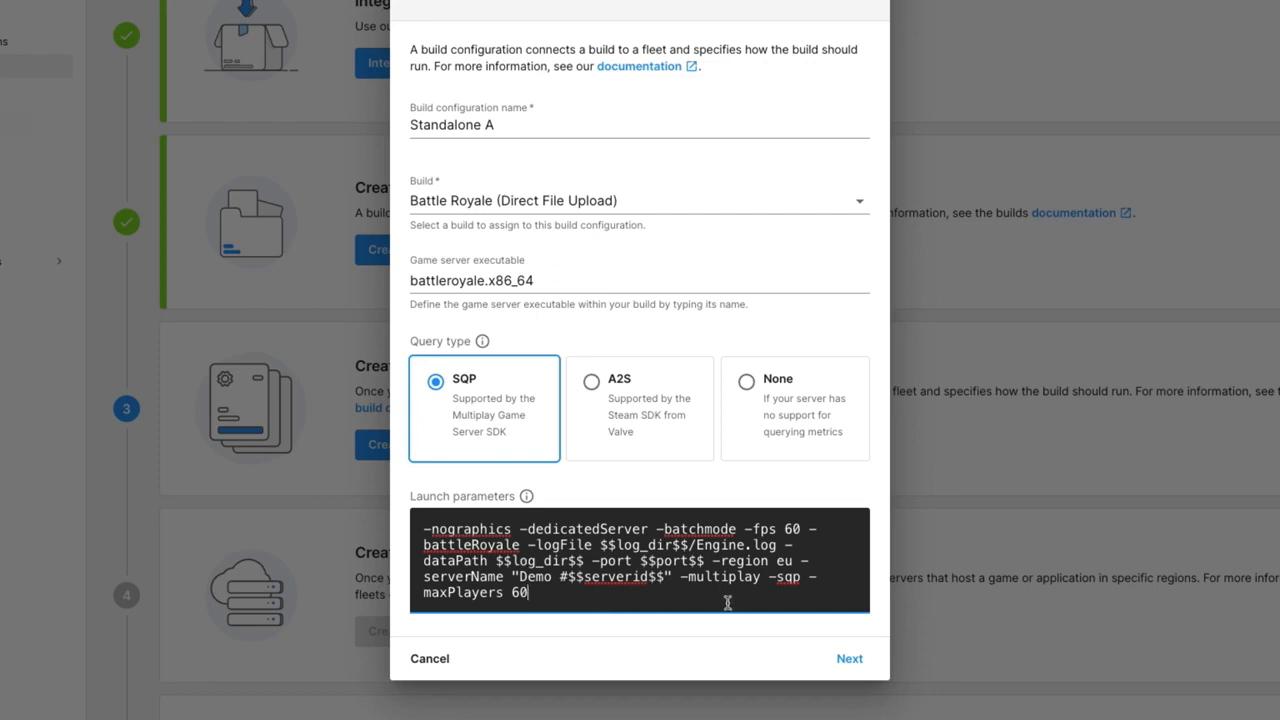
# - Examine the log directory, port, server name, player limit, multiplay, dedicated server, batch mode and no-graphics arguments in the launch parameters
pyautogui.moveTo(689, 545); pyautogui.dragTo(606, 546)
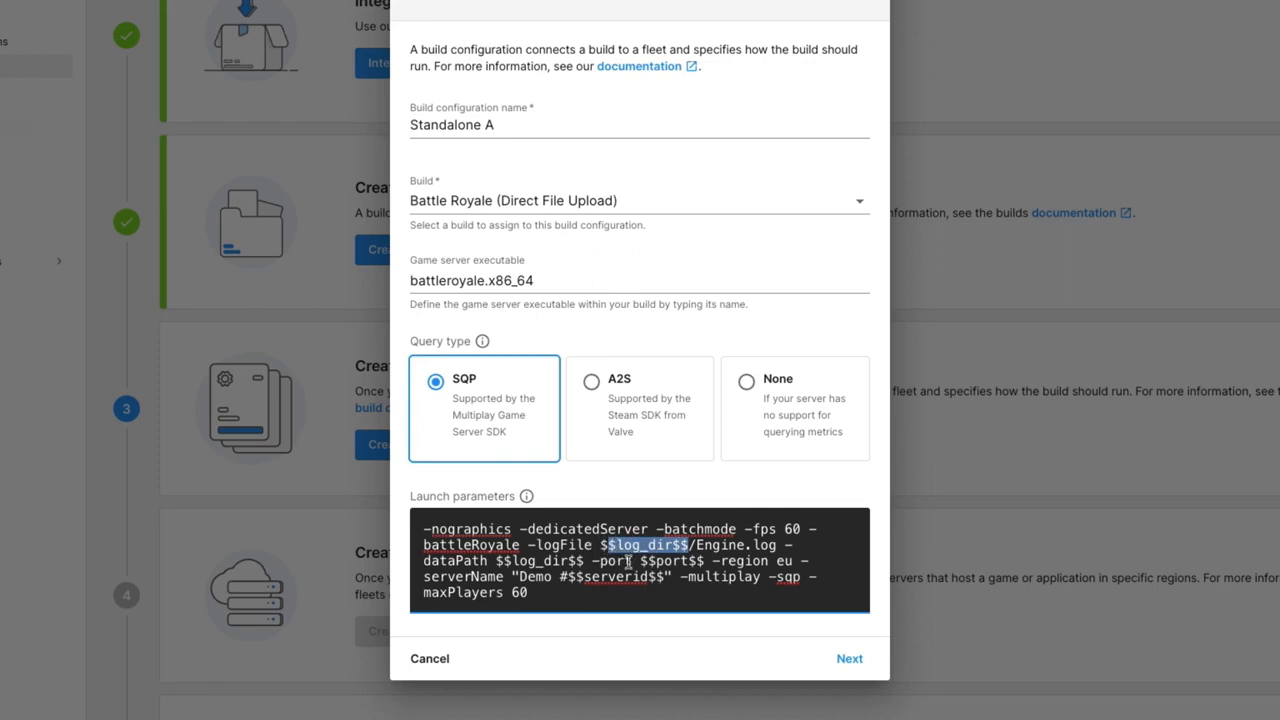
pyautogui.moveTo(705, 562); pyautogui.dragTo(639, 562)
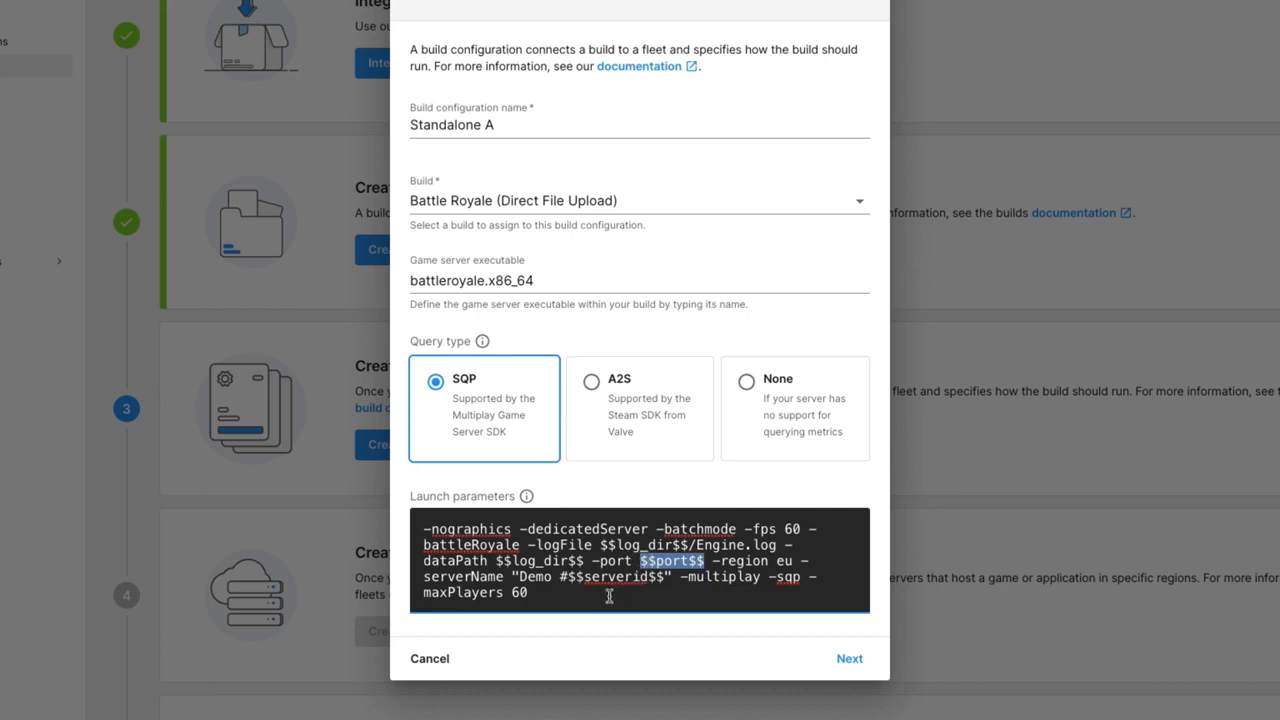
pyautogui.moveTo(553, 578); pyautogui.dragTo(662, 586)
pyautogui.moveTo(540, 594); pyautogui.dragTo(432, 594)
pyautogui.moveTo(762, 578); pyautogui.dragTo(682, 578)
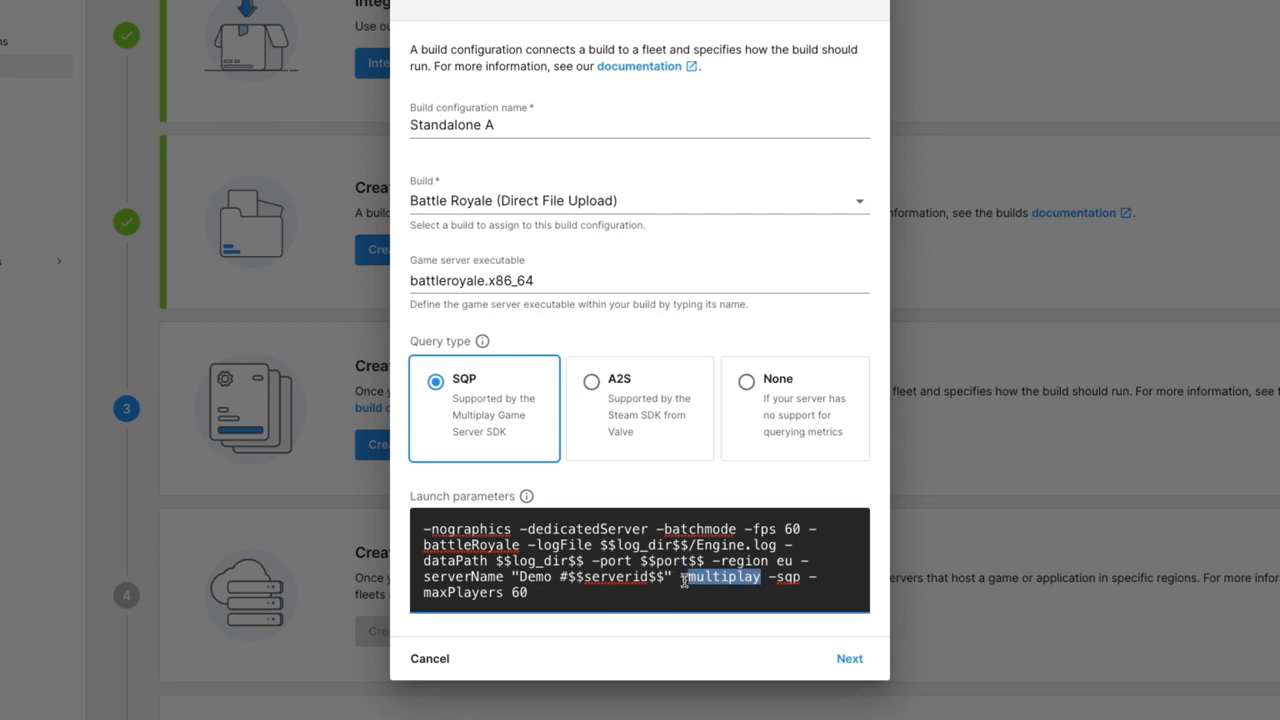
pyautogui.moveTo(649, 529); pyautogui.dragTo(528, 529)
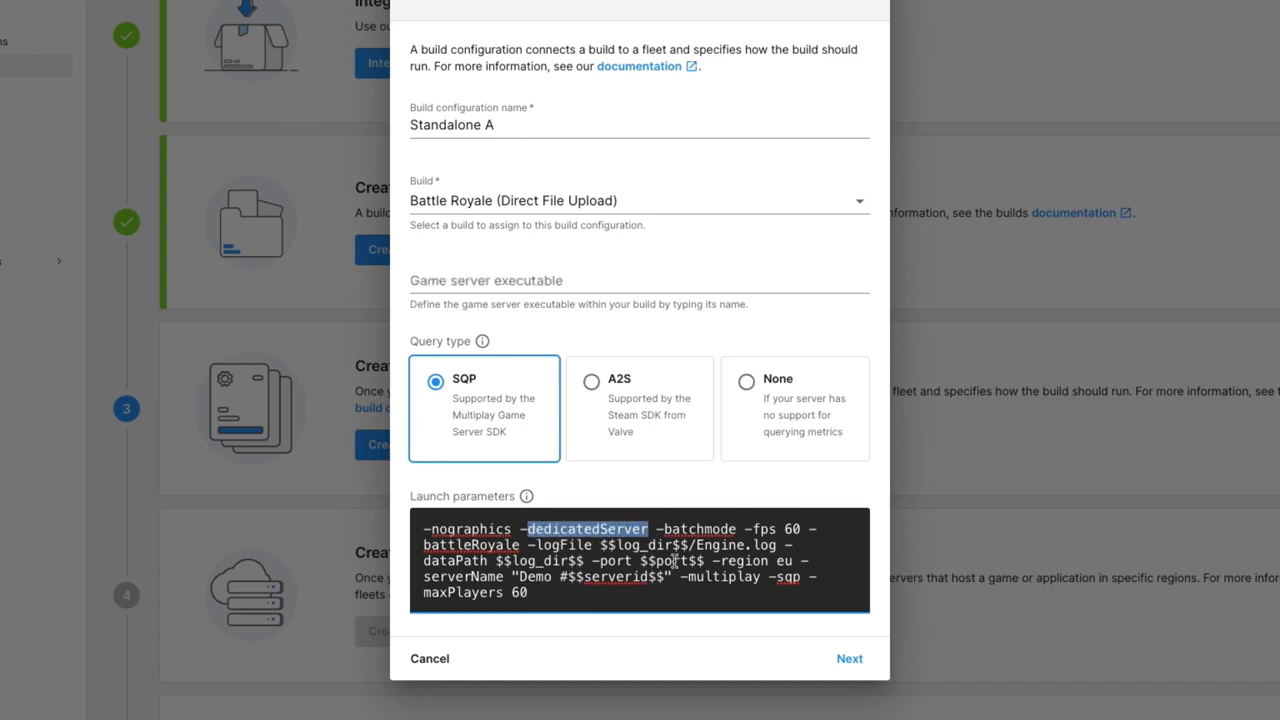
pyautogui.doubleClick(705, 529)
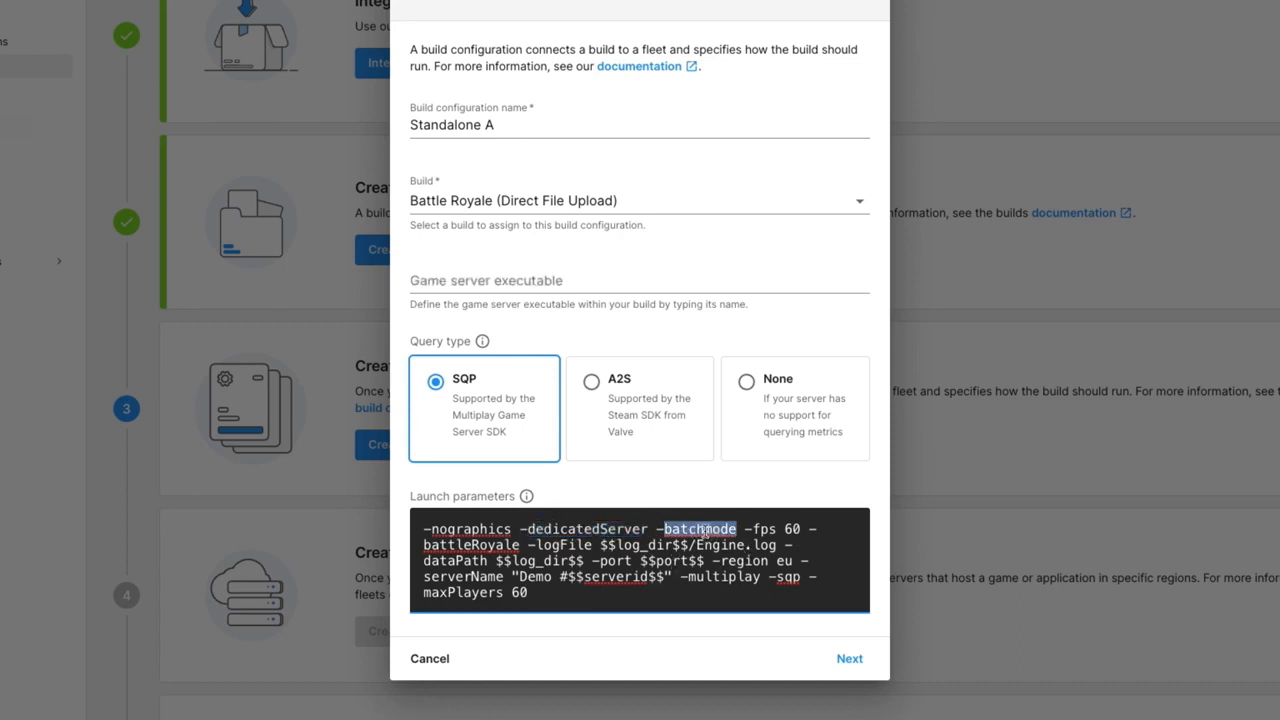
pyautogui.doubleClick(478, 529)
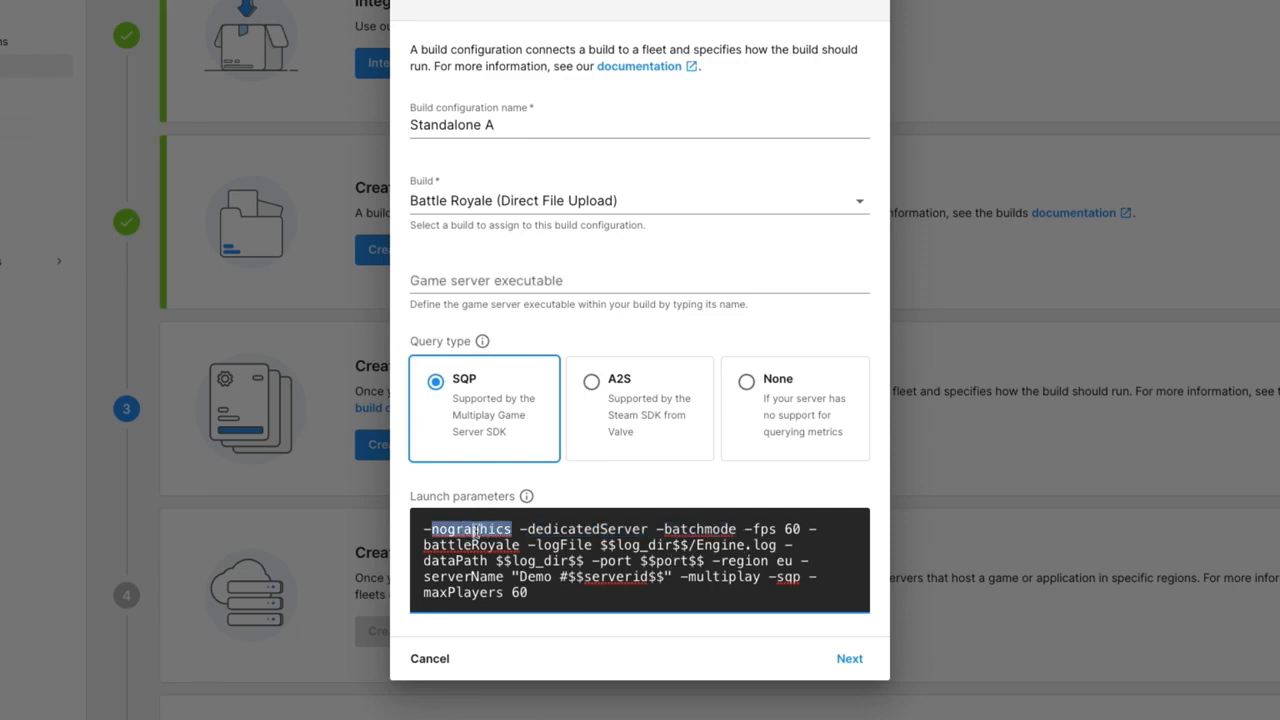
# - Fill the empty game server executable in again with battleroyale.x86_64
pyautogui.click(545, 283)
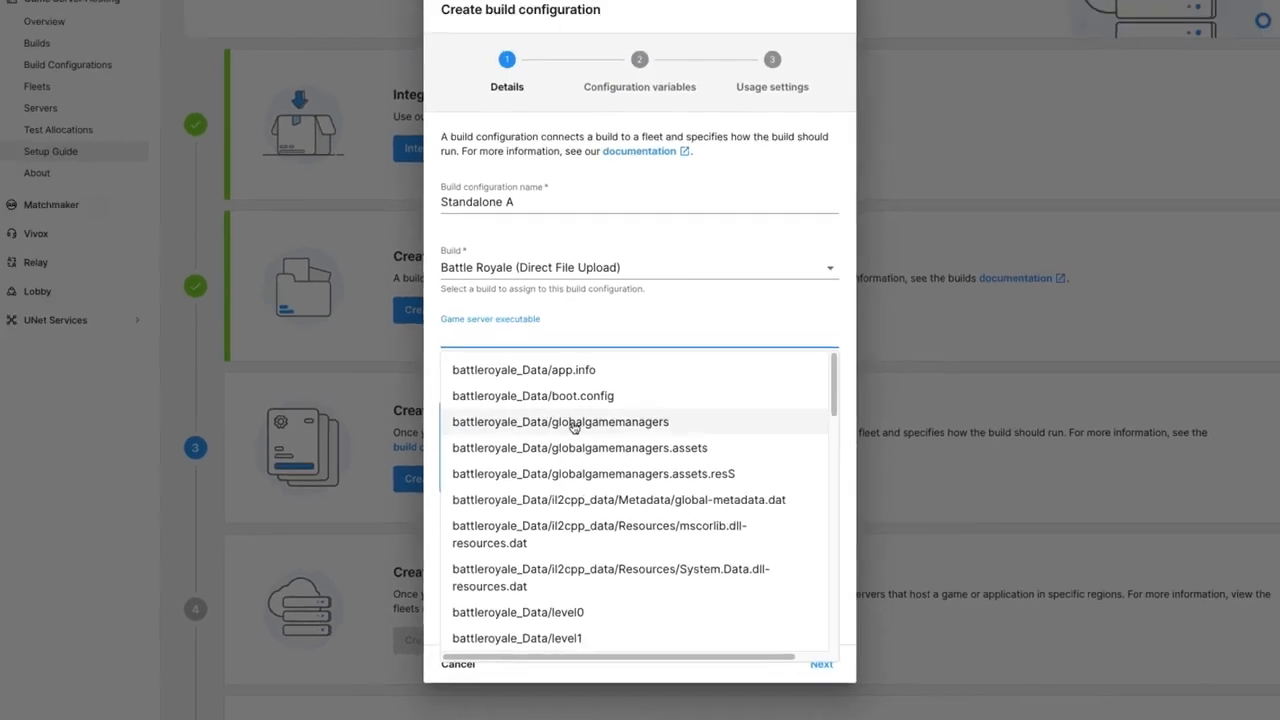
pyautogui.write('x86')
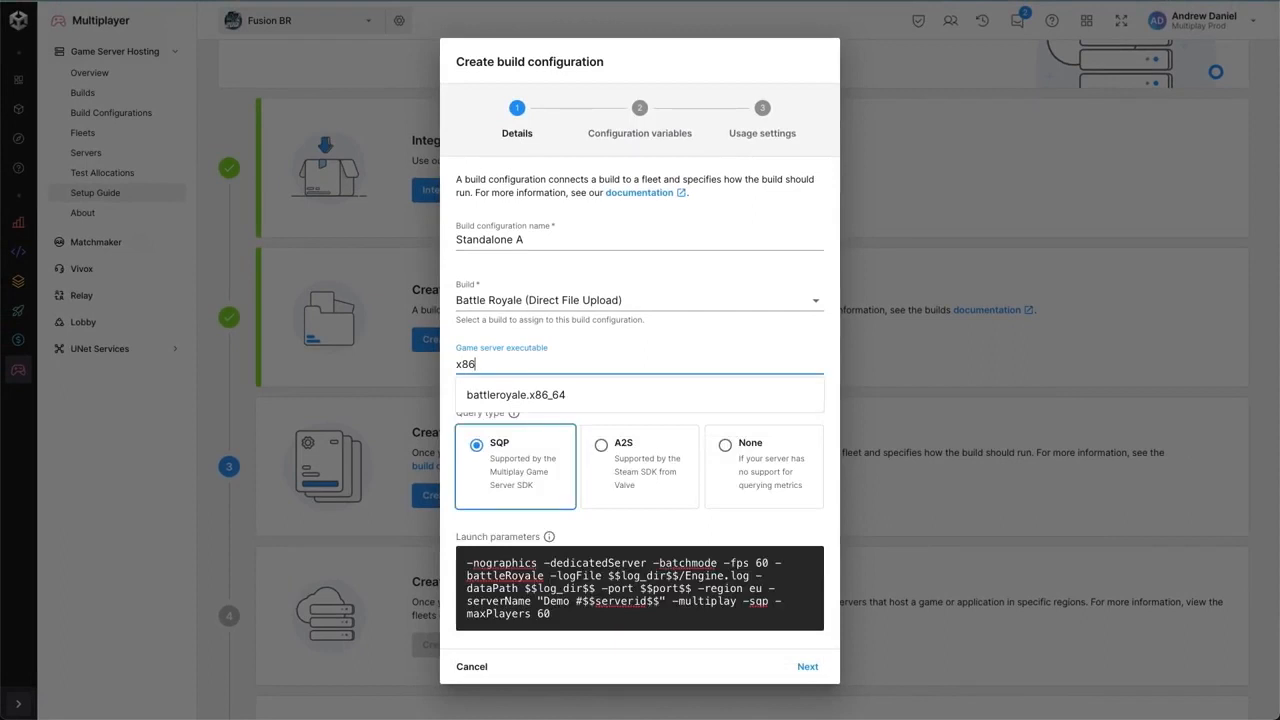
pyautogui.click(548, 396)
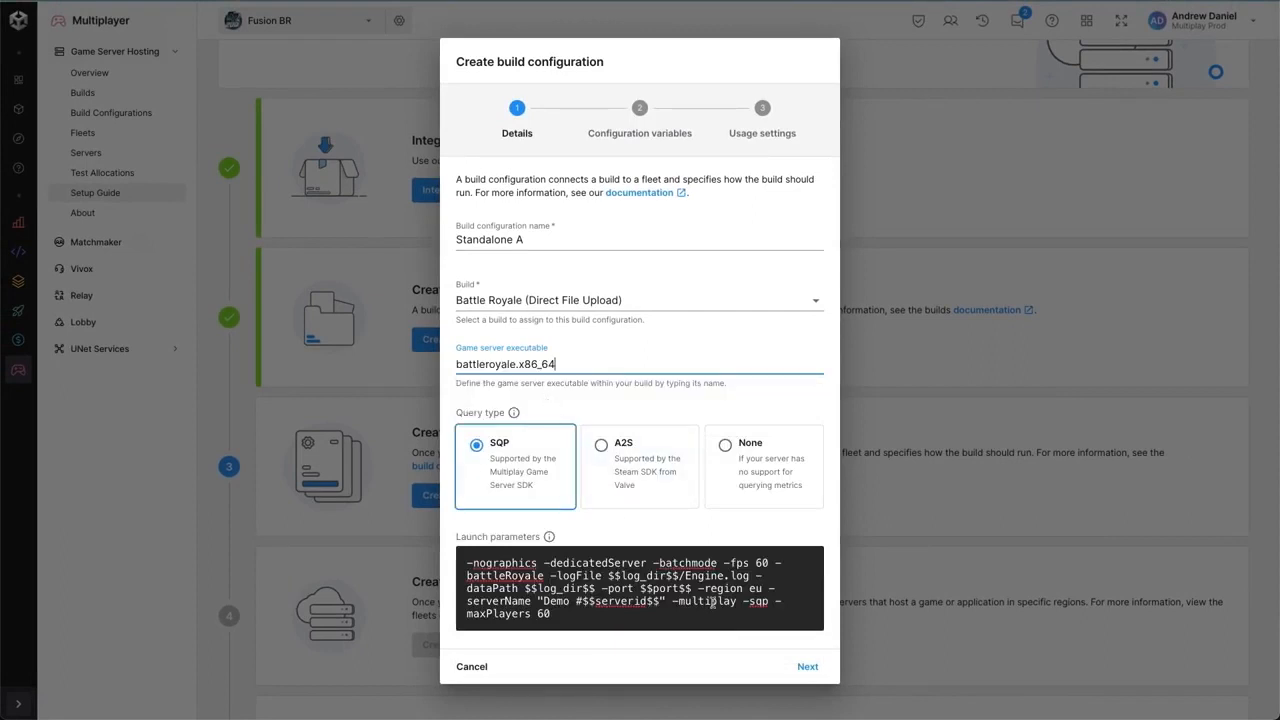
# - Accept the build configuration details and continue past the configuration variables to the usage settings without adding a variable
pyautogui.click(806, 667)
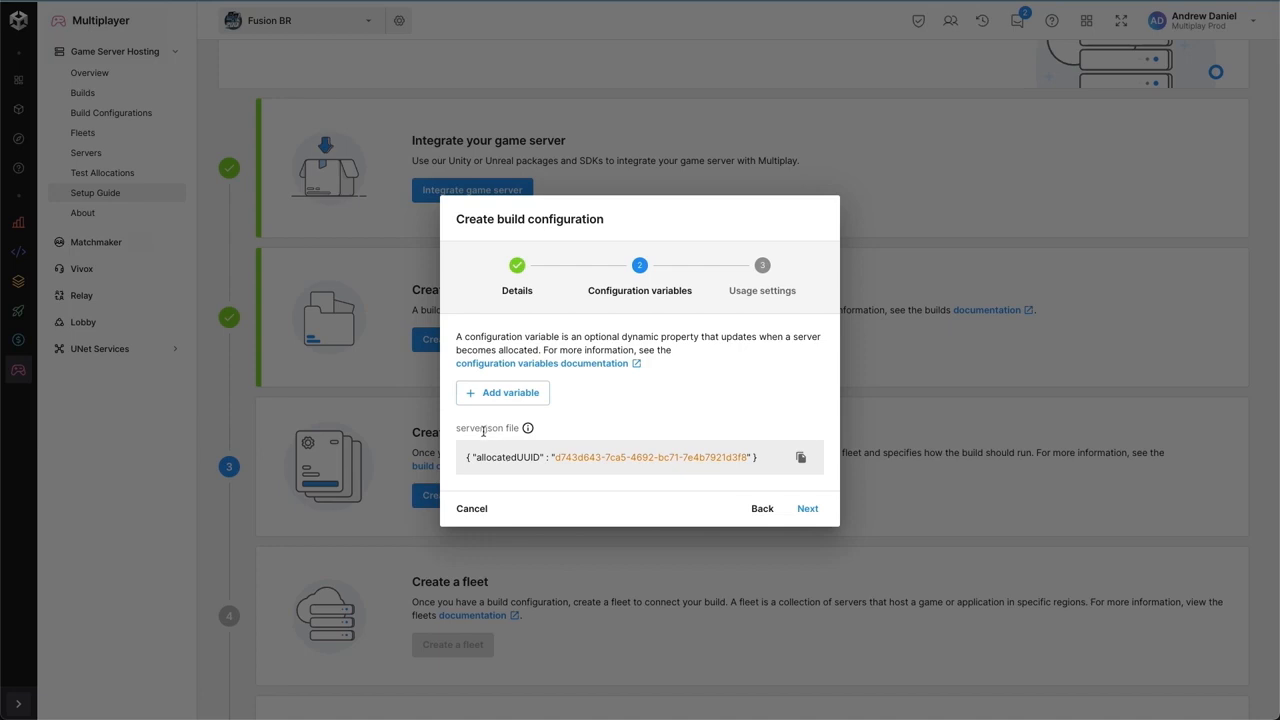
pyautogui.moveTo(456, 428); pyautogui.dragTo(504, 428)
pyautogui.click(807, 508)
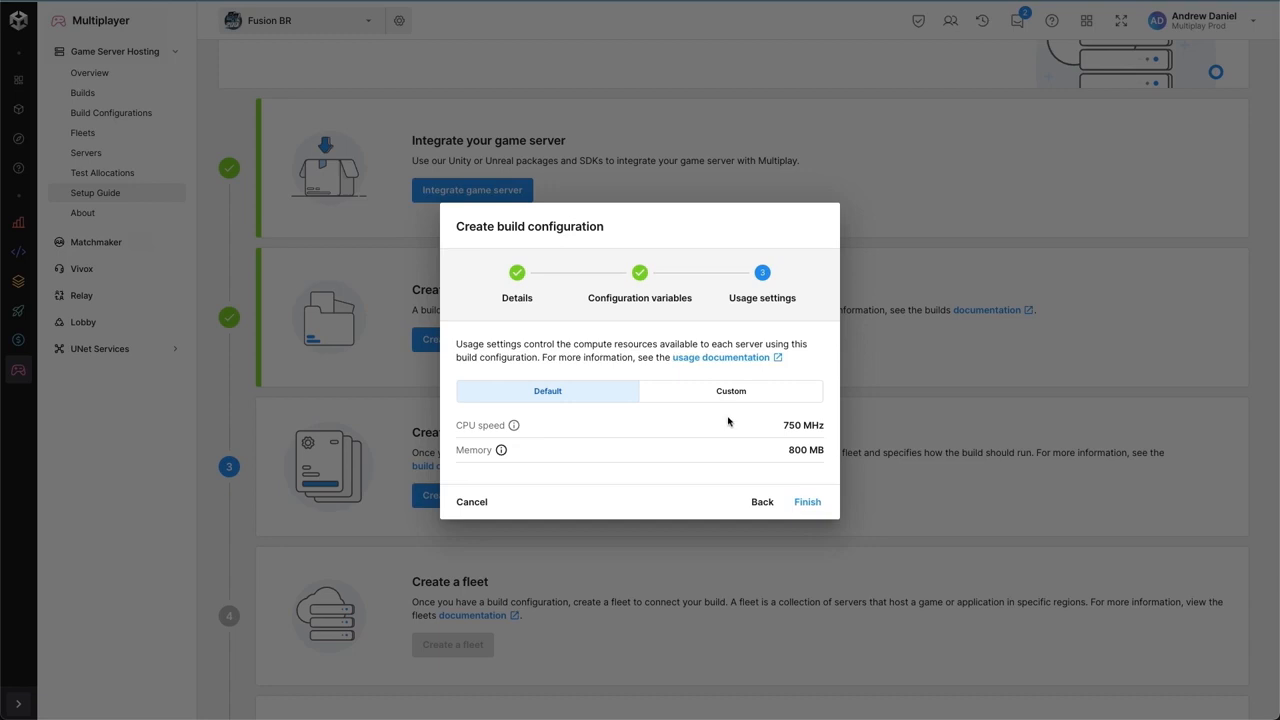
# - Give the build configuration custom usage settings of 2000 MHz CPU speed and 1024 MB memory, and finish creating it
pyautogui.click(722, 392)
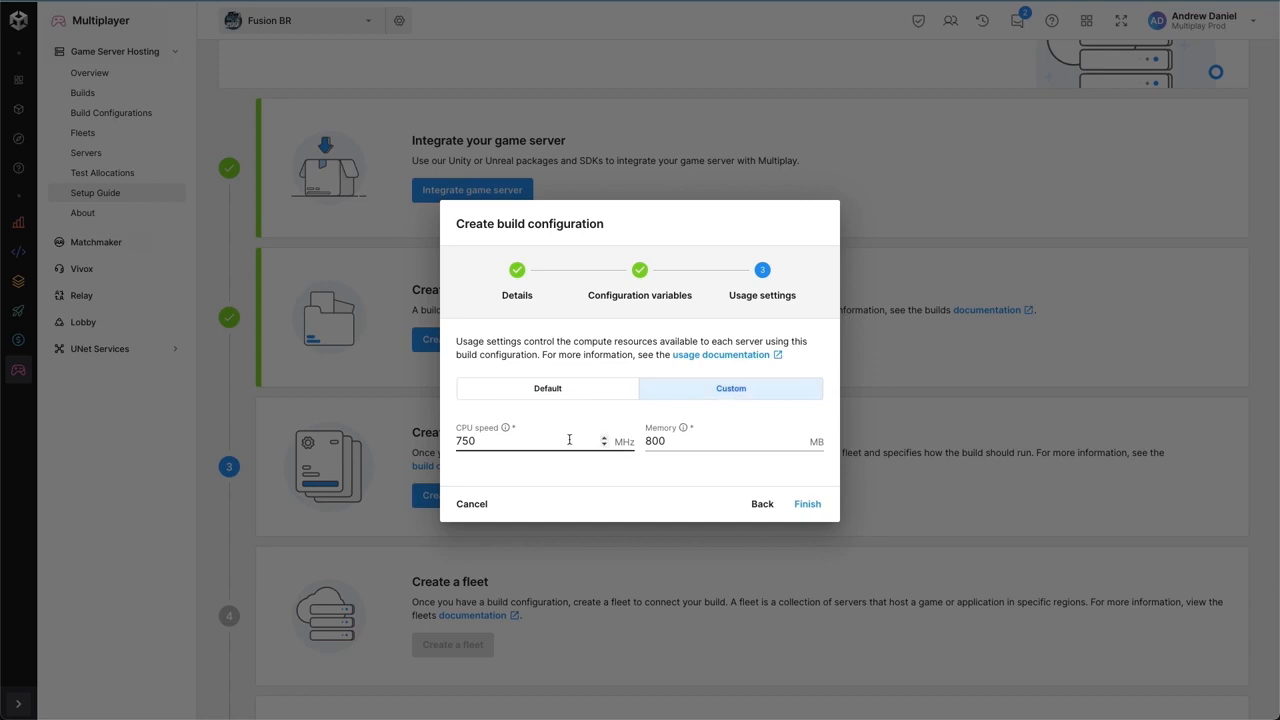
pyautogui.moveTo(562, 440); pyautogui.dragTo(445, 444)
pyautogui.write('2000')
pyautogui.press('Tab')
pyautogui.write('1024')
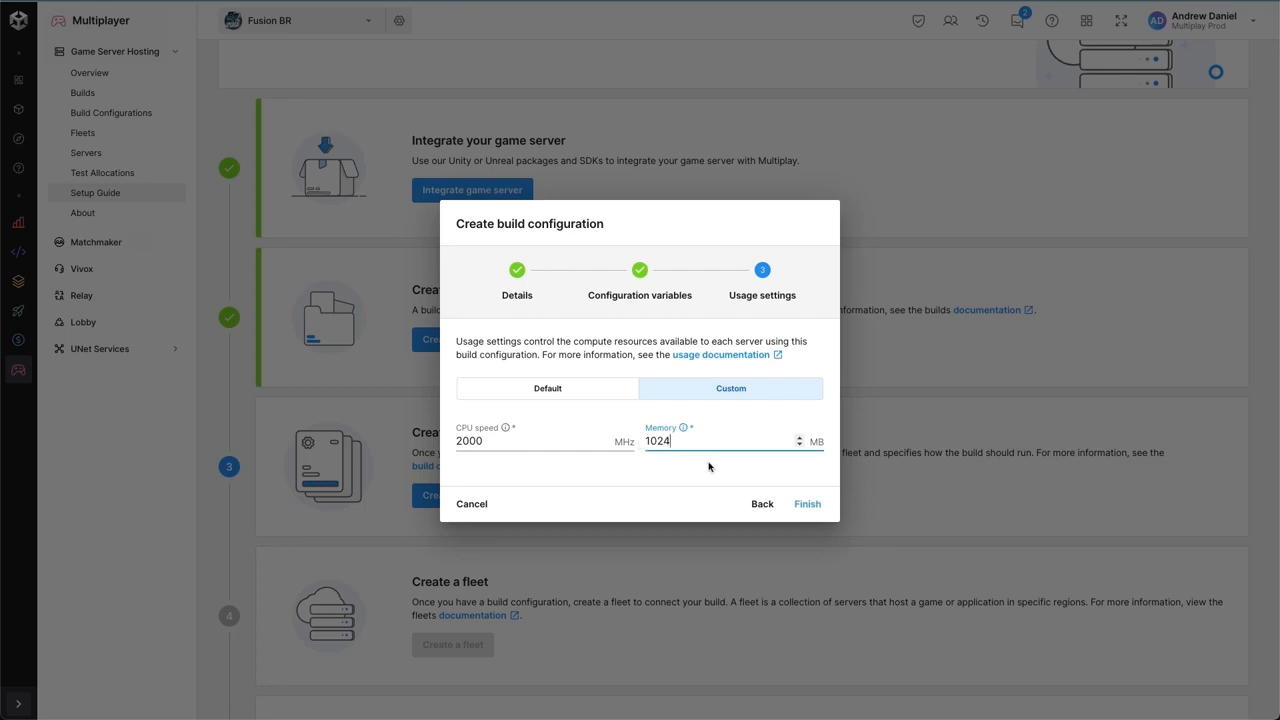
pyautogui.click(798, 505)
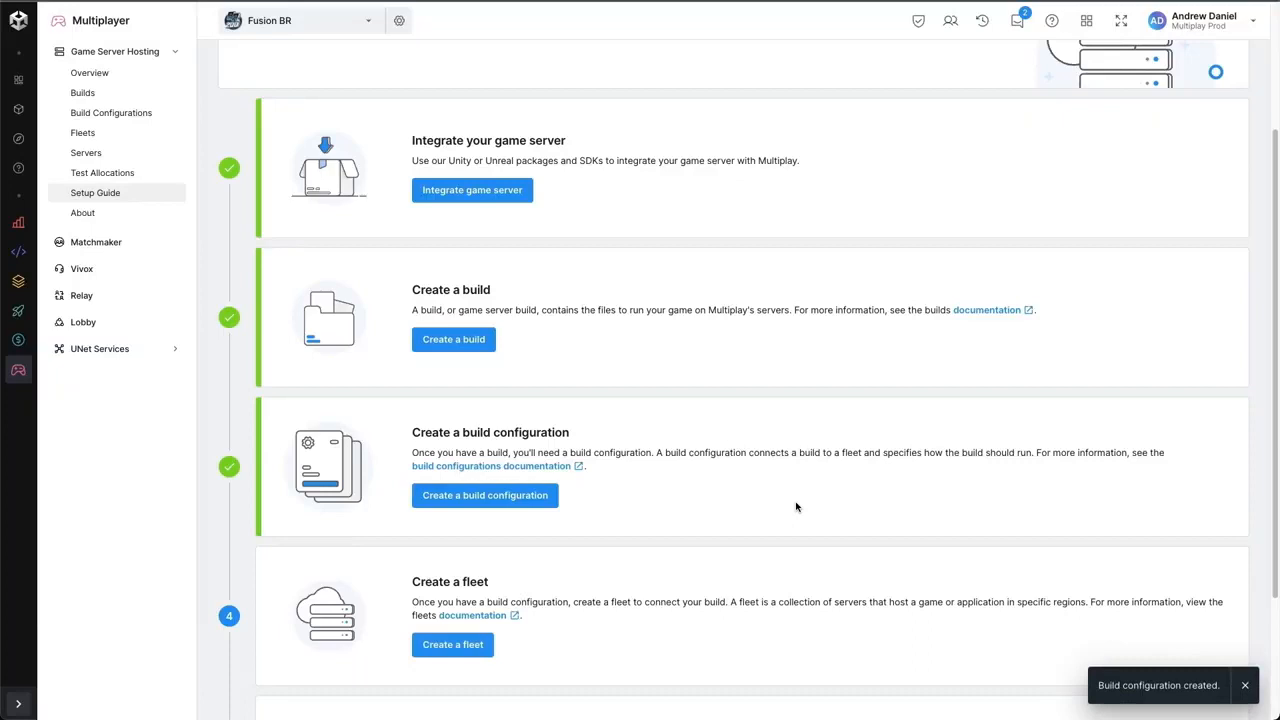
# - Start a new Linux fleet named Production with the Standalone A (Battle Royale) build configuration and continue to its scaling settings
pyautogui.scroll(-1, 770, 503)
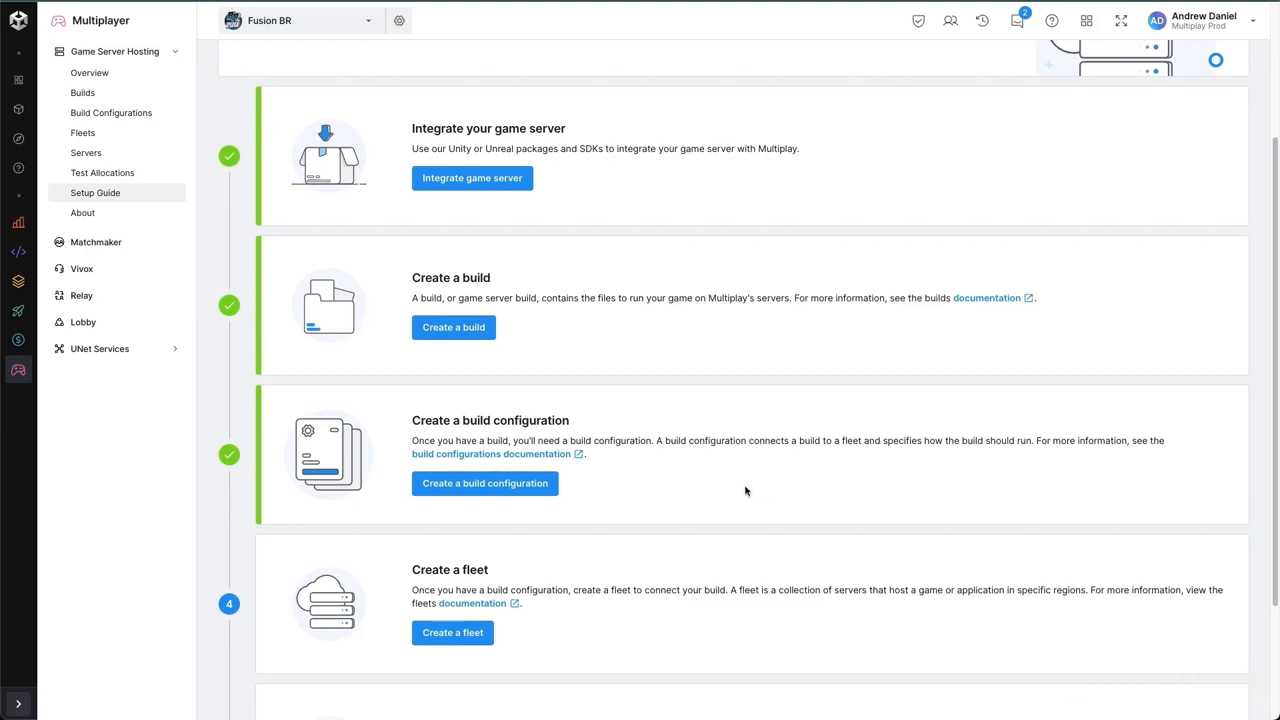
pyautogui.scroll(-1, 737, 491)
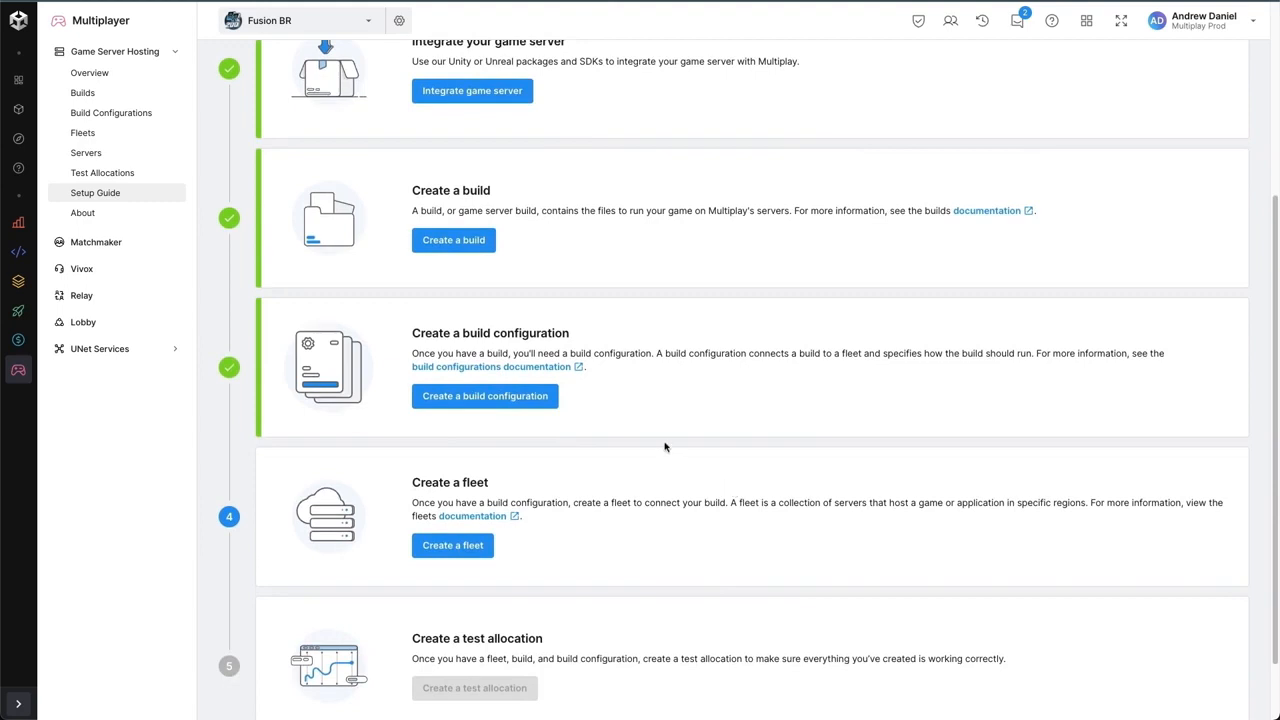
pyautogui.scroll(-1, 664, 446)
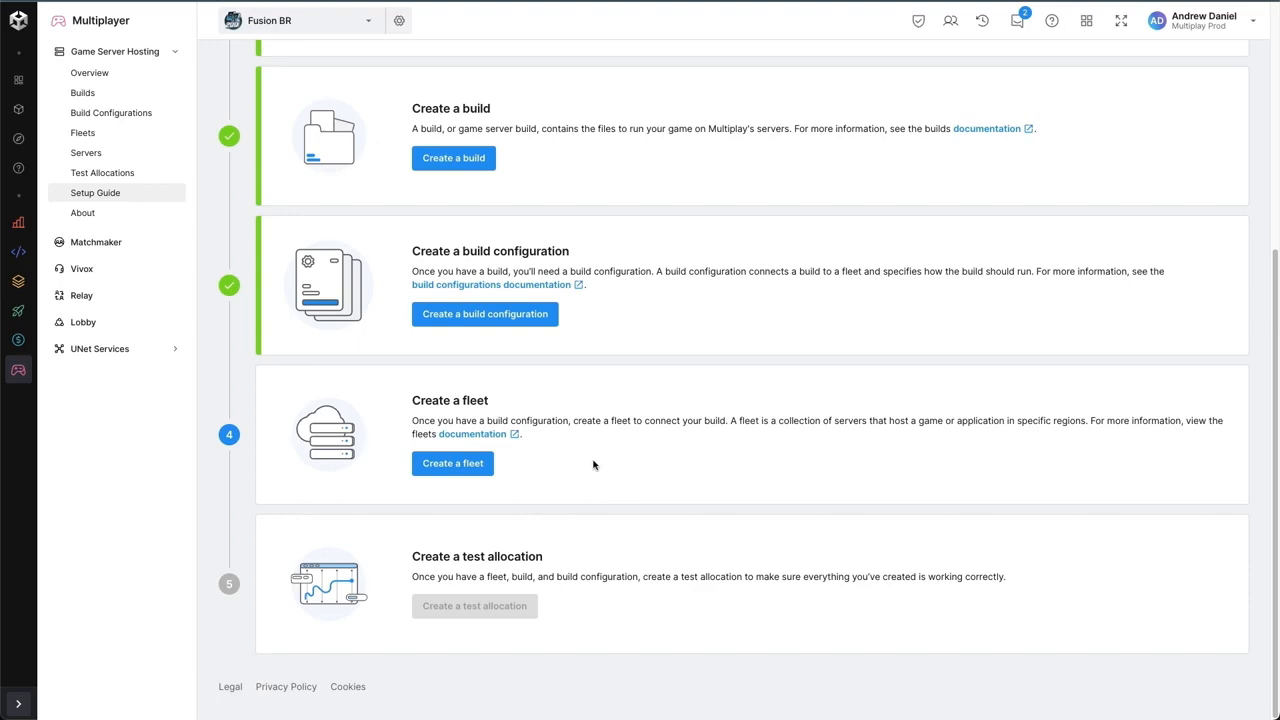
pyautogui.click(474, 466)
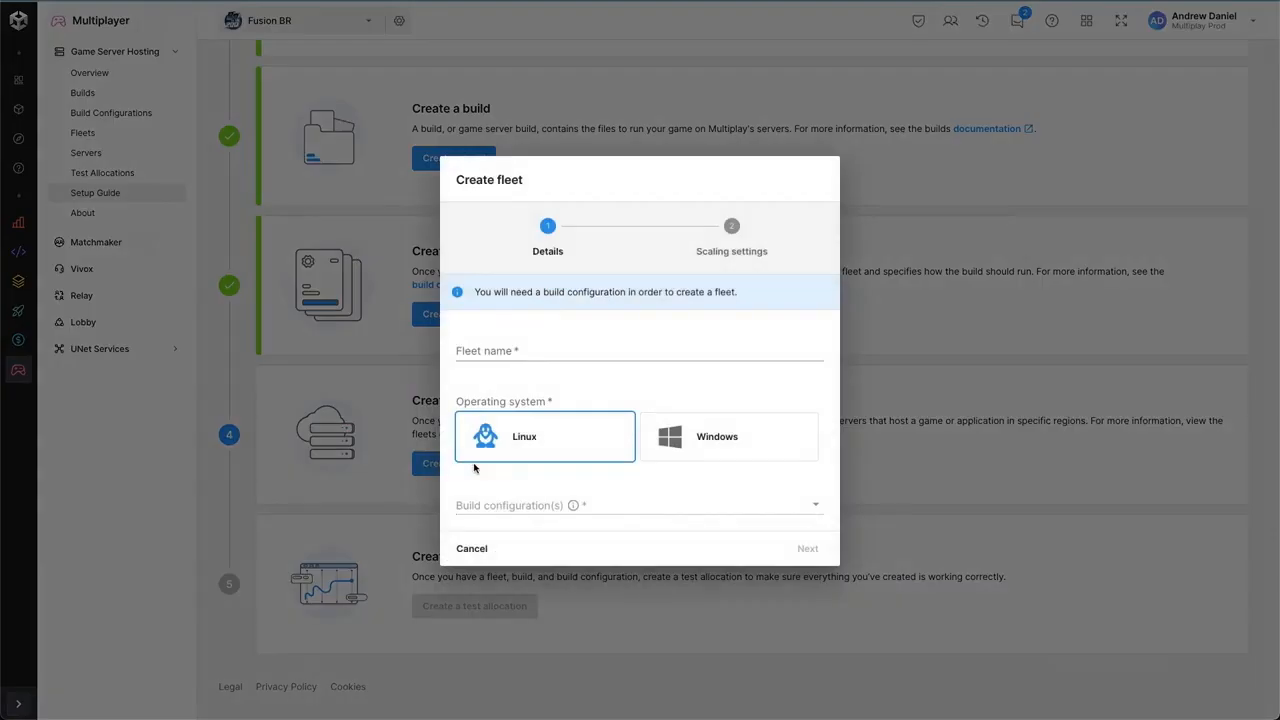
pyautogui.click(623, 352)
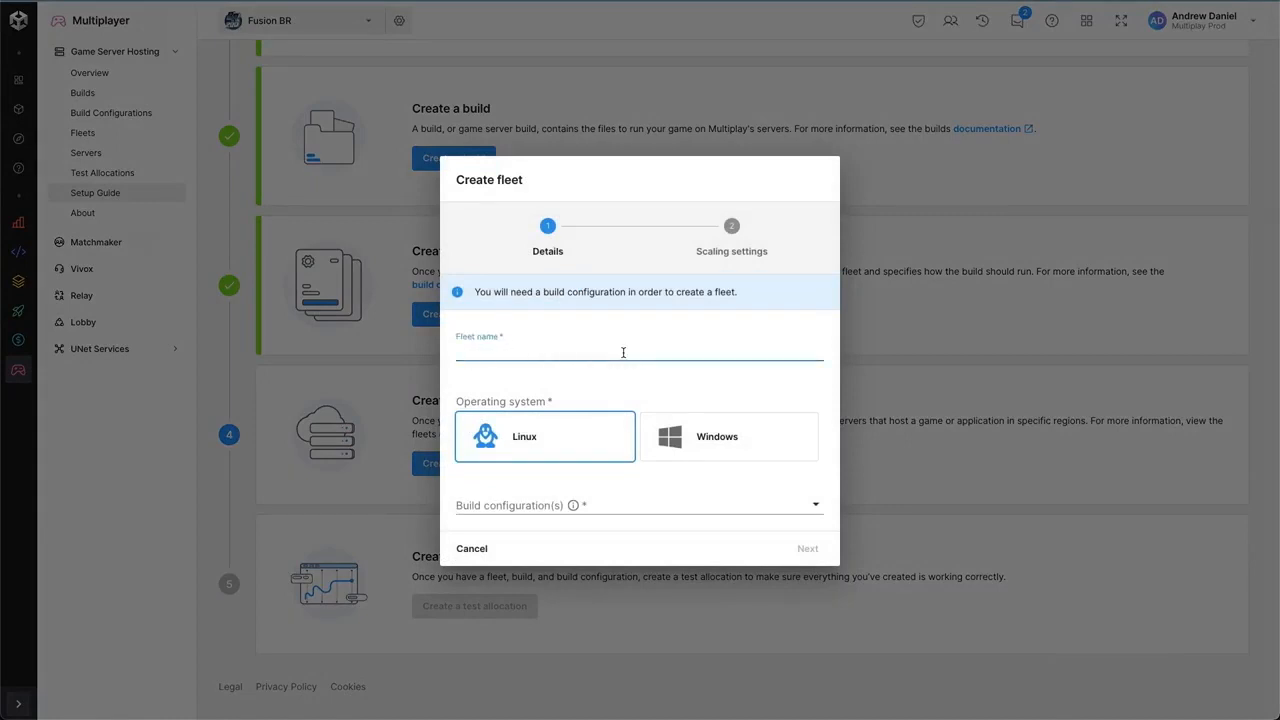
pyautogui.write('Production')
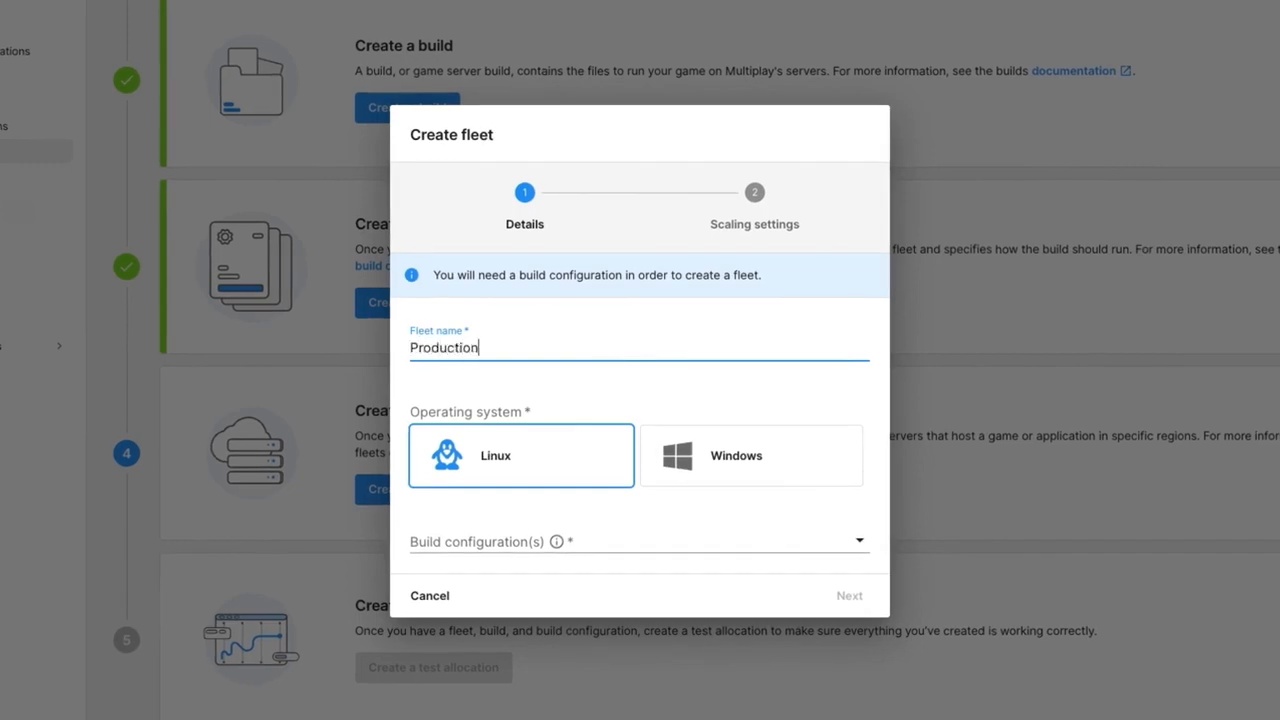
pyautogui.click(574, 540)
pyautogui.click(560, 576)
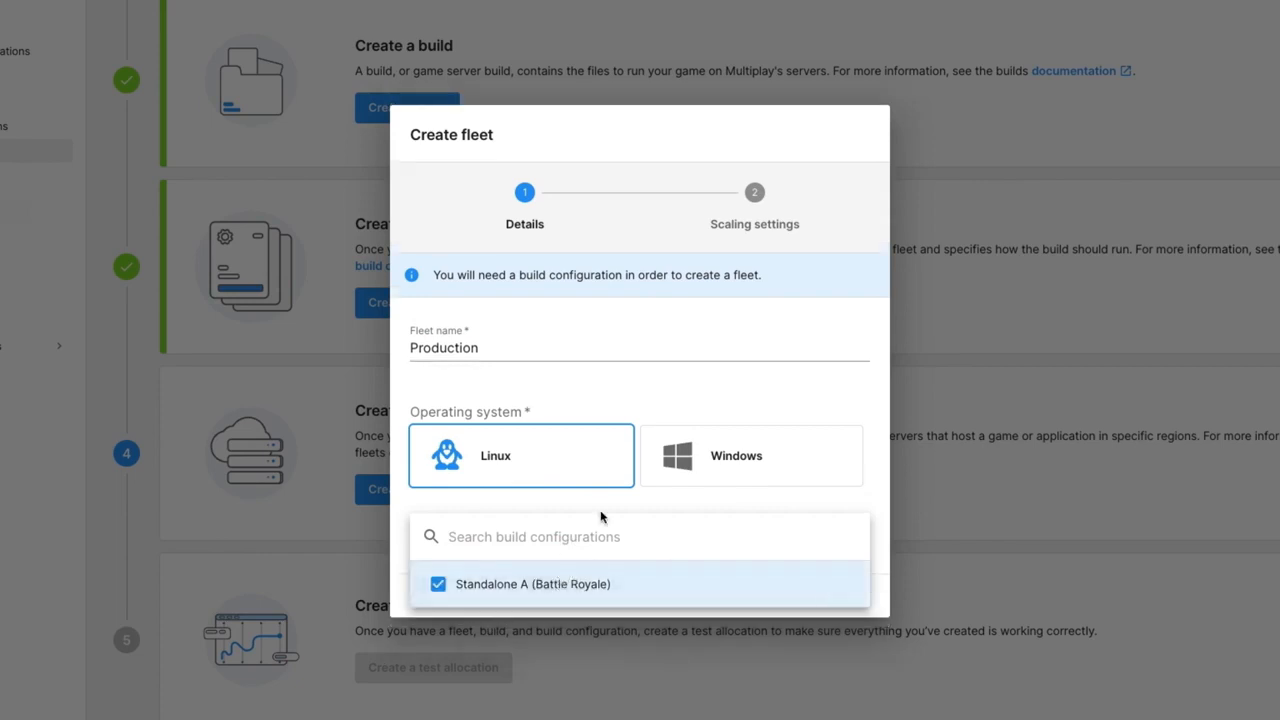
pyautogui.click(603, 510)
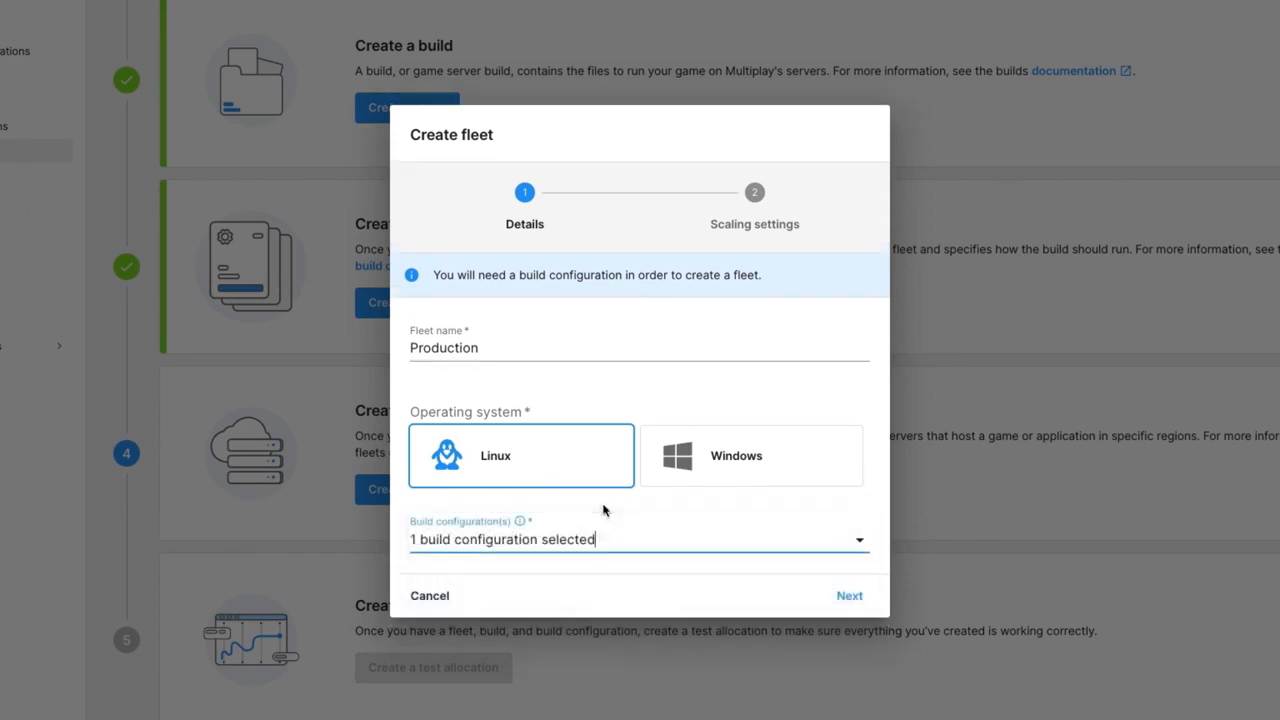
pyautogui.click(840, 595)
# - Set the fleet's region to Europe with 1 minimum available server and 4 max servers, and finish creating the fleet
pyautogui.click(460, 411)
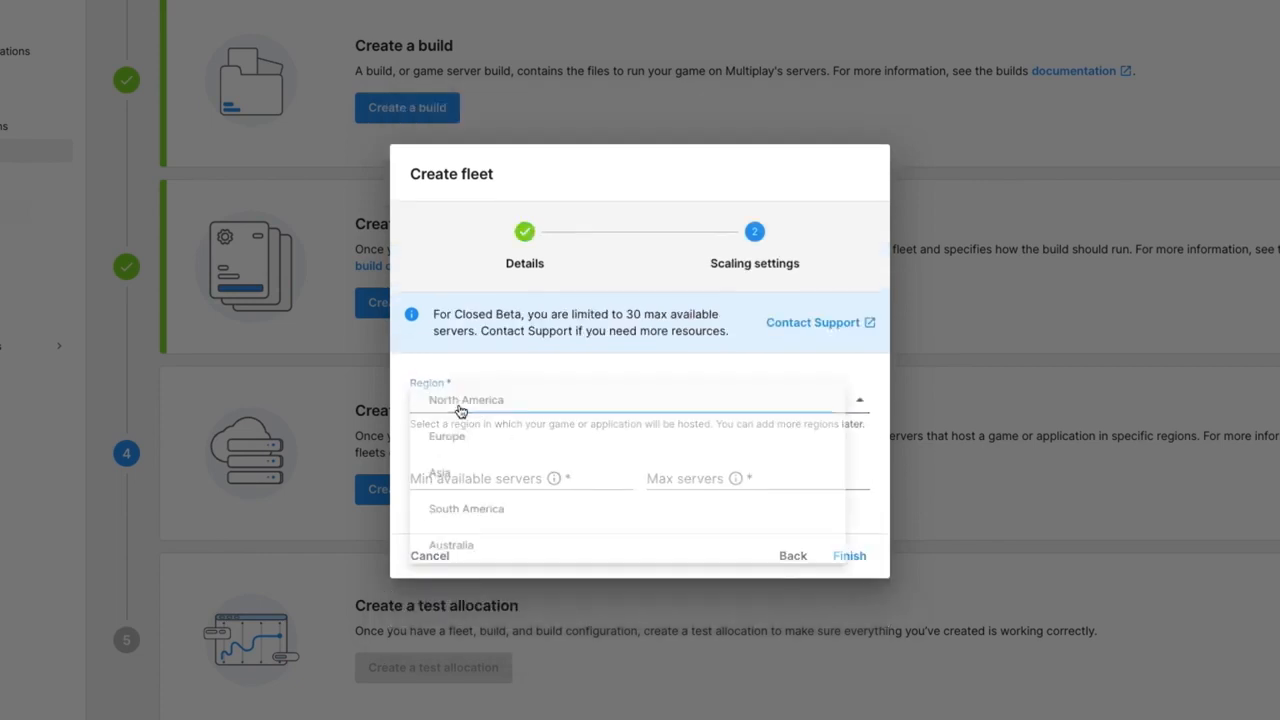
pyautogui.click(518, 436)
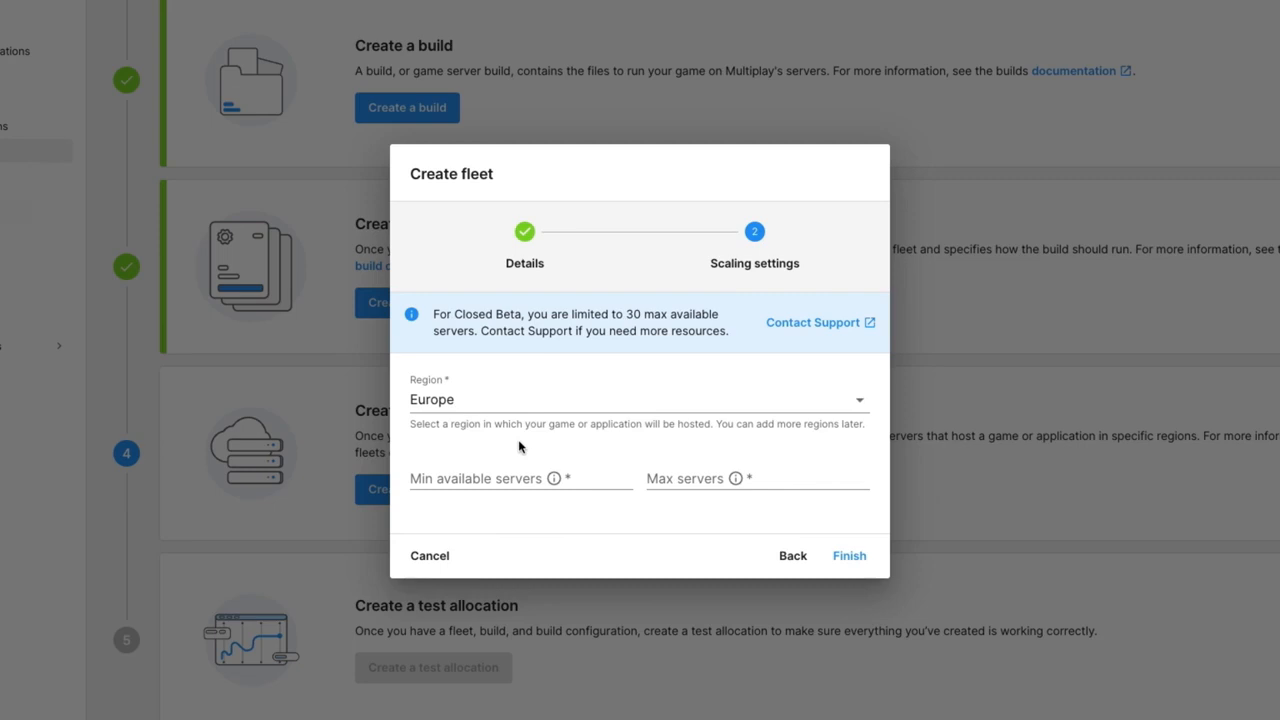
pyautogui.click(489, 468)
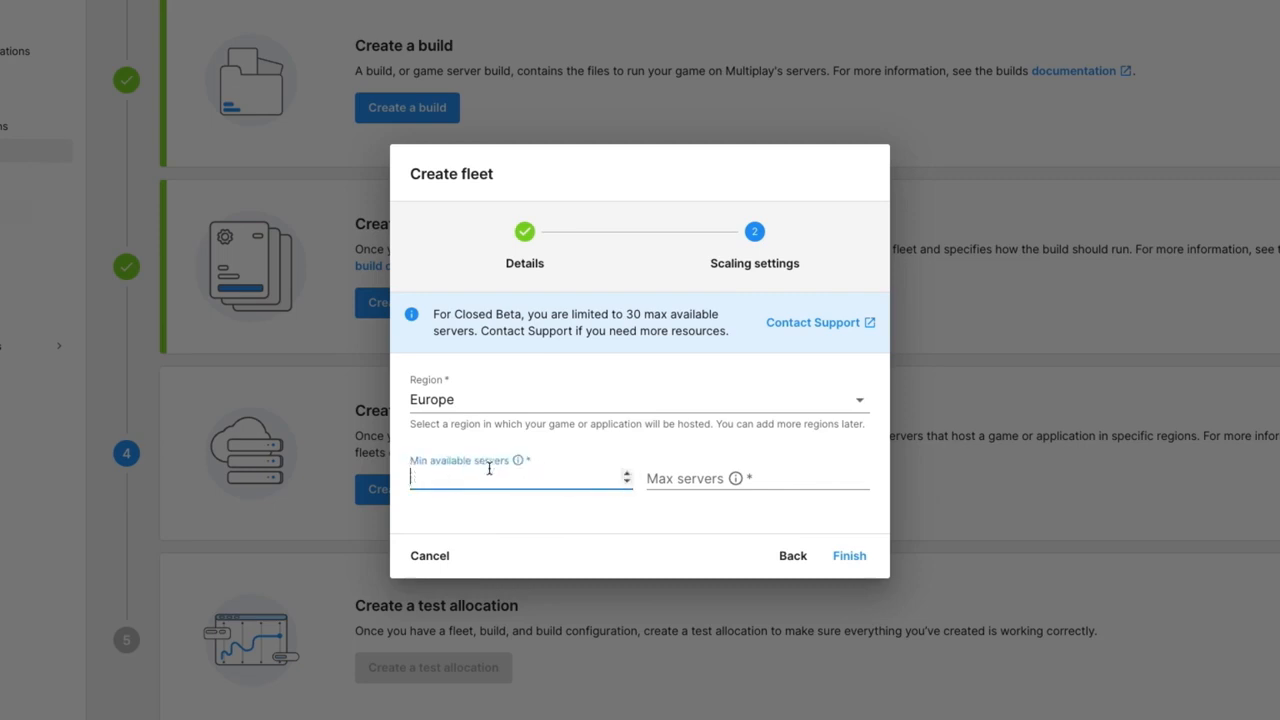
pyautogui.write('1')
pyautogui.click(655, 478)
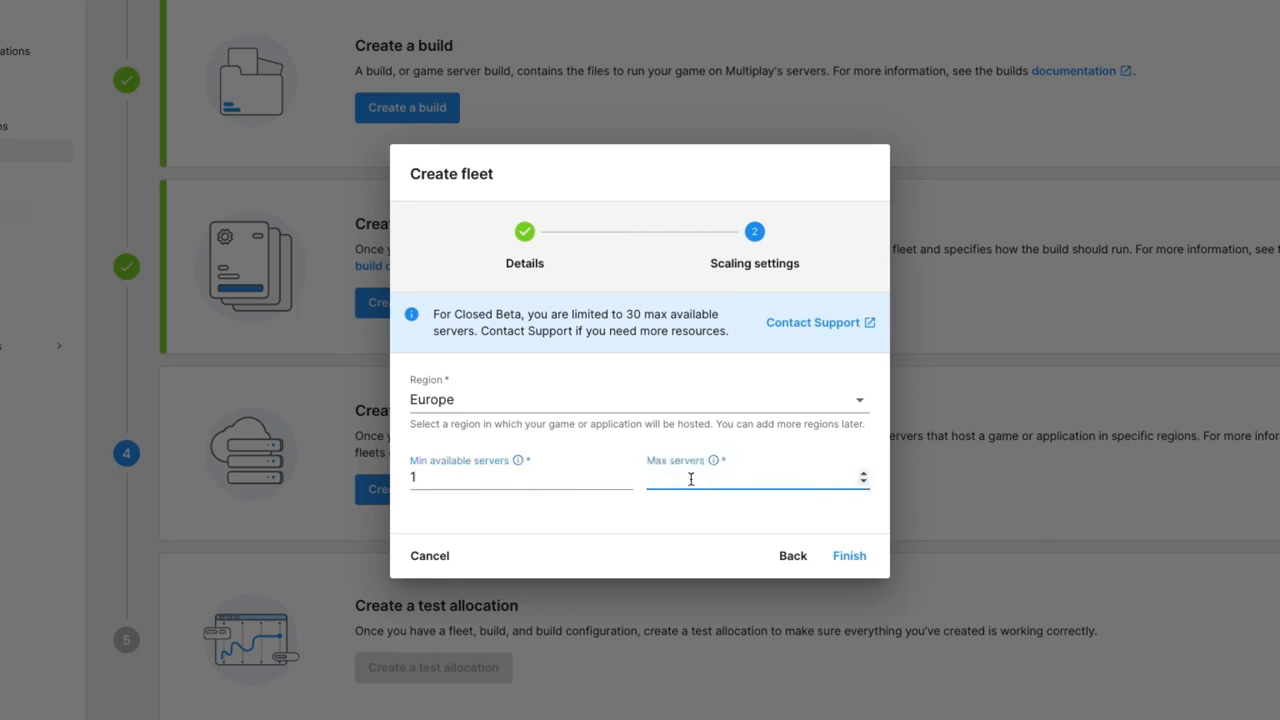
pyautogui.write('4')
pyautogui.click(709, 514)
pyautogui.click(856, 560)
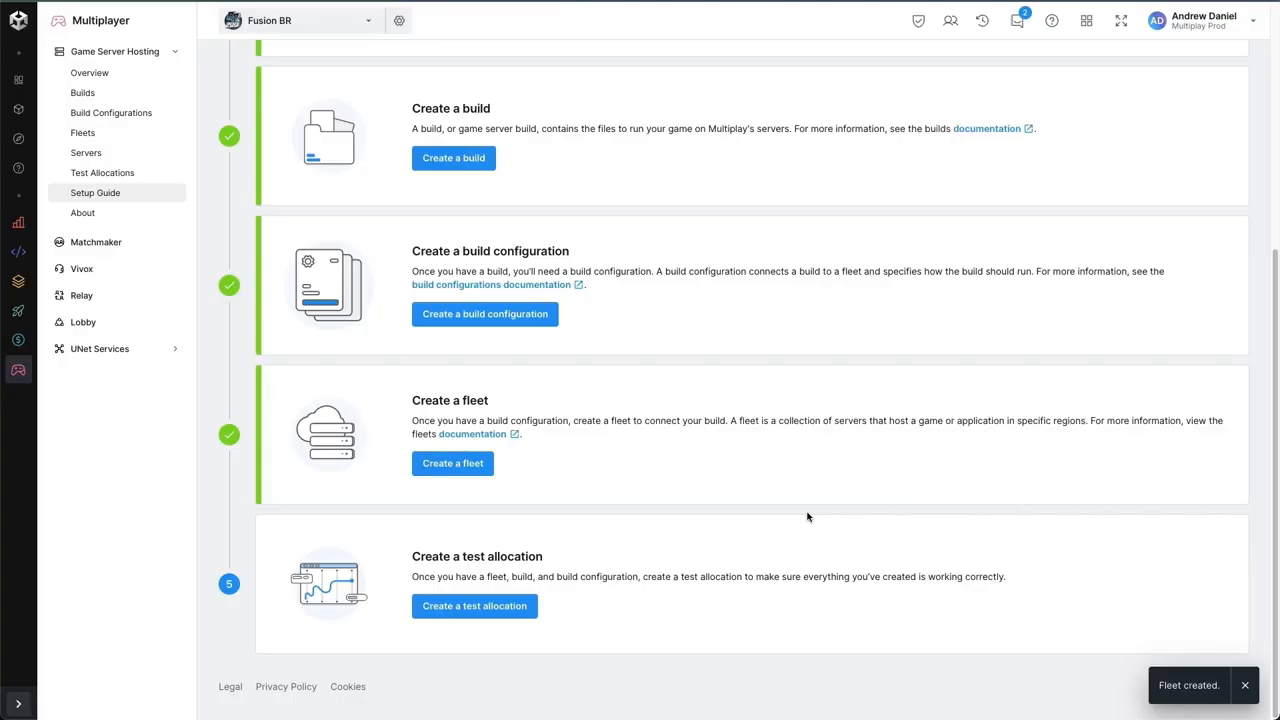
# - Look over the setup guide, and review the Battle Royale build's details, current files, version history and installs
pyautogui.scroll(1, 808, 515)
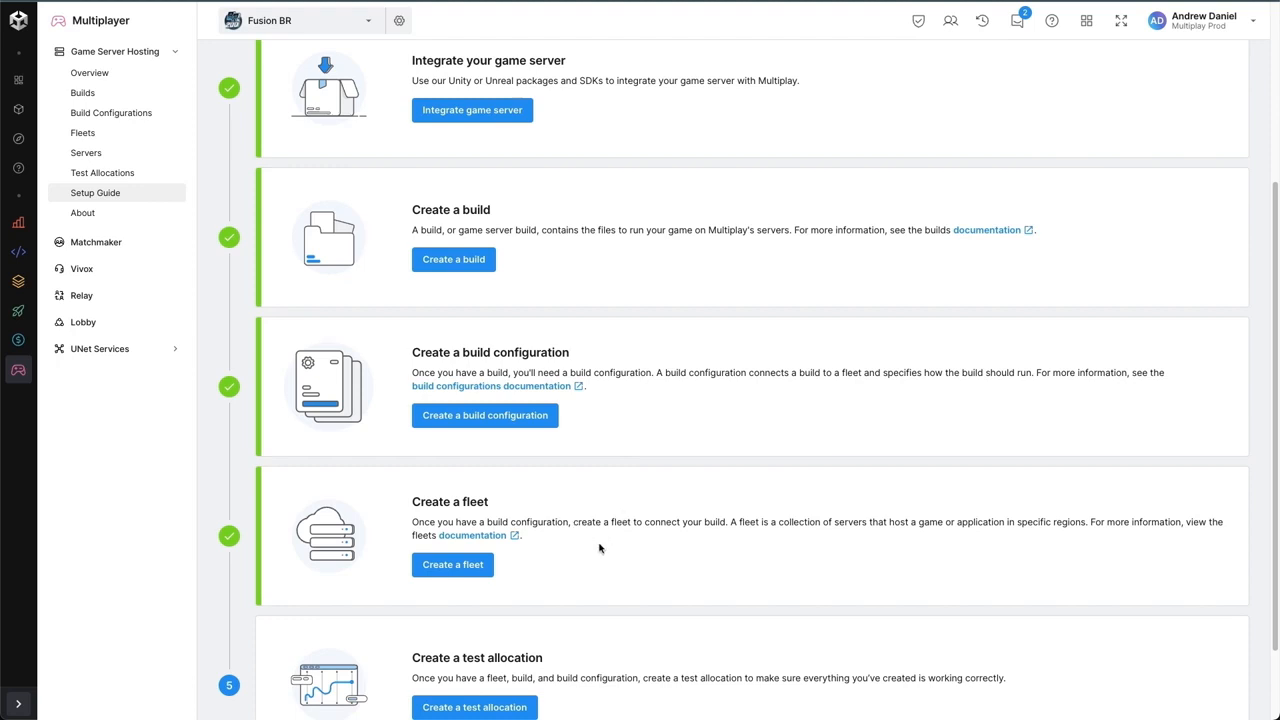
pyautogui.scroll(1, 600, 548)
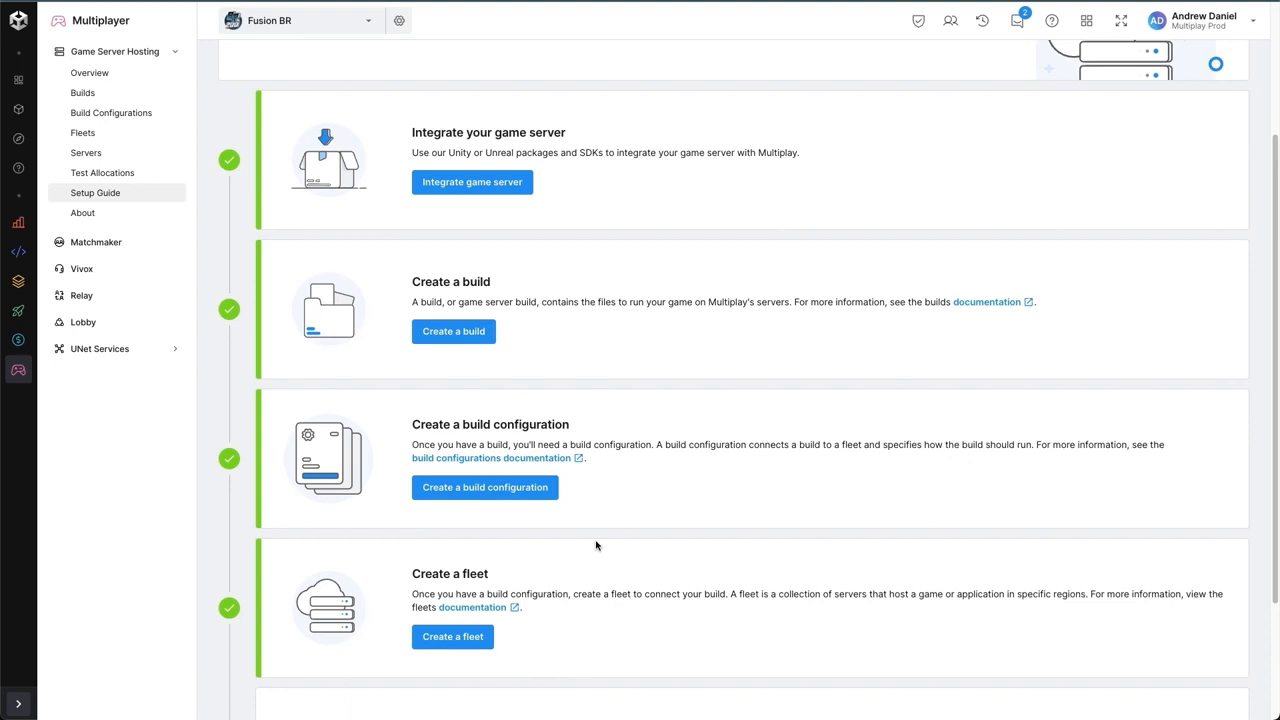
pyautogui.scroll(-3, 596, 545)
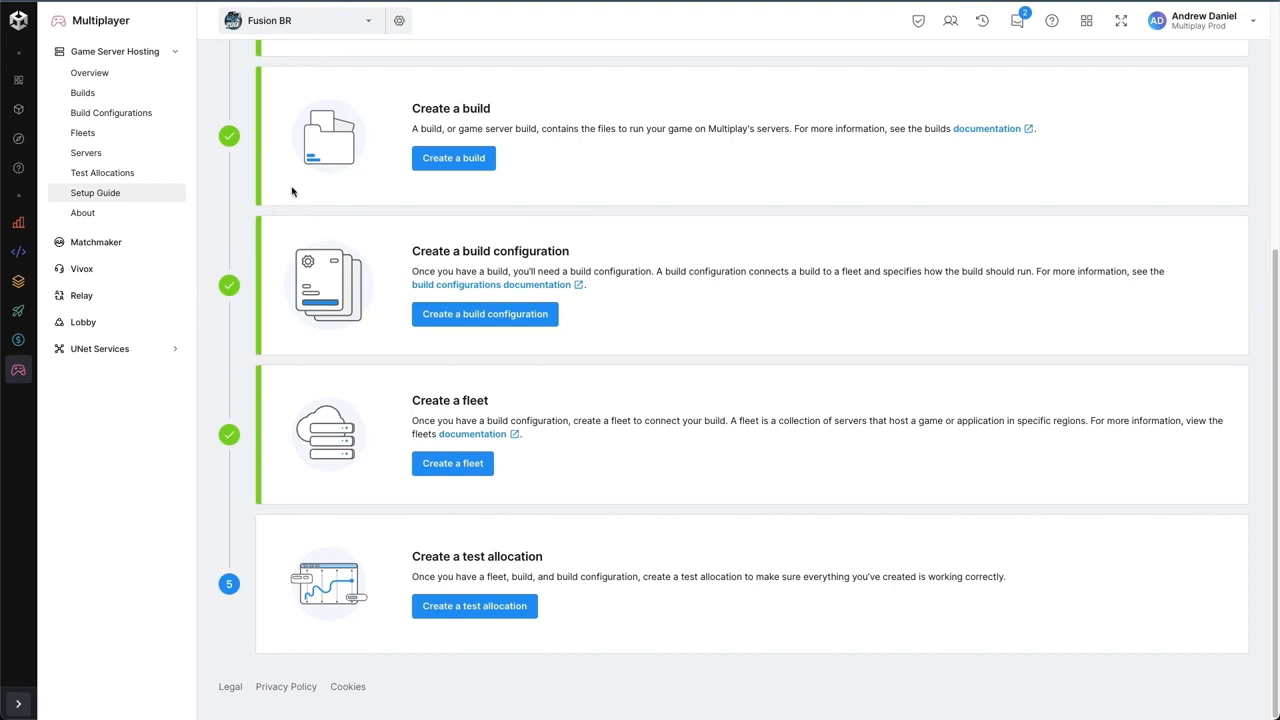
pyautogui.click(100, 93)
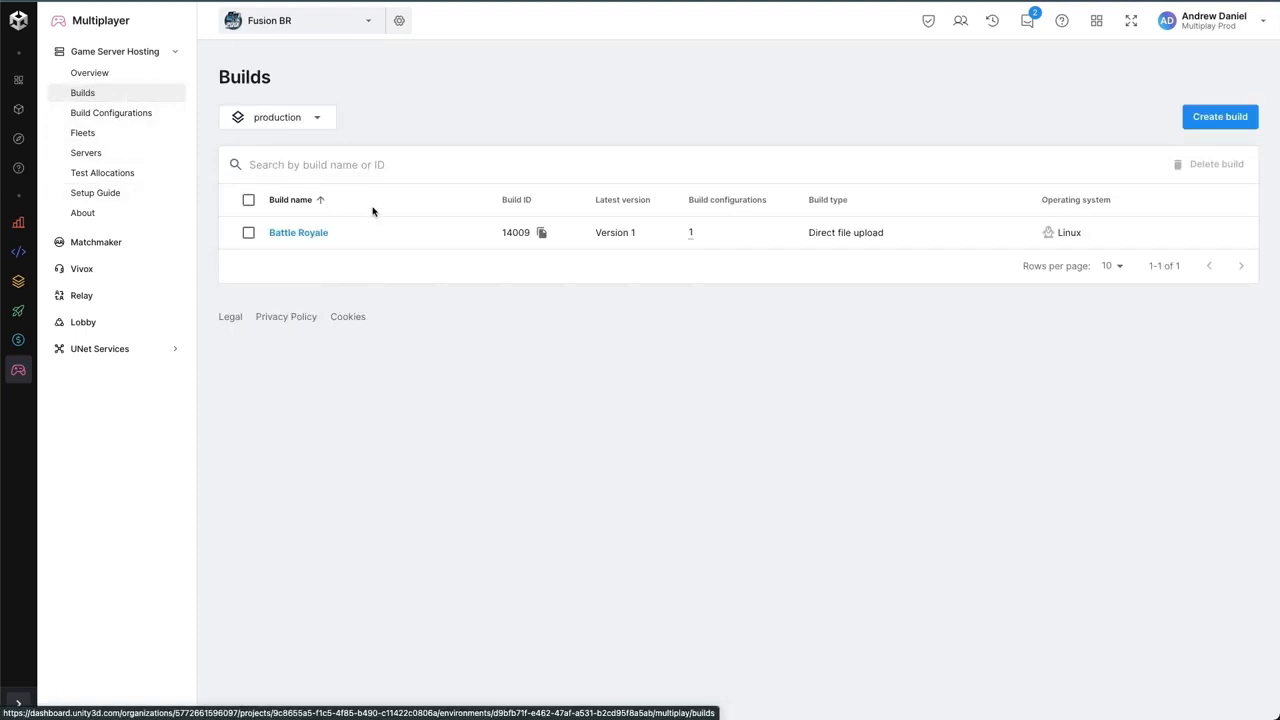
pyautogui.click(320, 233)
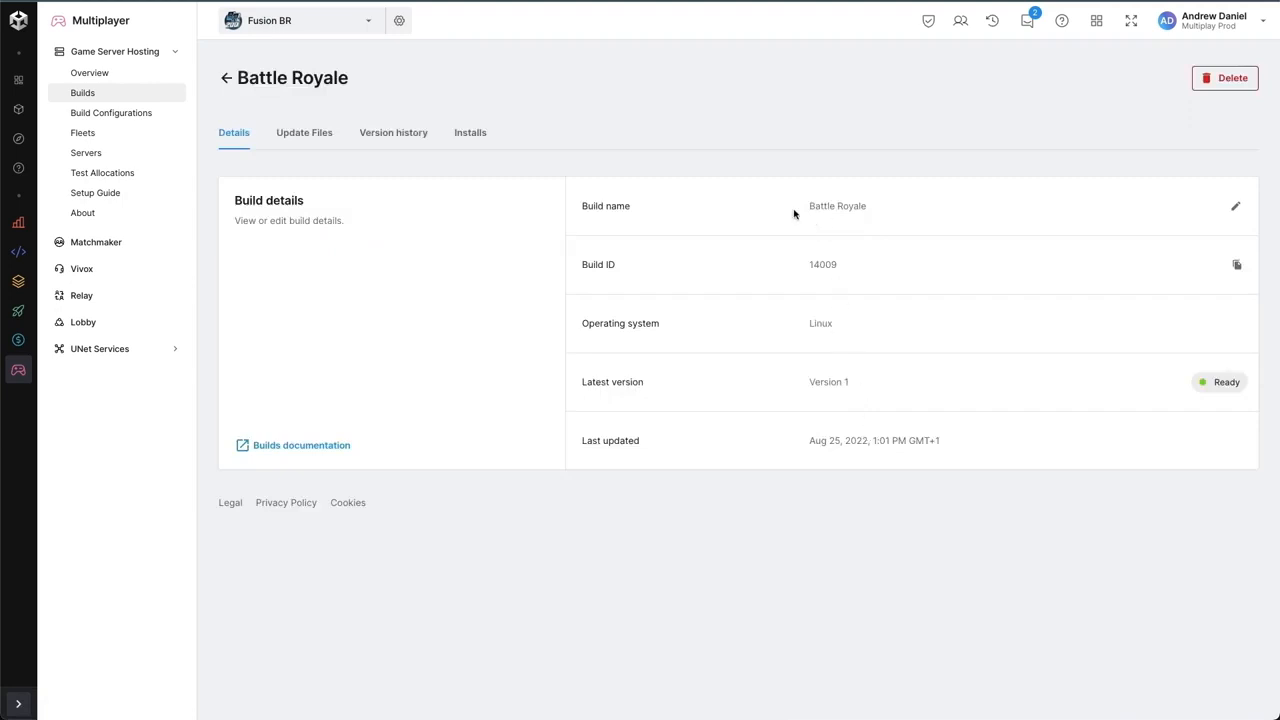
pyautogui.click(318, 138)
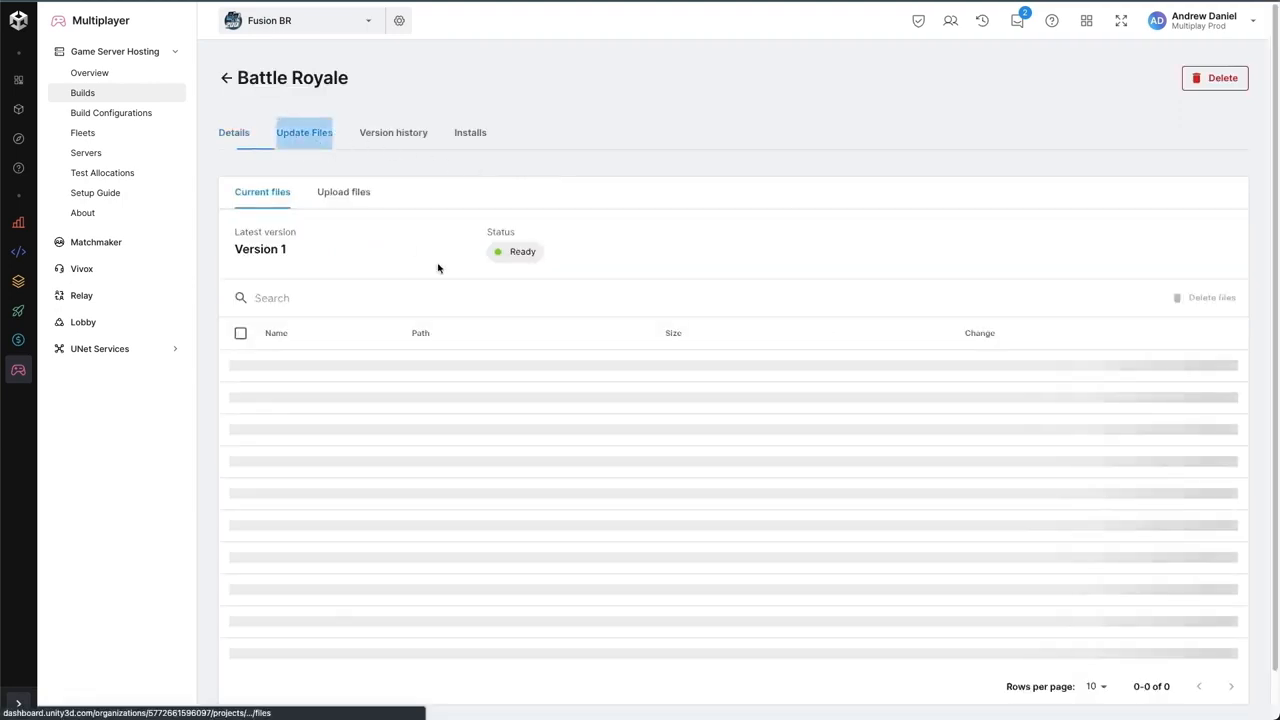
pyautogui.click(381, 141)
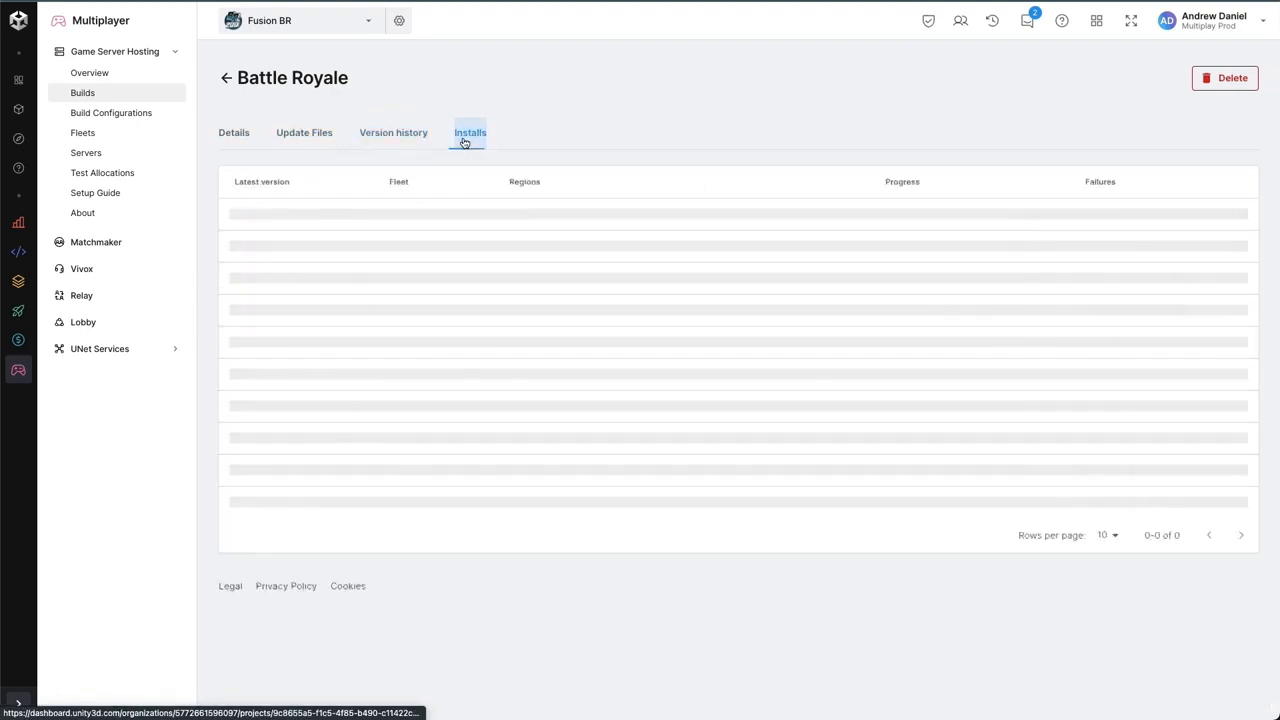
pyautogui.click(464, 139)
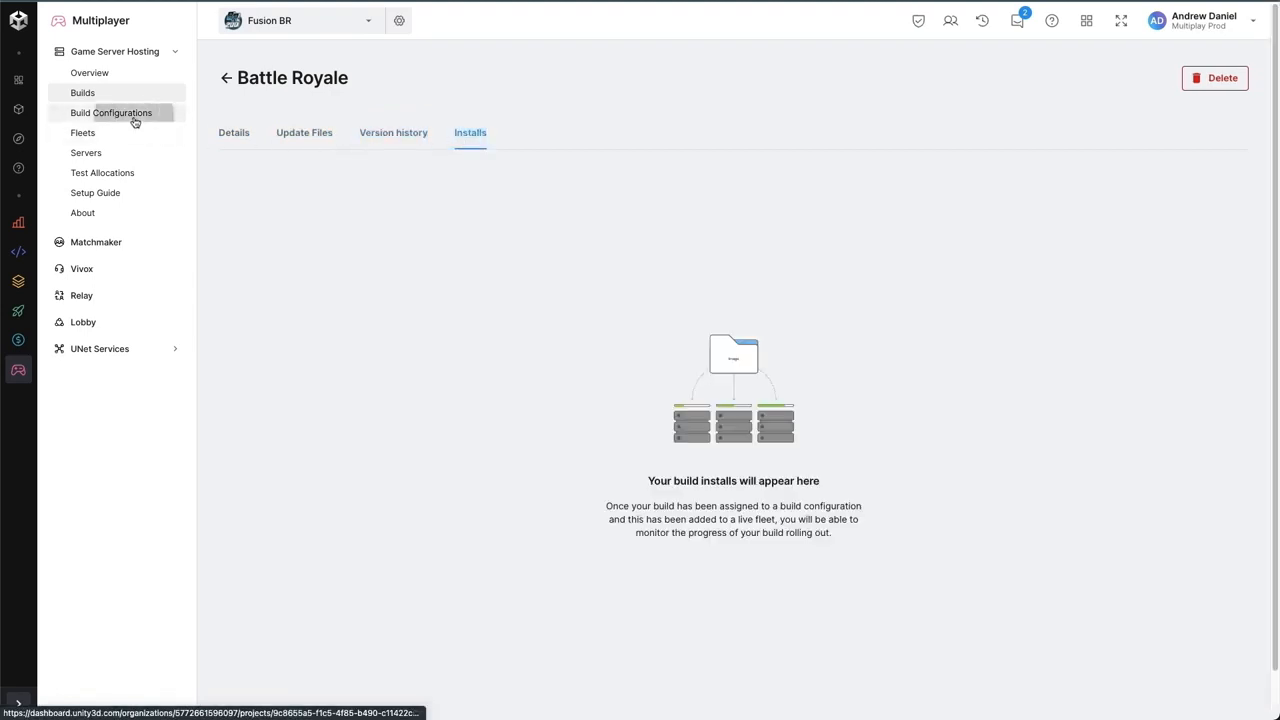
# - Review the Standalone A build configuration's details, launch parameters and usage settings
pyautogui.click(130, 116)
pyautogui.click(286, 234)
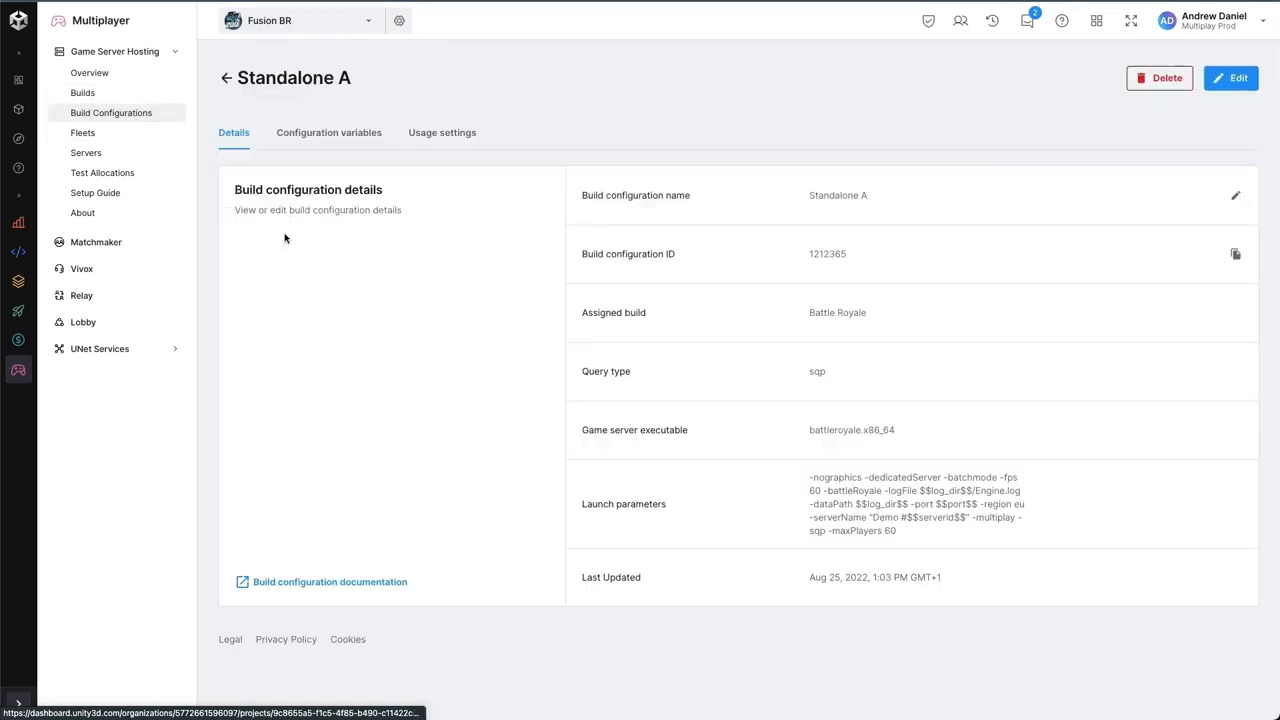
pyautogui.moveTo(935, 541); pyautogui.dragTo(808, 466)
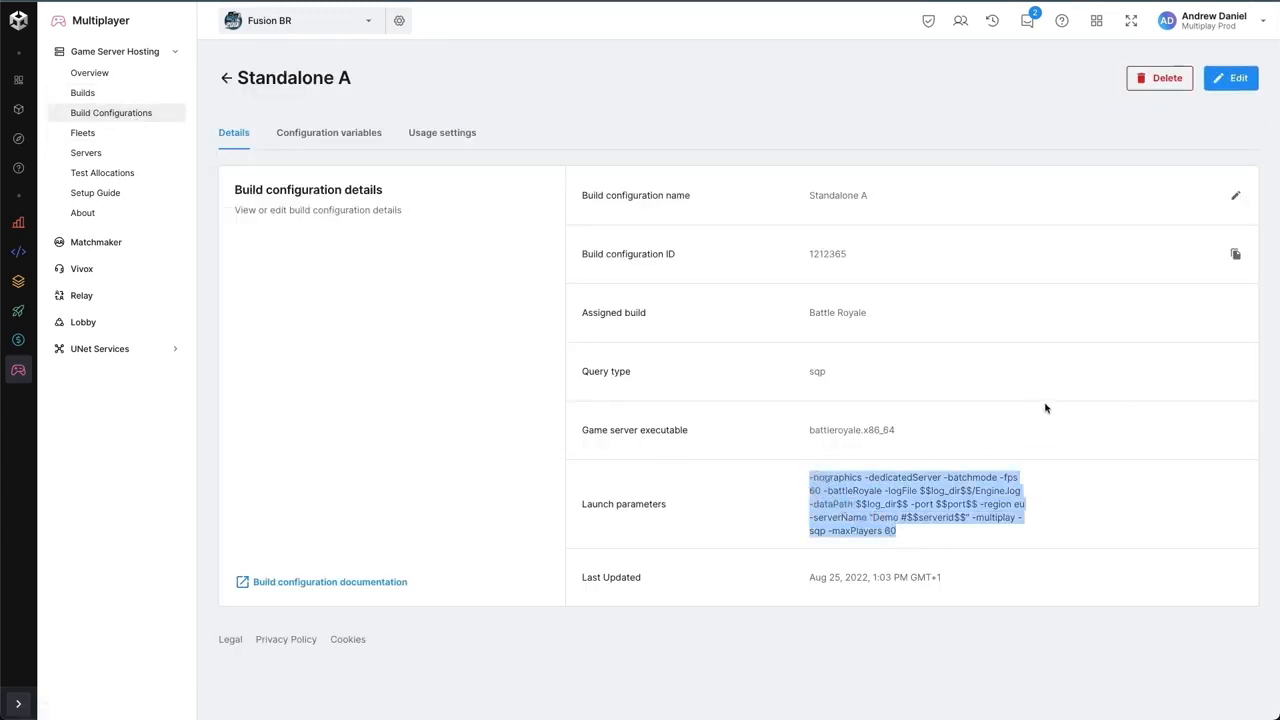
pyautogui.click(460, 136)
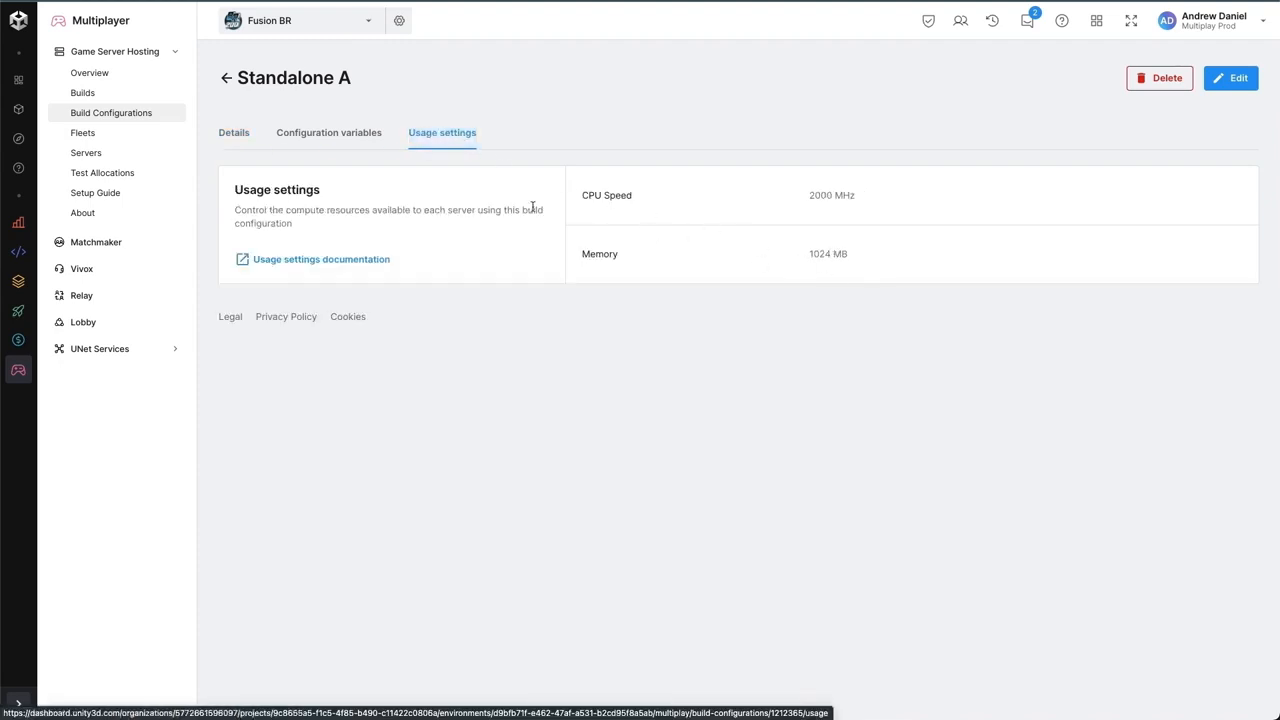
# - Review the Production fleet's build configurations, analytics and regional scaling settings
pyautogui.click(108, 140)
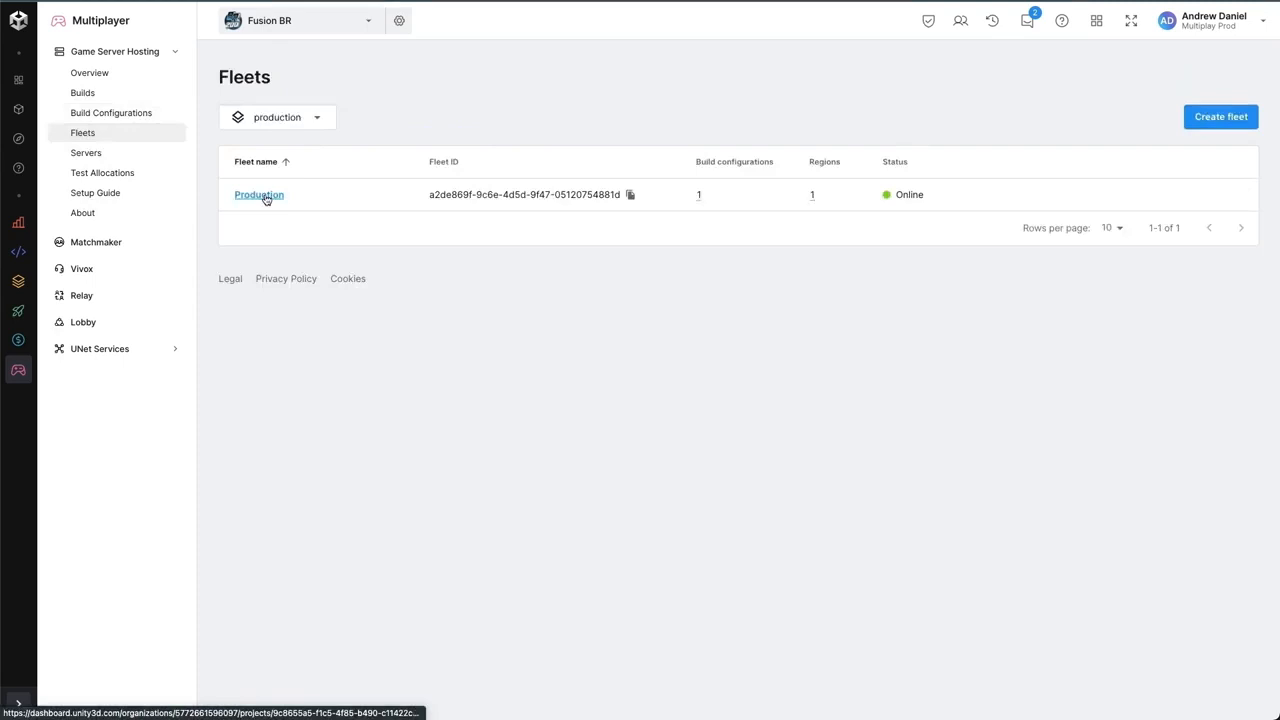
pyautogui.click(266, 197)
pyautogui.click(336, 143)
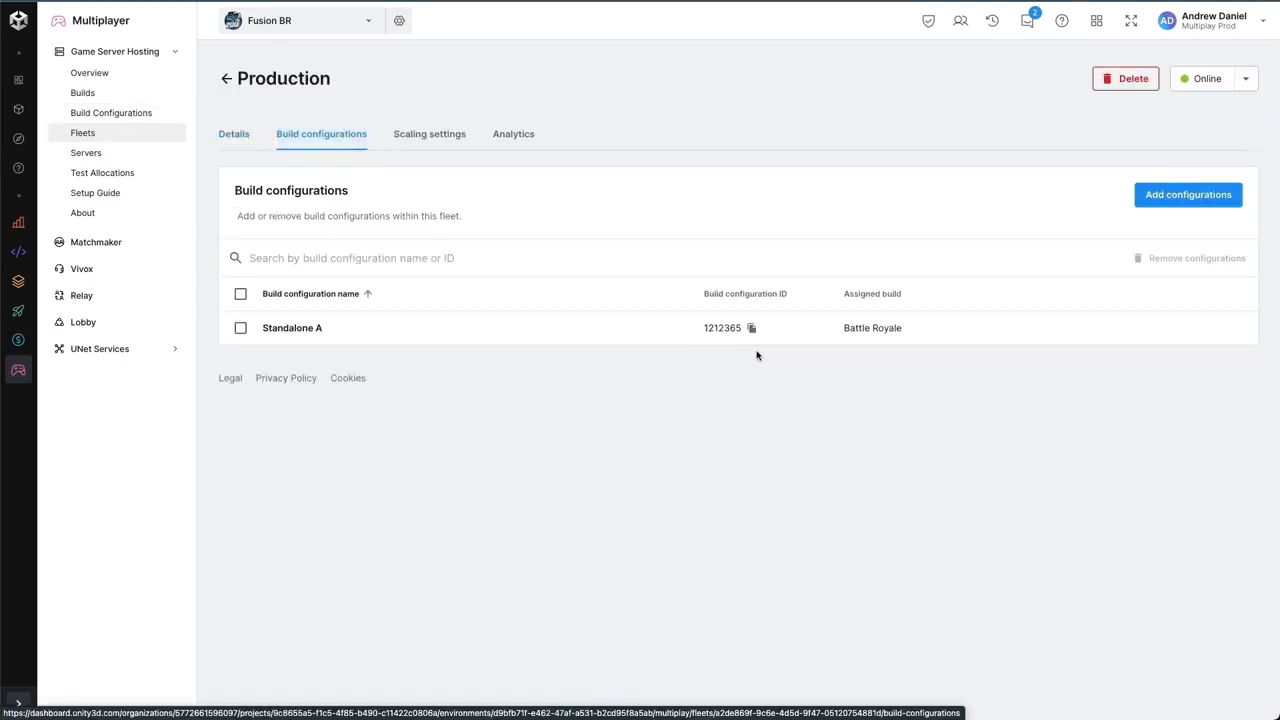
pyautogui.click(425, 138)
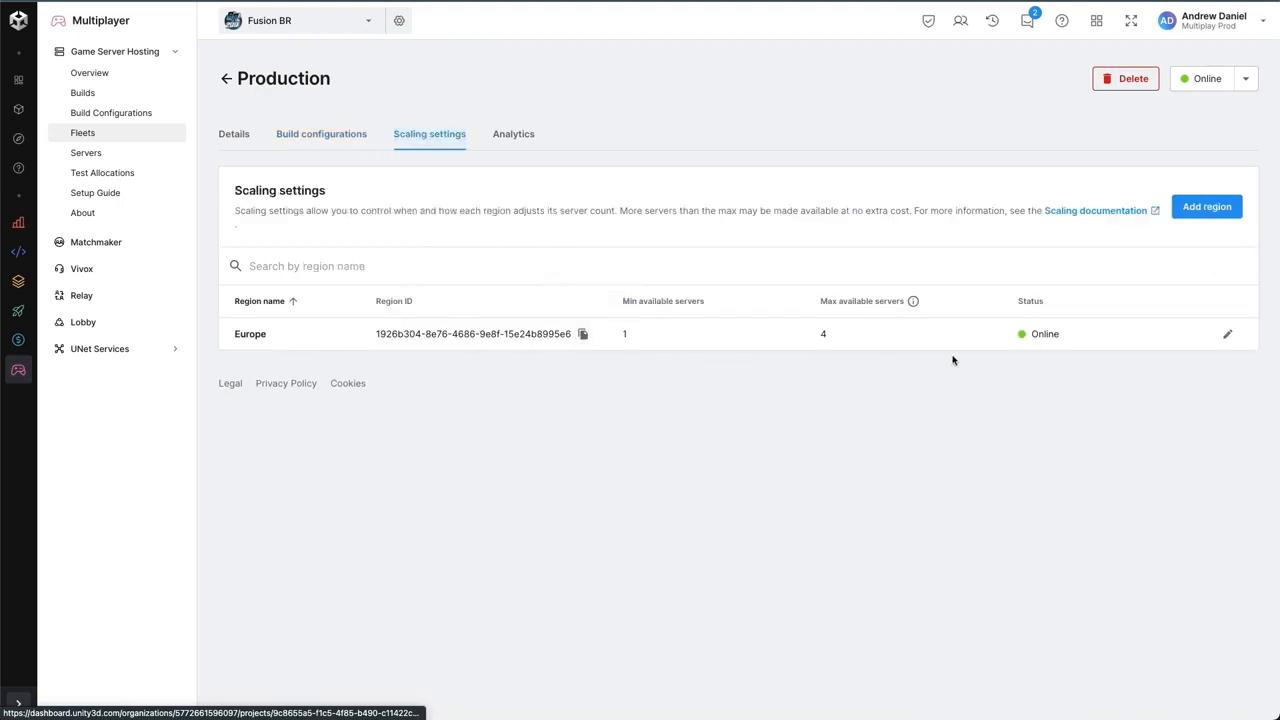
pyautogui.click(498, 134)
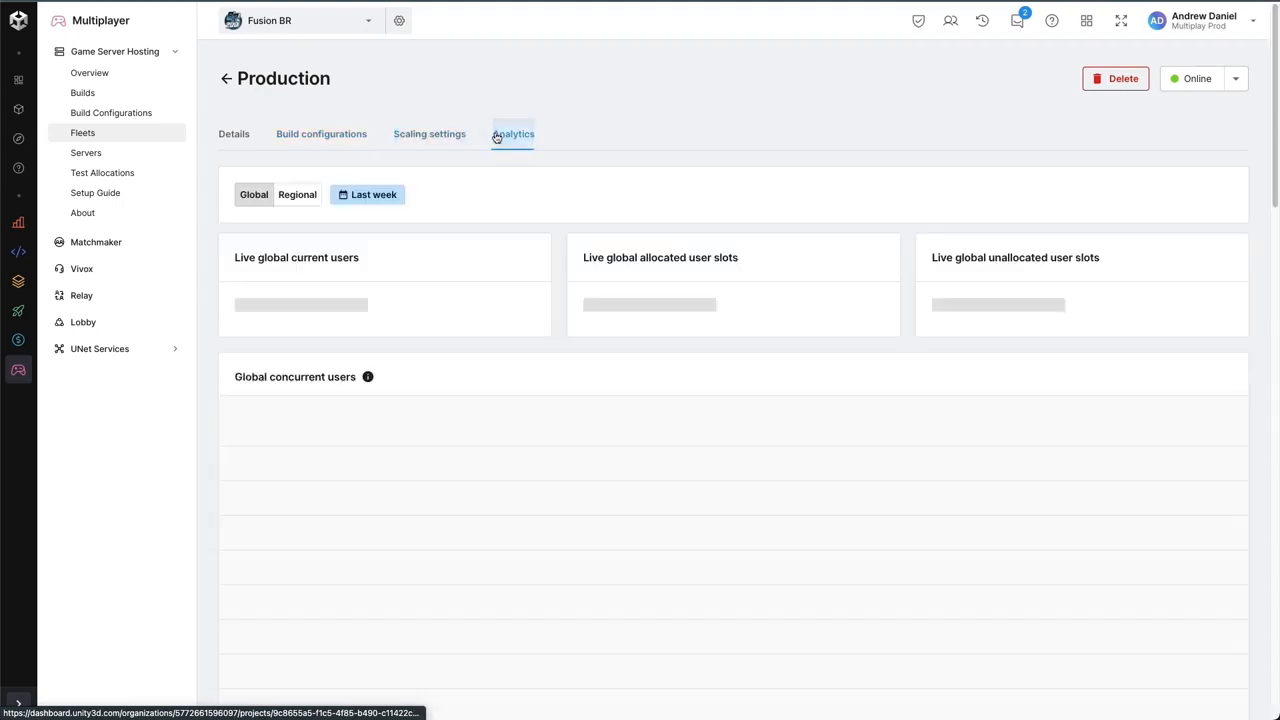
pyautogui.click(444, 135)
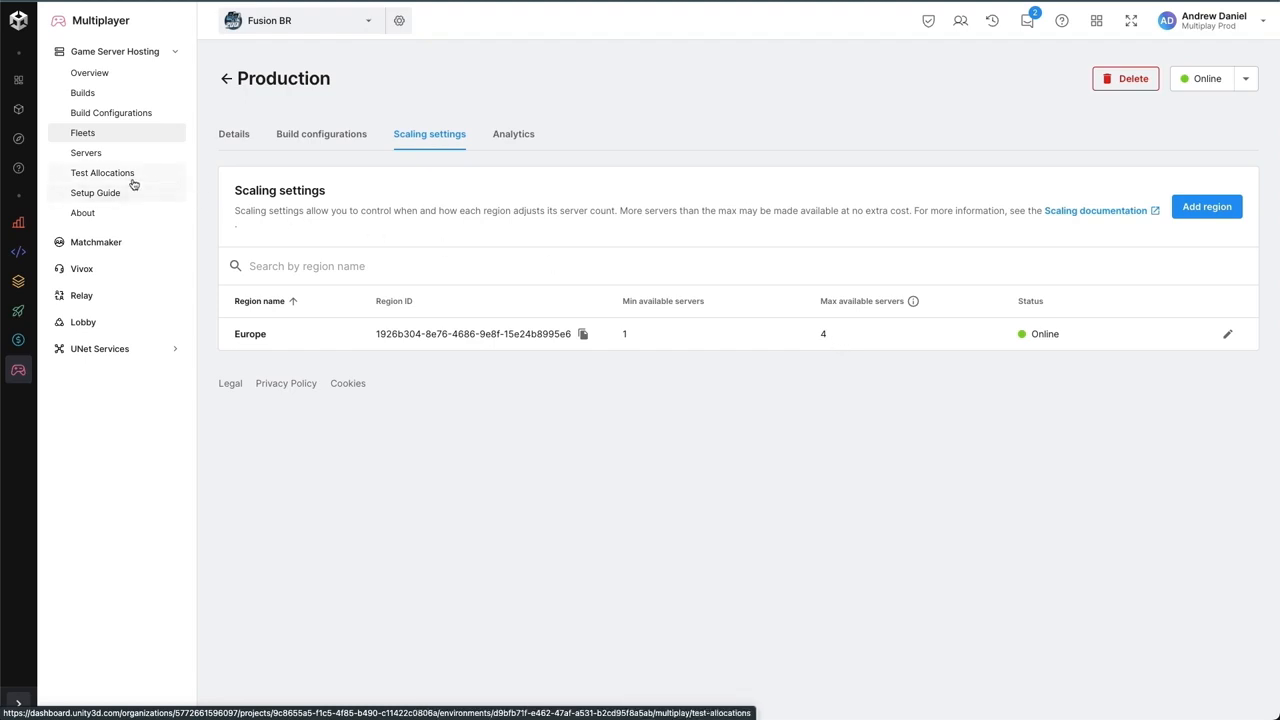
# - Start a test allocation from the setup guide with the Production fleet, Europe region and Standalone A build configuration
pyautogui.click(100, 194)
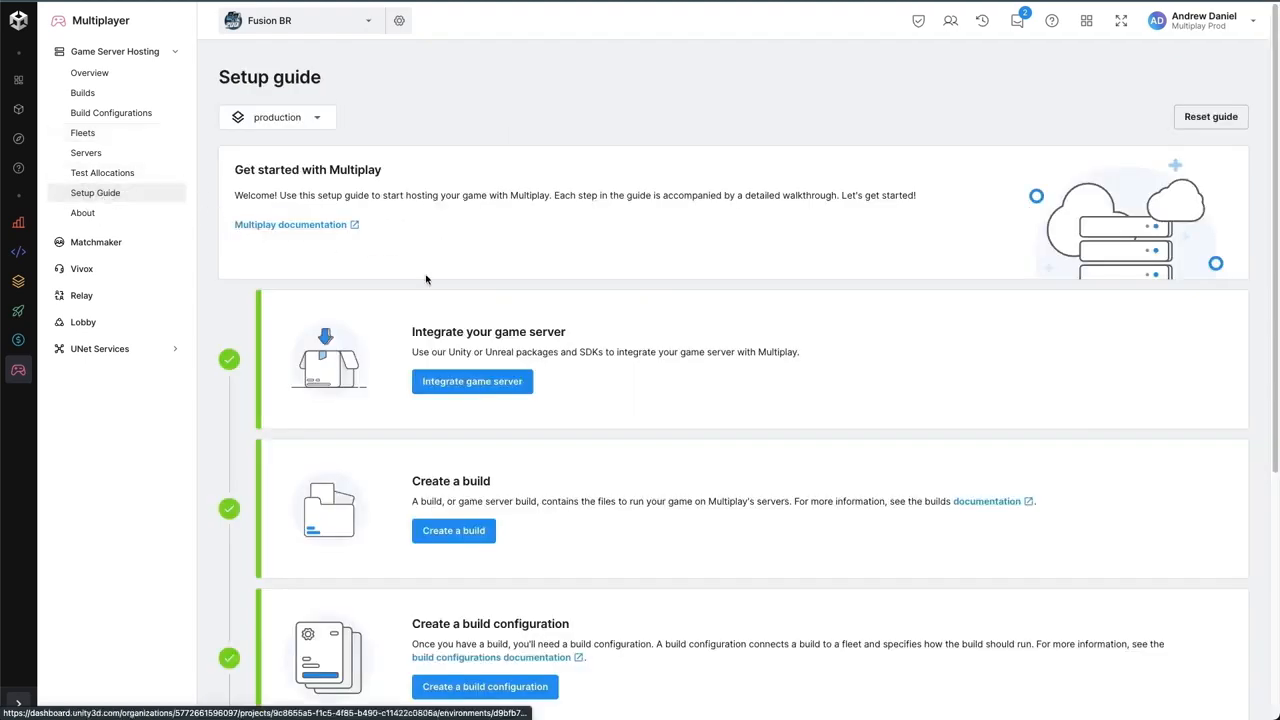
pyautogui.scroll(-4, 662, 330)
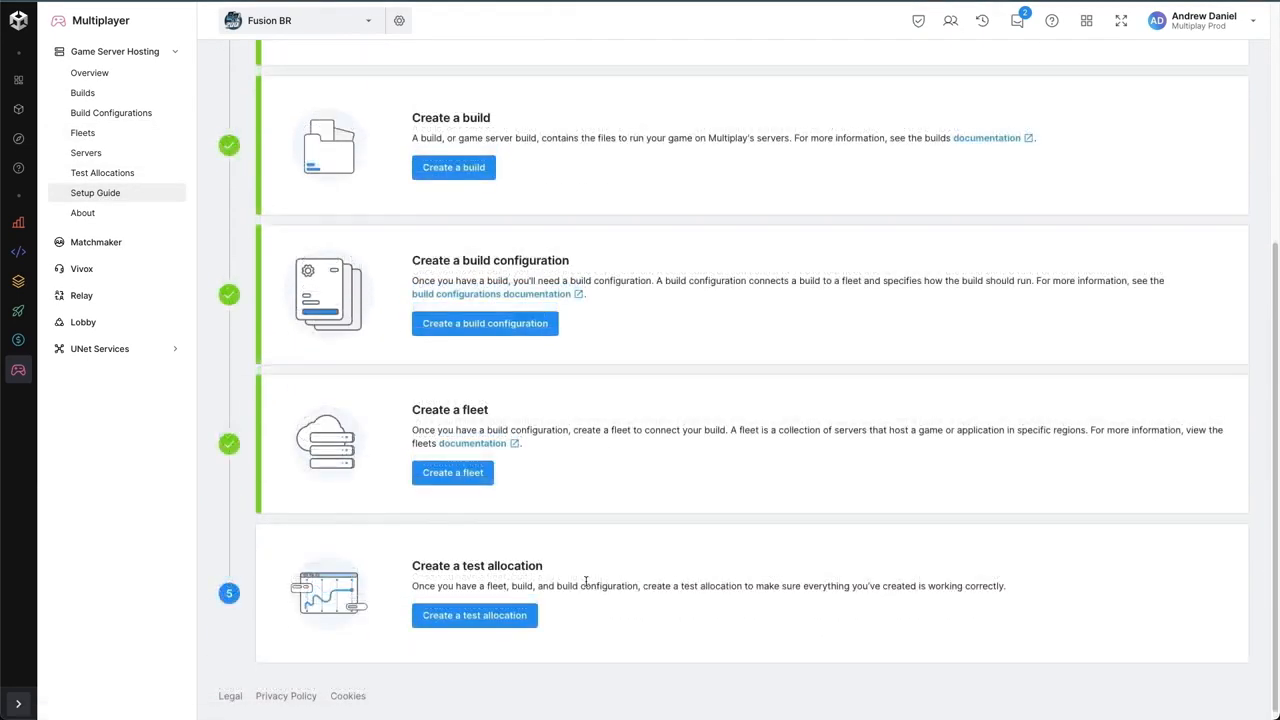
pyautogui.click(494, 619)
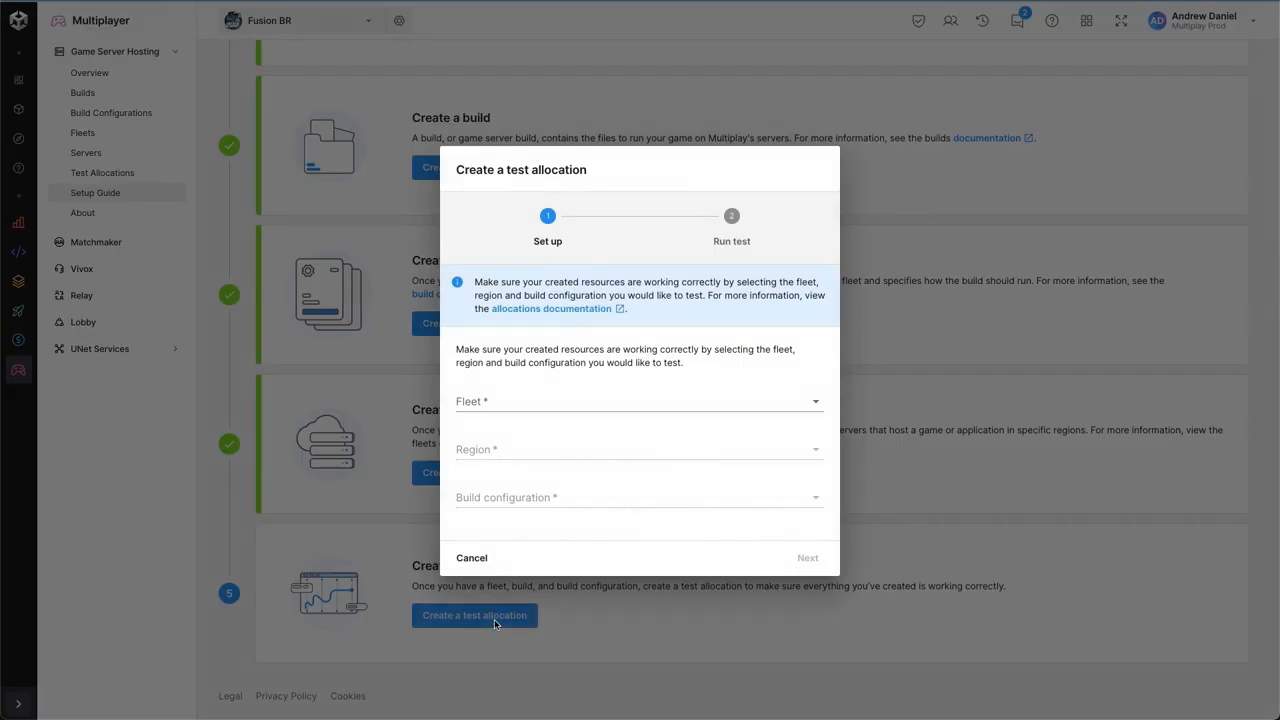
pyautogui.click(578, 409)
pyautogui.click(576, 408)
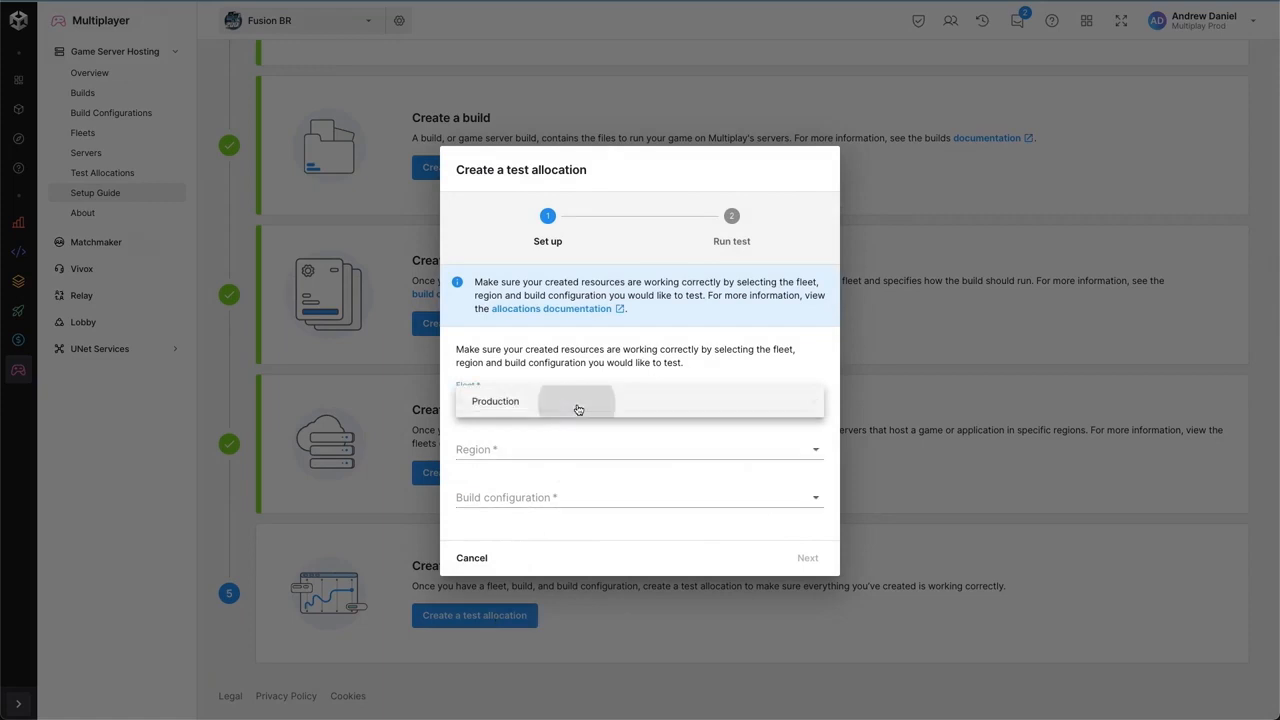
pyautogui.click(551, 449)
pyautogui.click(550, 452)
pyautogui.click(542, 494)
pyautogui.click(542, 497)
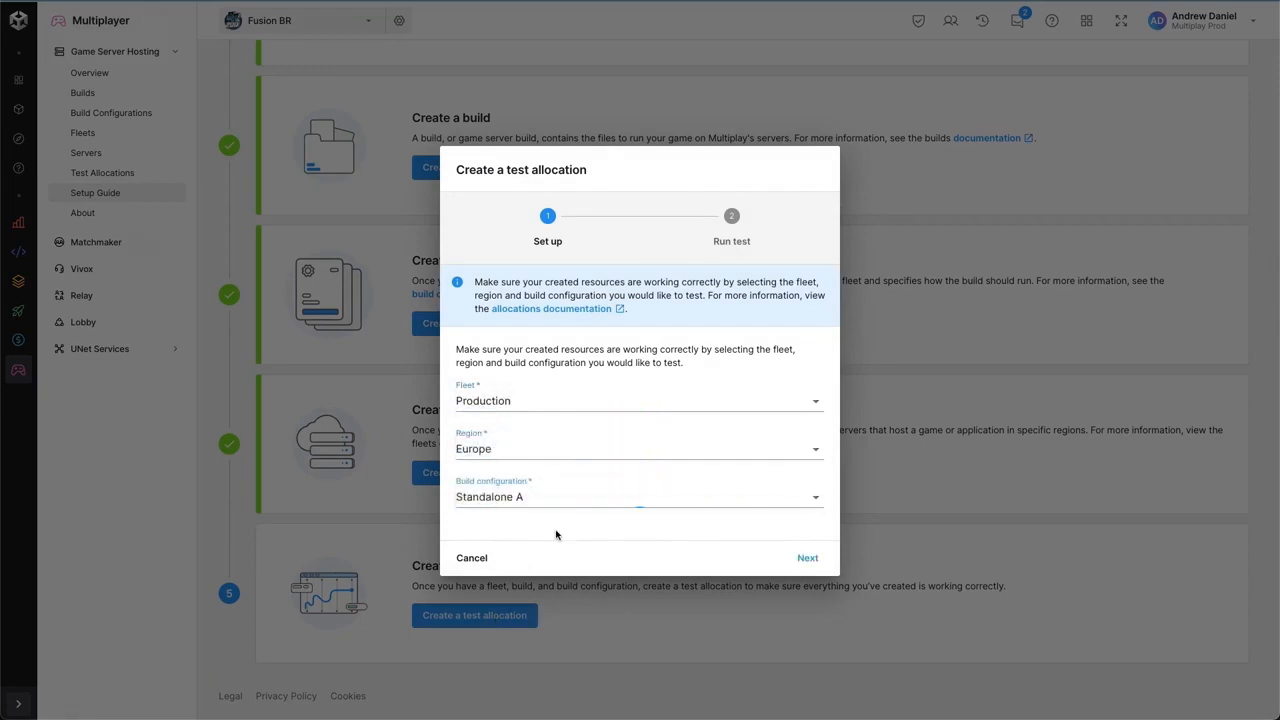
# - Run the test allocation and finish it to complete the setup guide
pyautogui.click(808, 558)
pyautogui.click(502, 343)
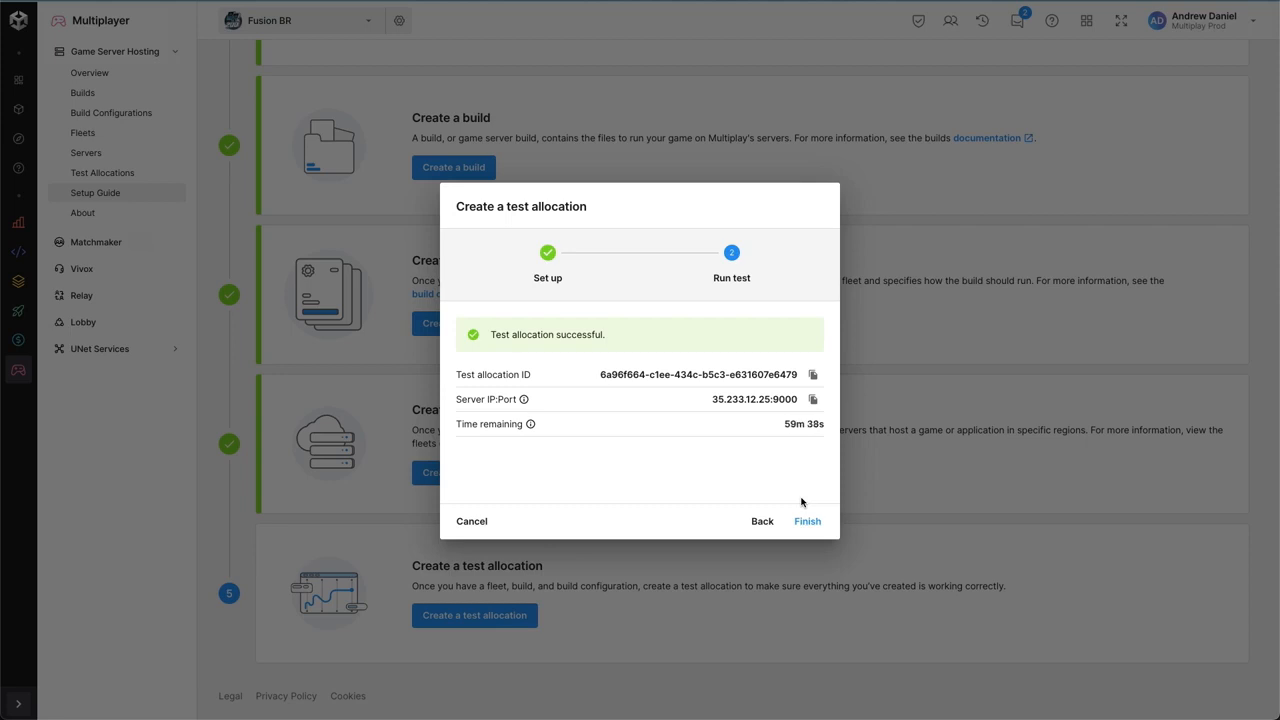
pyautogui.click(807, 521)
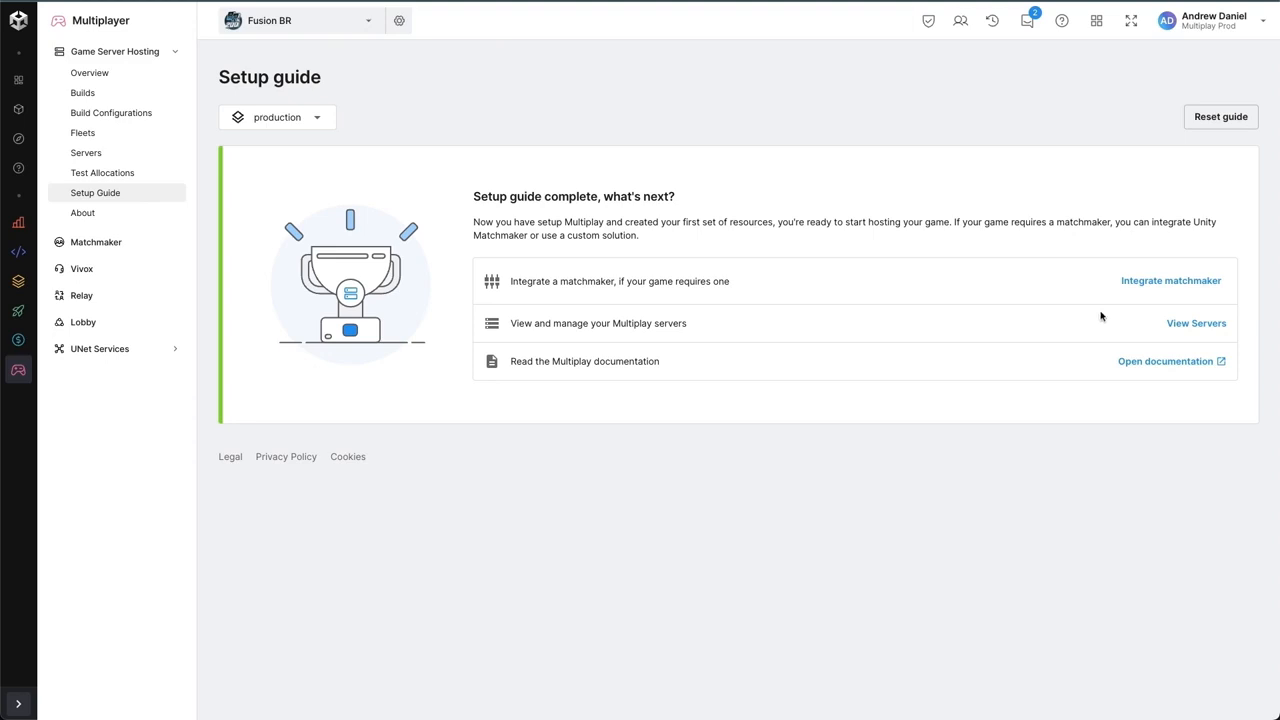
# - View the Multiplay server list and review the allocated server's analytics, events and logs
pyautogui.click(1178, 330)
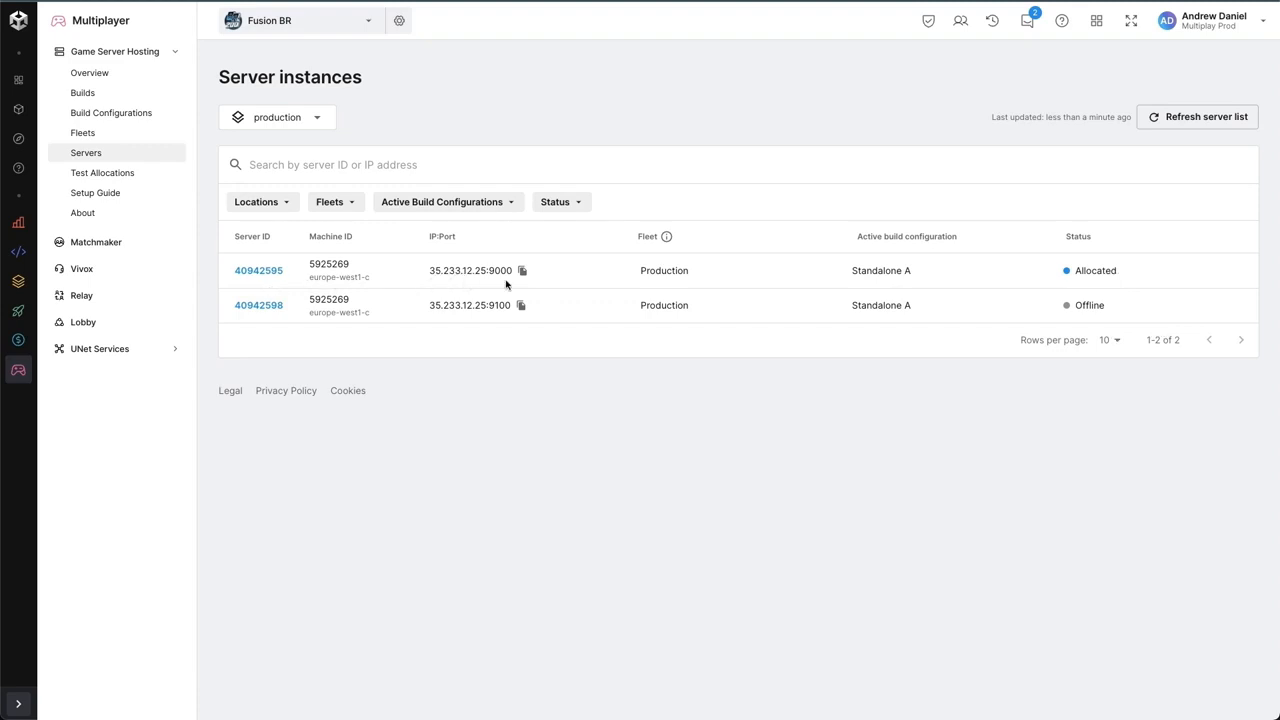
pyautogui.click(243, 273)
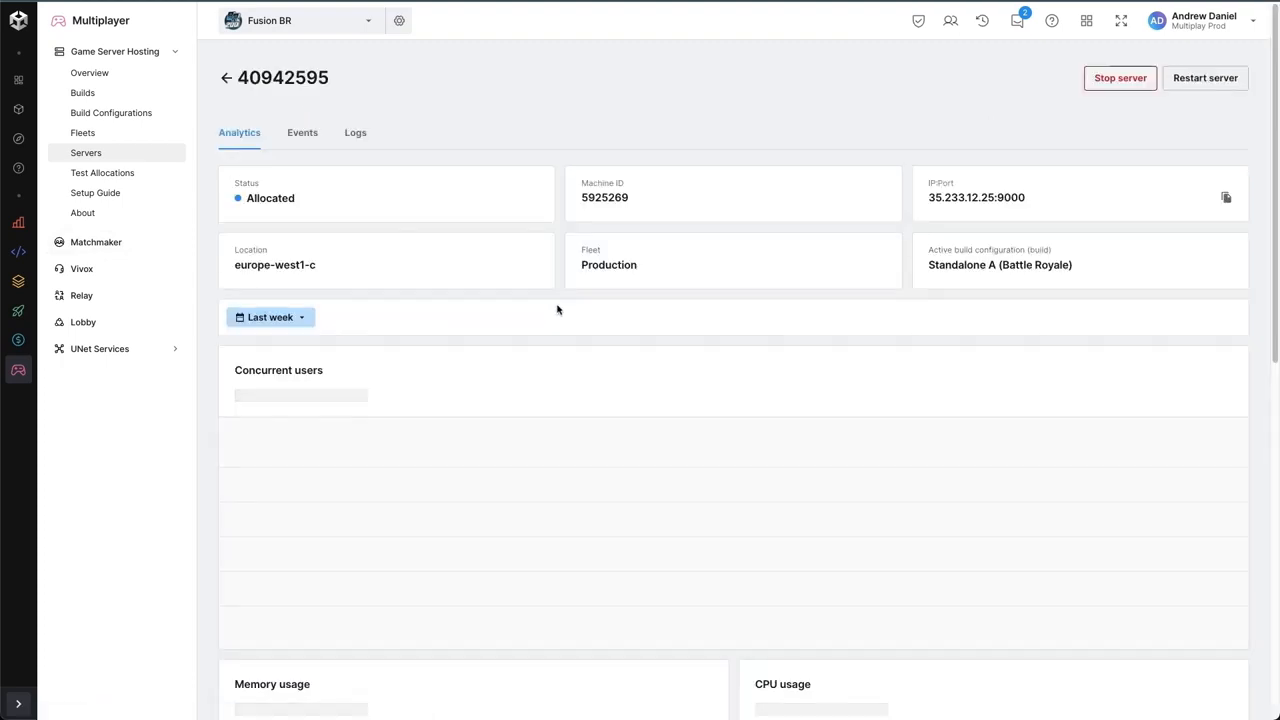
pyautogui.click(305, 133)
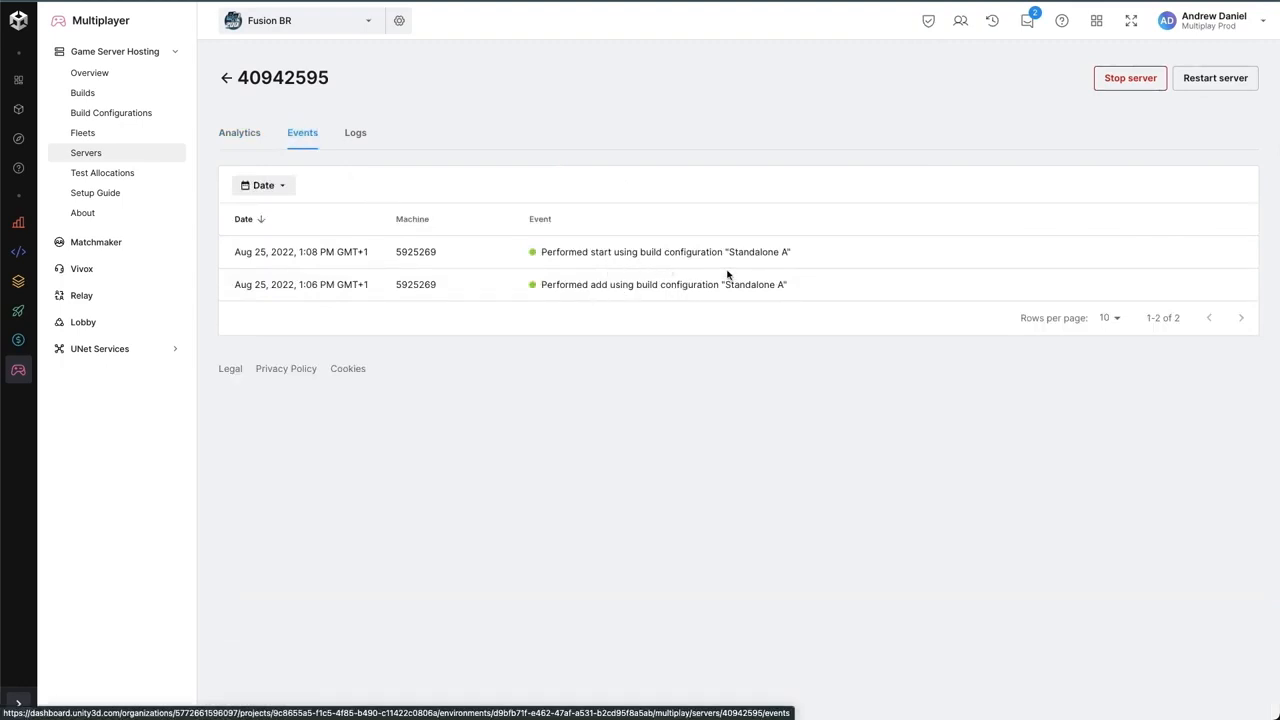
pyautogui.click(355, 134)
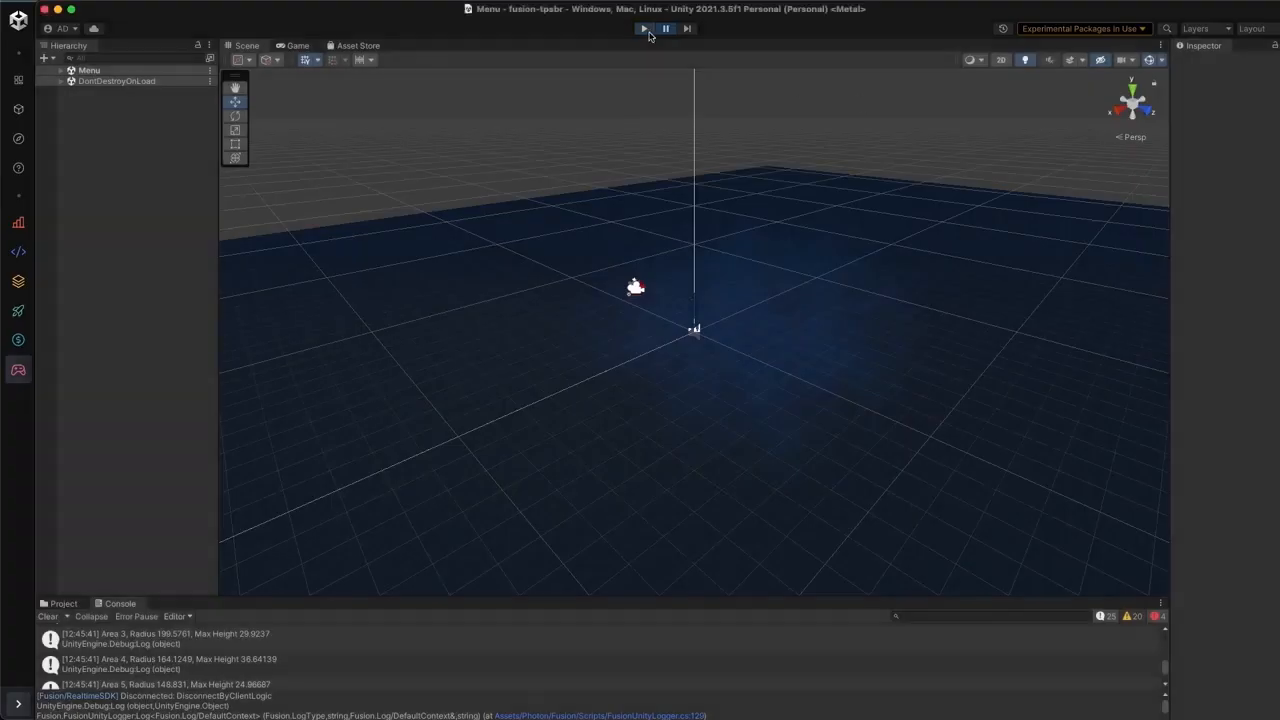
# - Switch to the Unity editor, run the game, and set its graphics quality to Low and resolution to 1920 x 1080
pyautogui.click(647, 31)
pyautogui.click(644, 28)
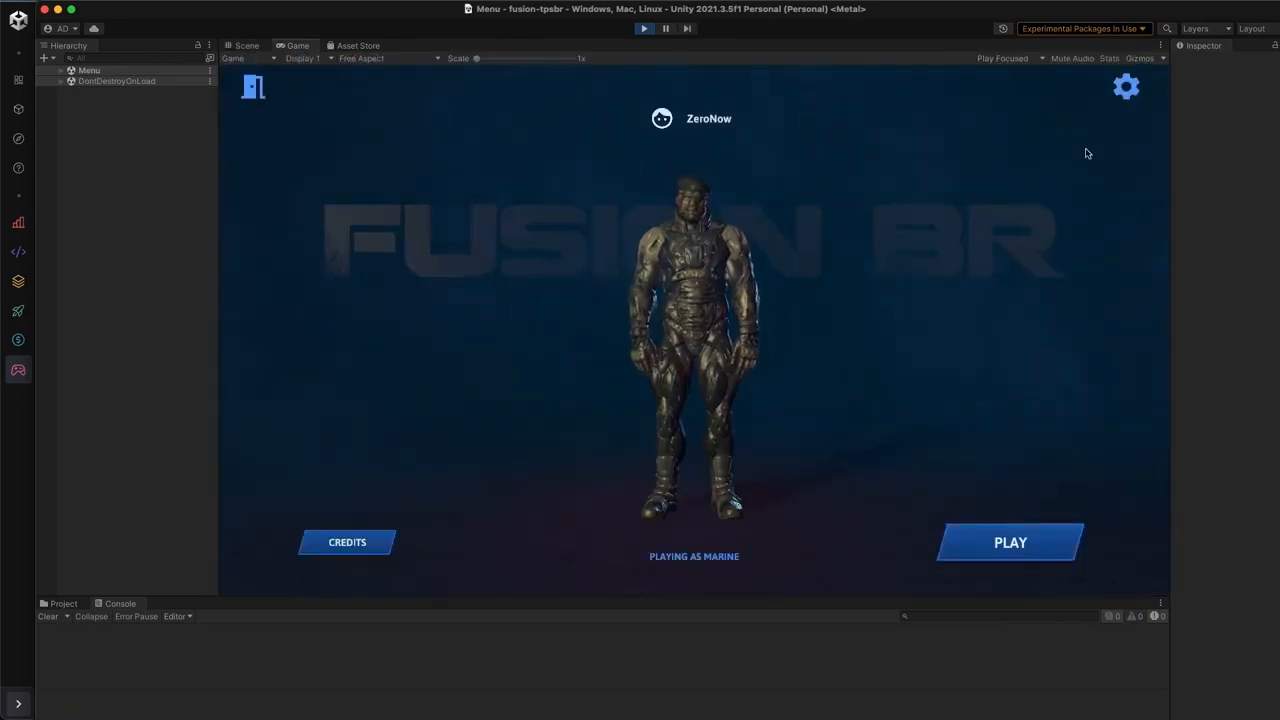
pyautogui.click(1125, 86)
pyautogui.click(610, 252)
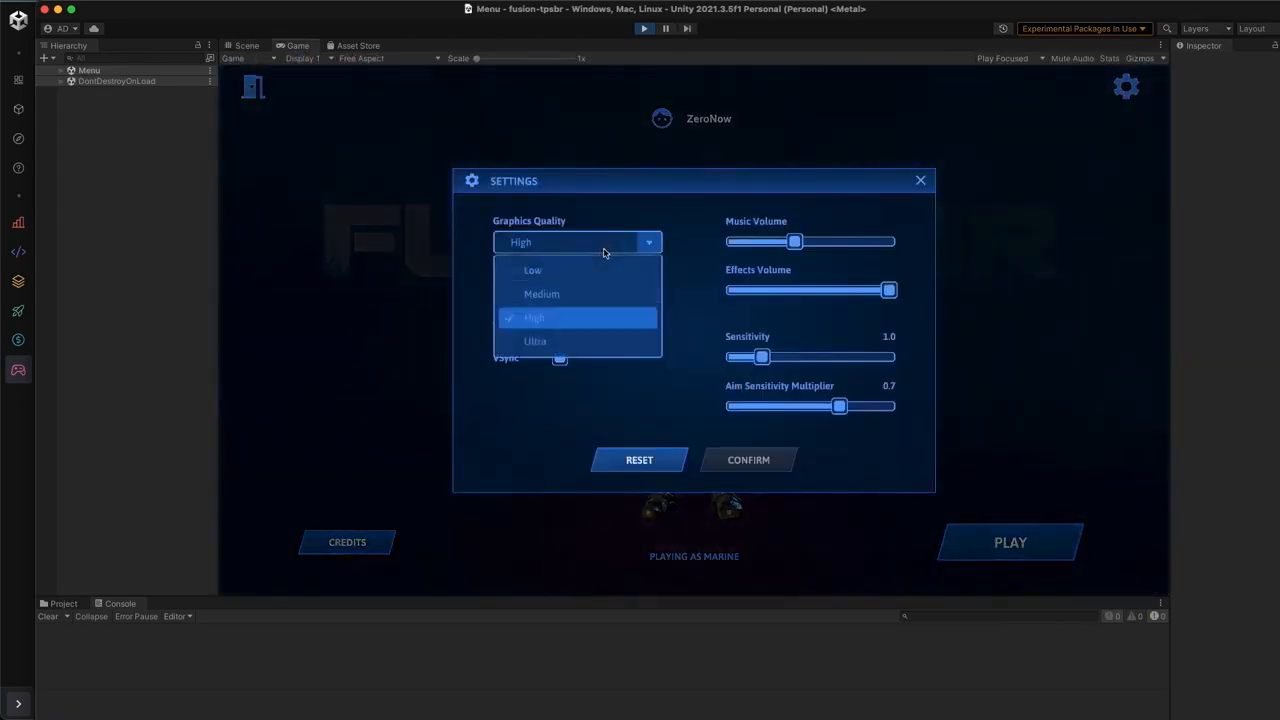
pyautogui.click(573, 276)
pyautogui.click(576, 292)
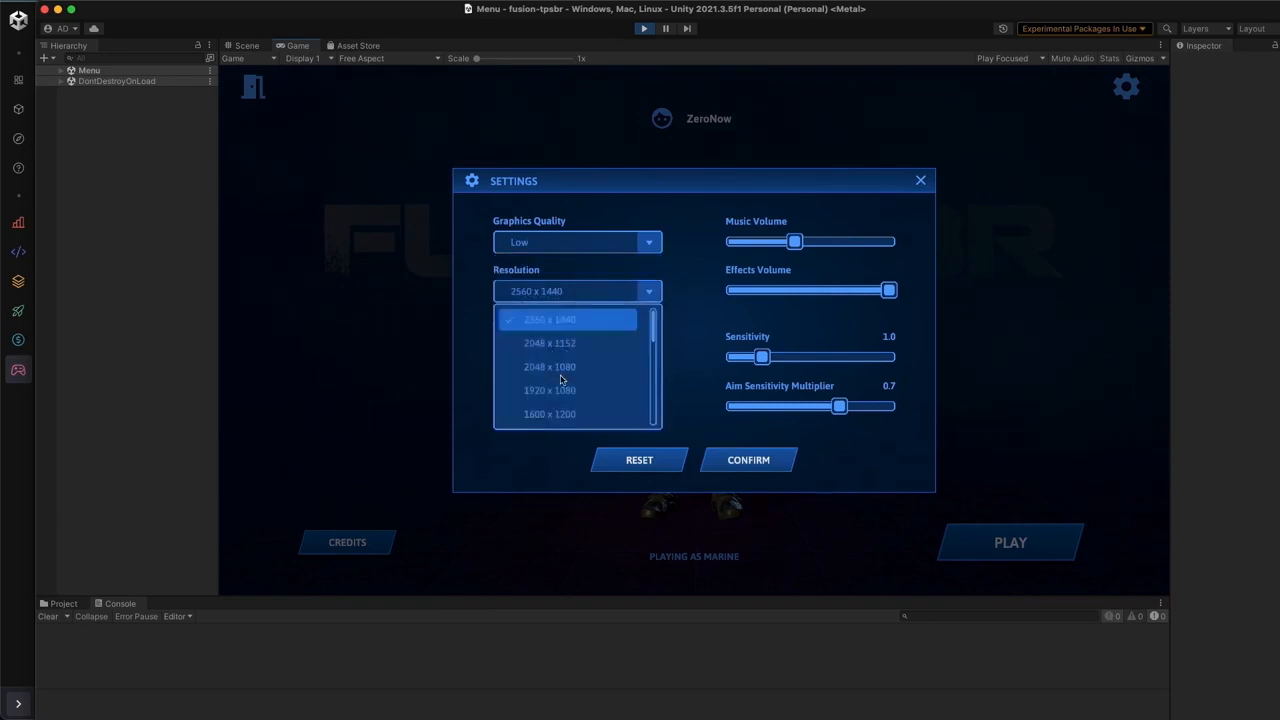
pyautogui.click(561, 383)
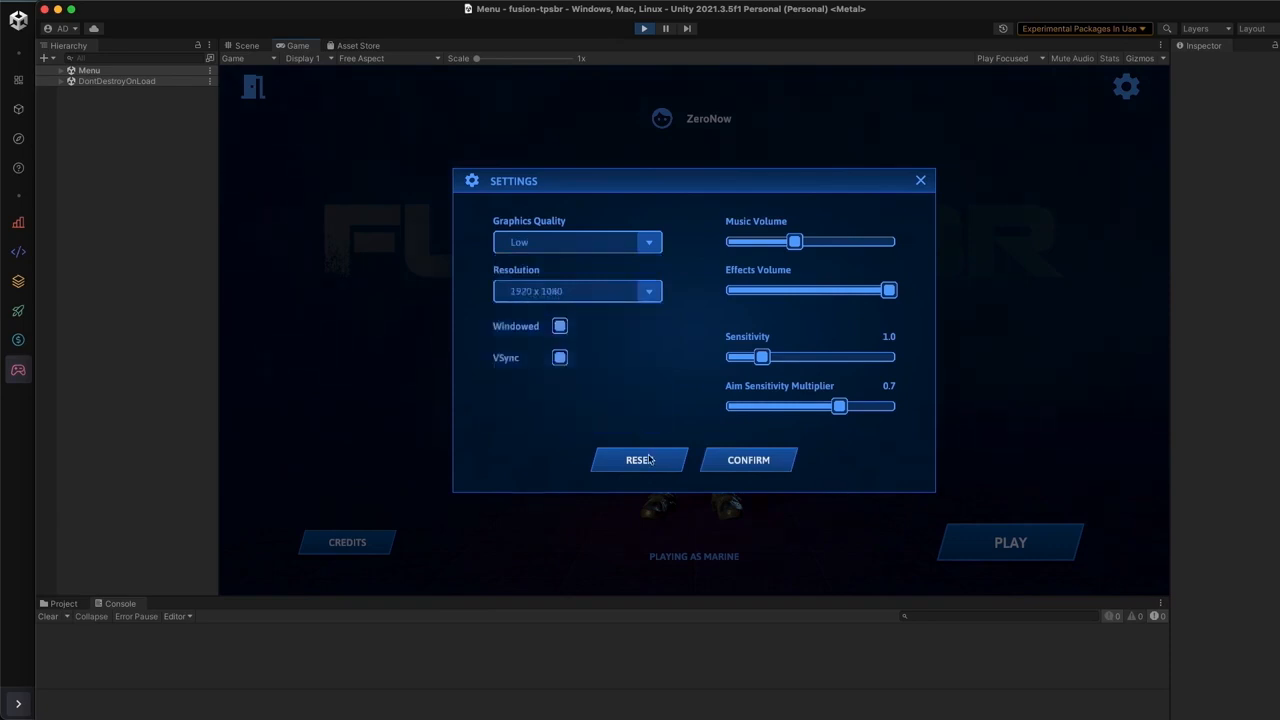
pyautogui.click(748, 461)
# - Join the hosted Demo BattleRoyale game on GenArea 7 in the Europe region and jump from the airplane
pyautogui.click(1043, 553)
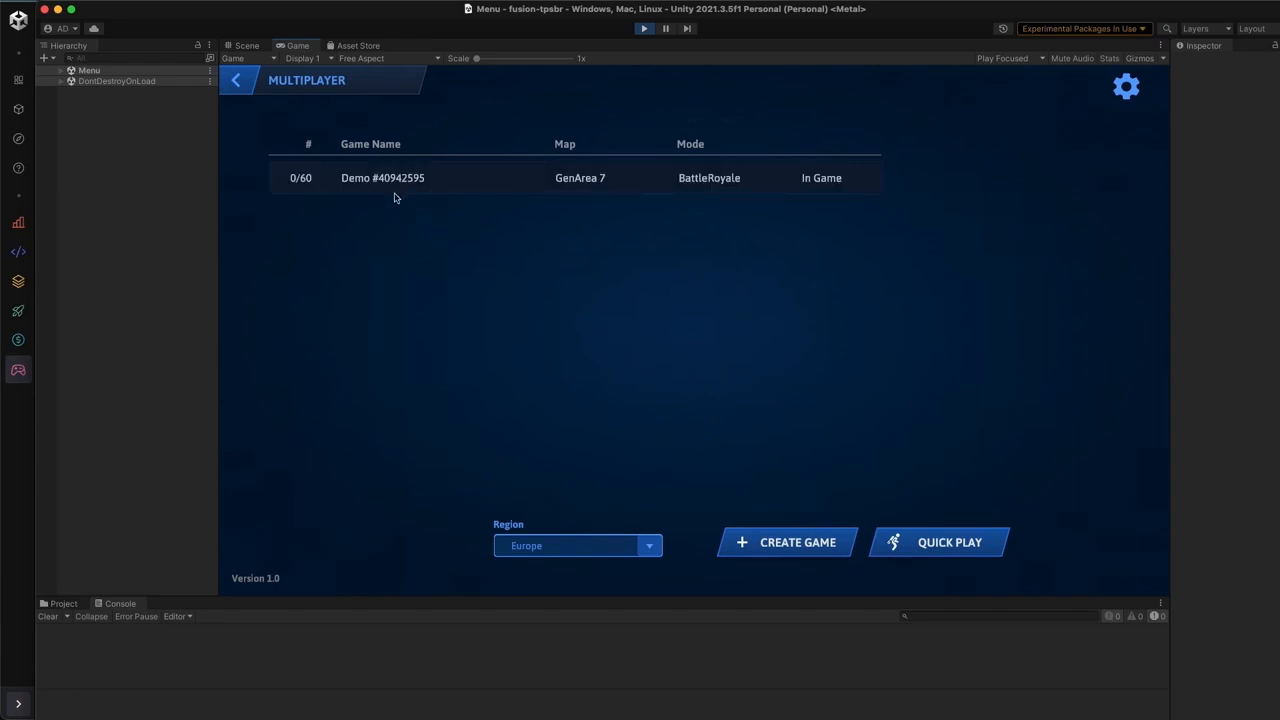
pyautogui.click(388, 190)
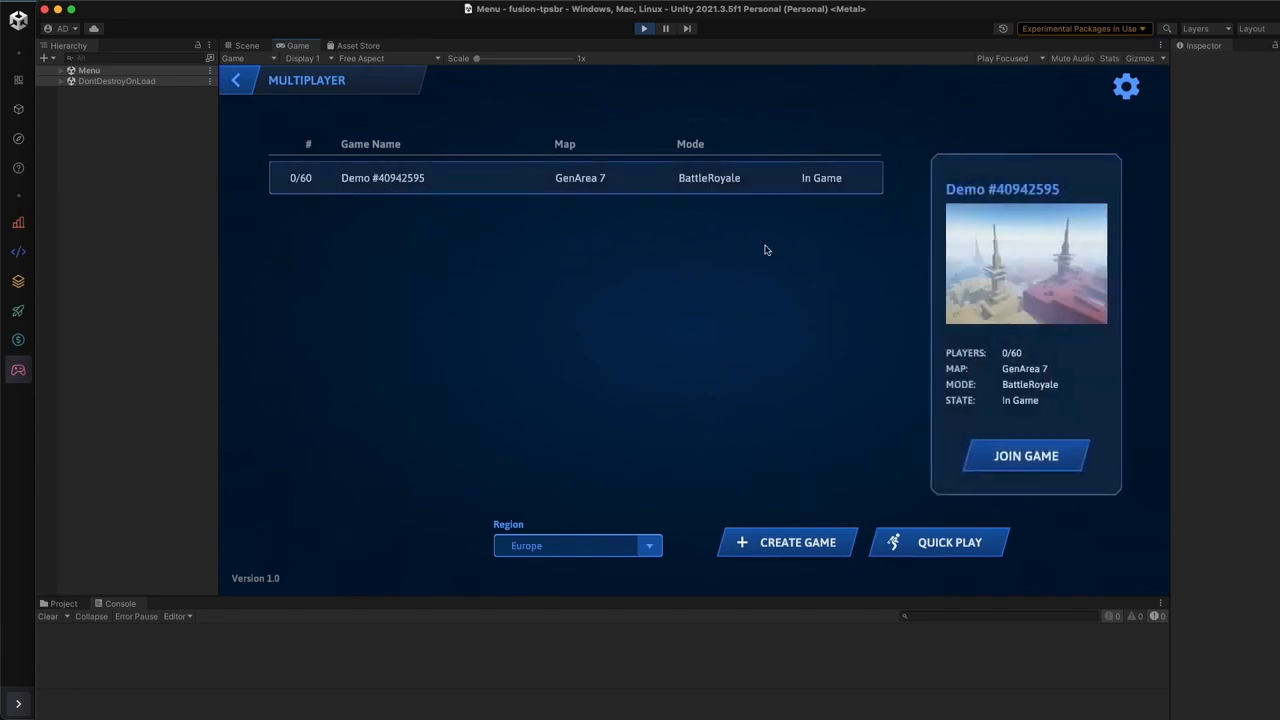
pyautogui.click(1005, 456)
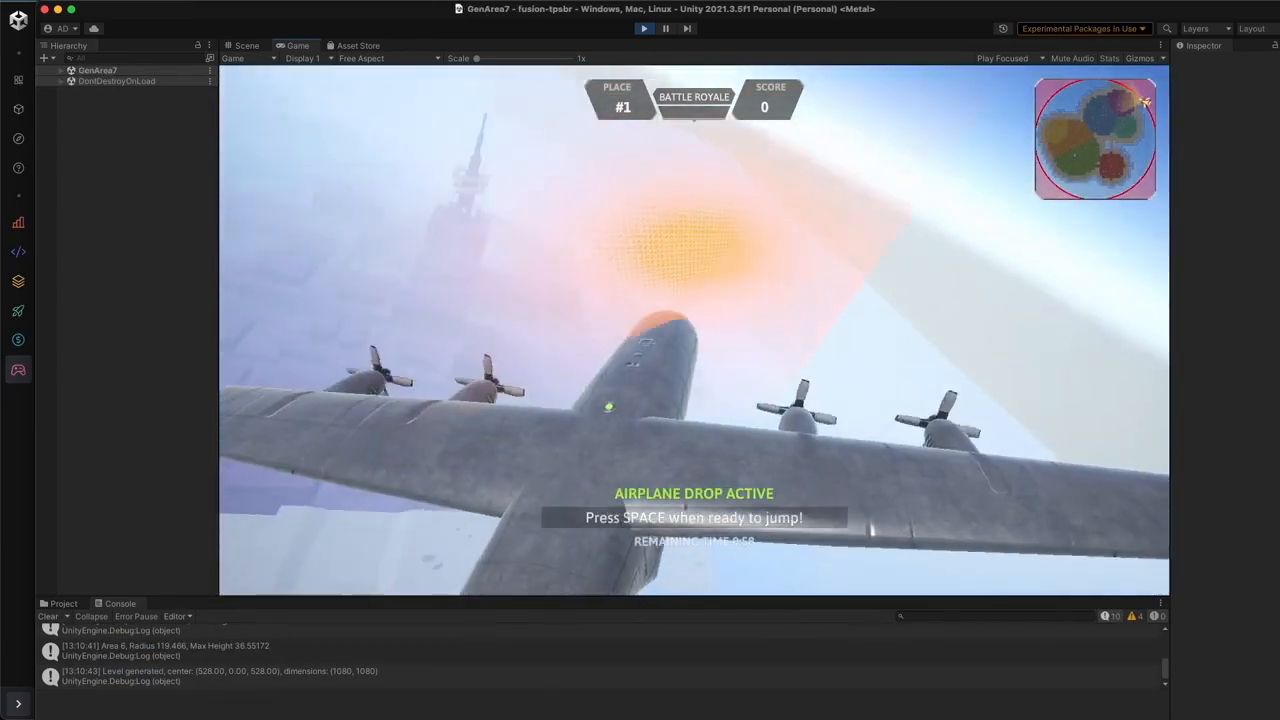
pyautogui.press('space')
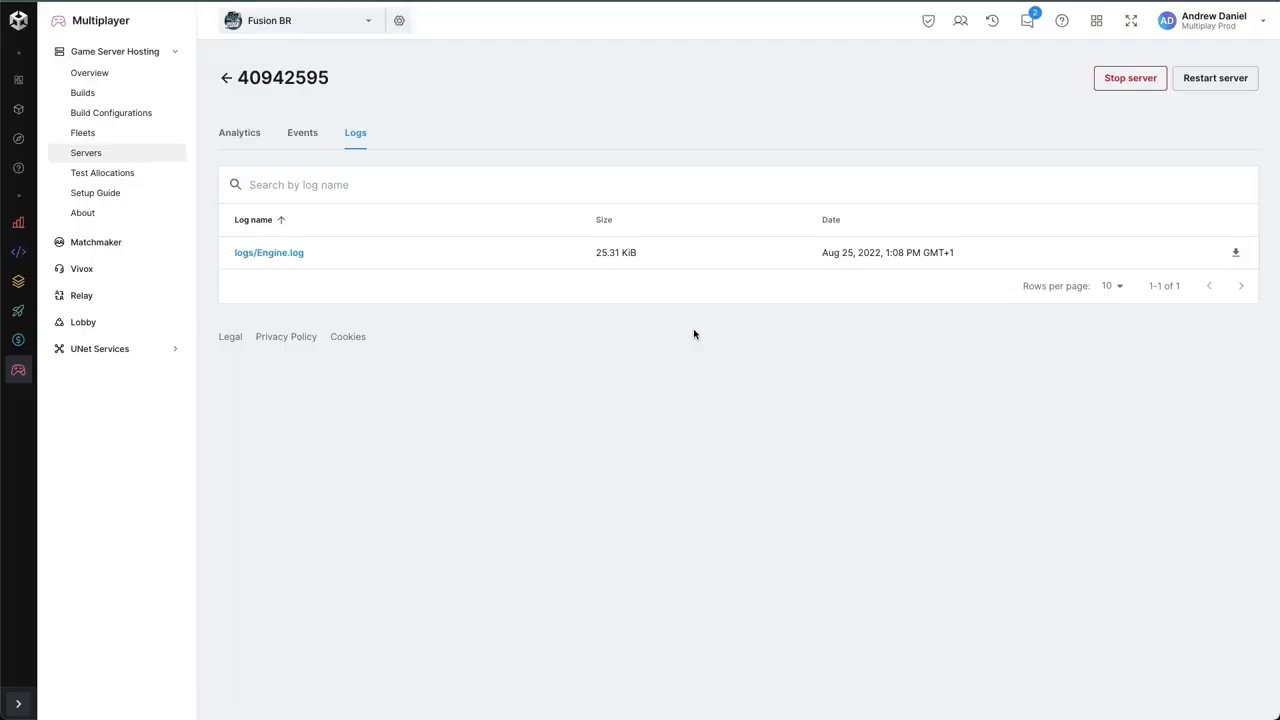
# - Switch to the Multiplay dashboard and examine the server's concurrent users, memory and CPU usage for the last hour
pyautogui.click(240, 136)
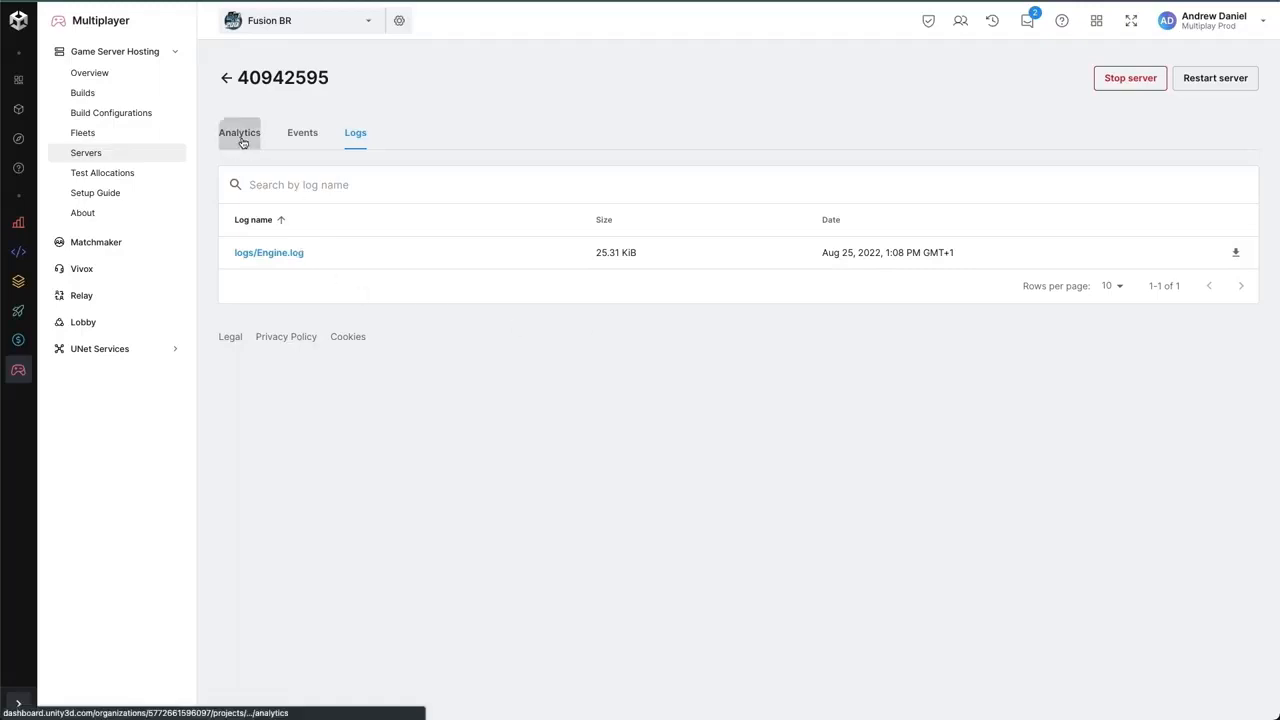
pyautogui.click(290, 318)
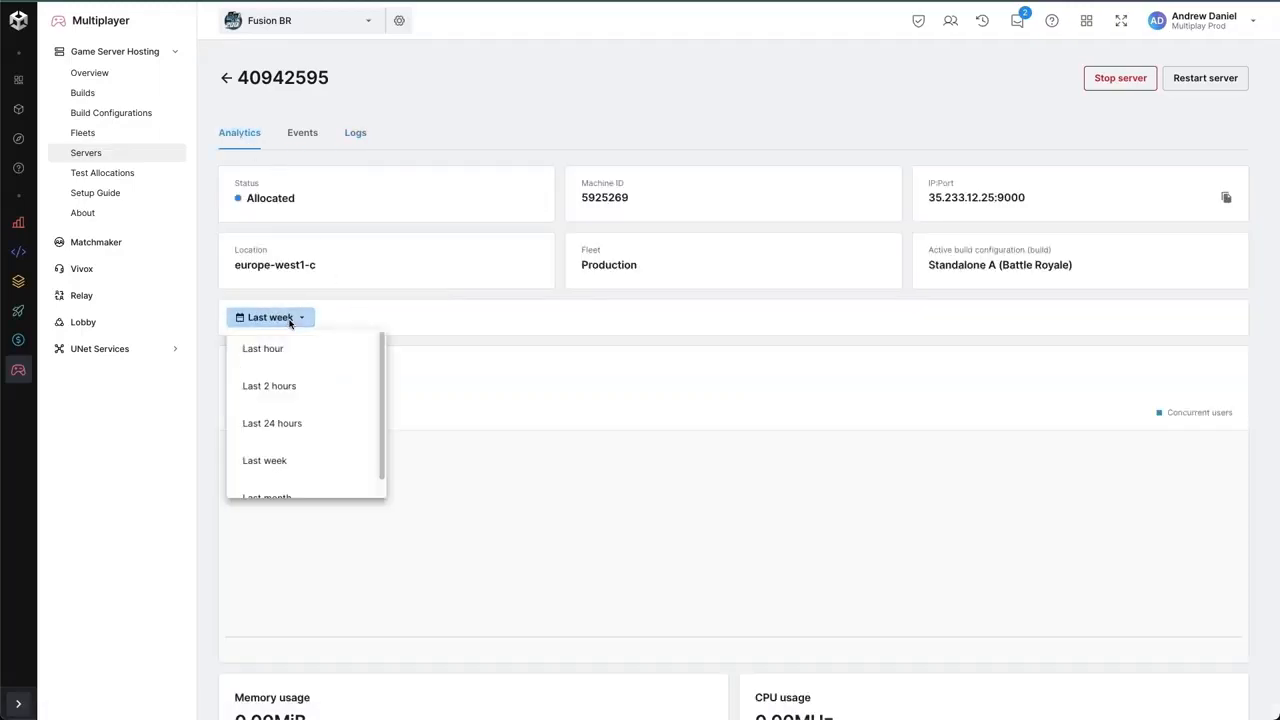
pyautogui.click(288, 350)
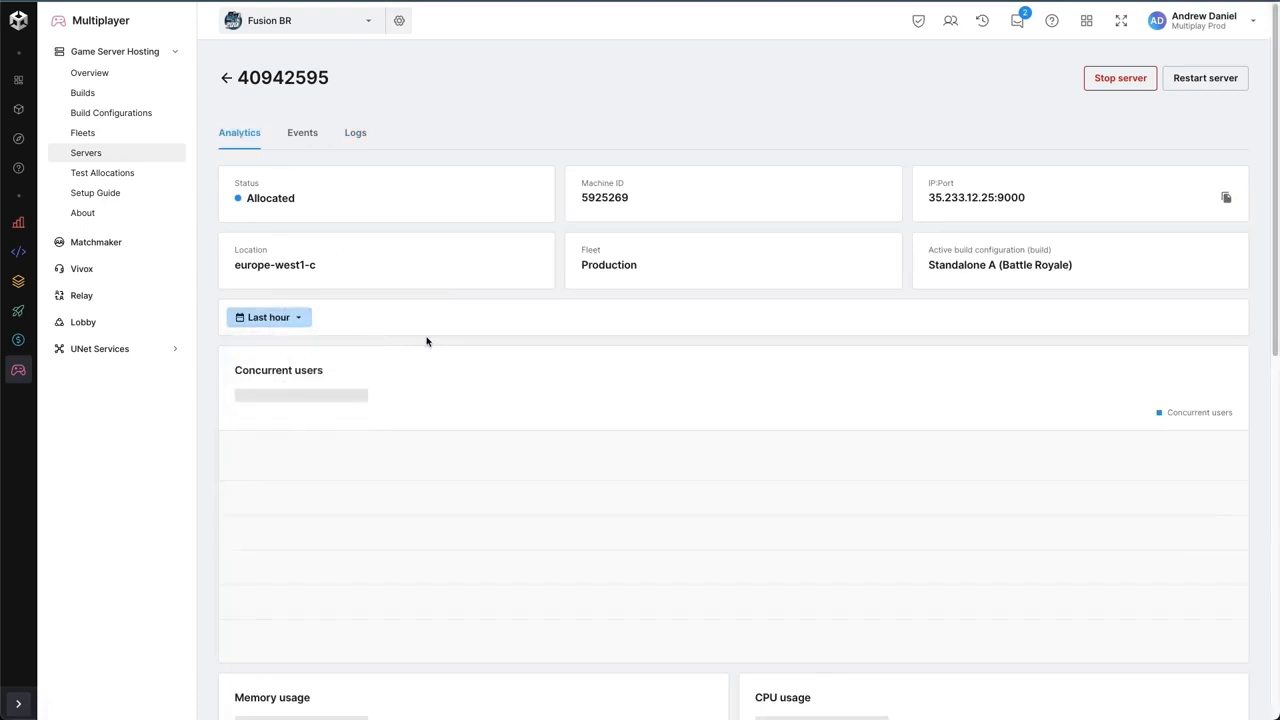
pyautogui.scroll(-2, 426, 341)
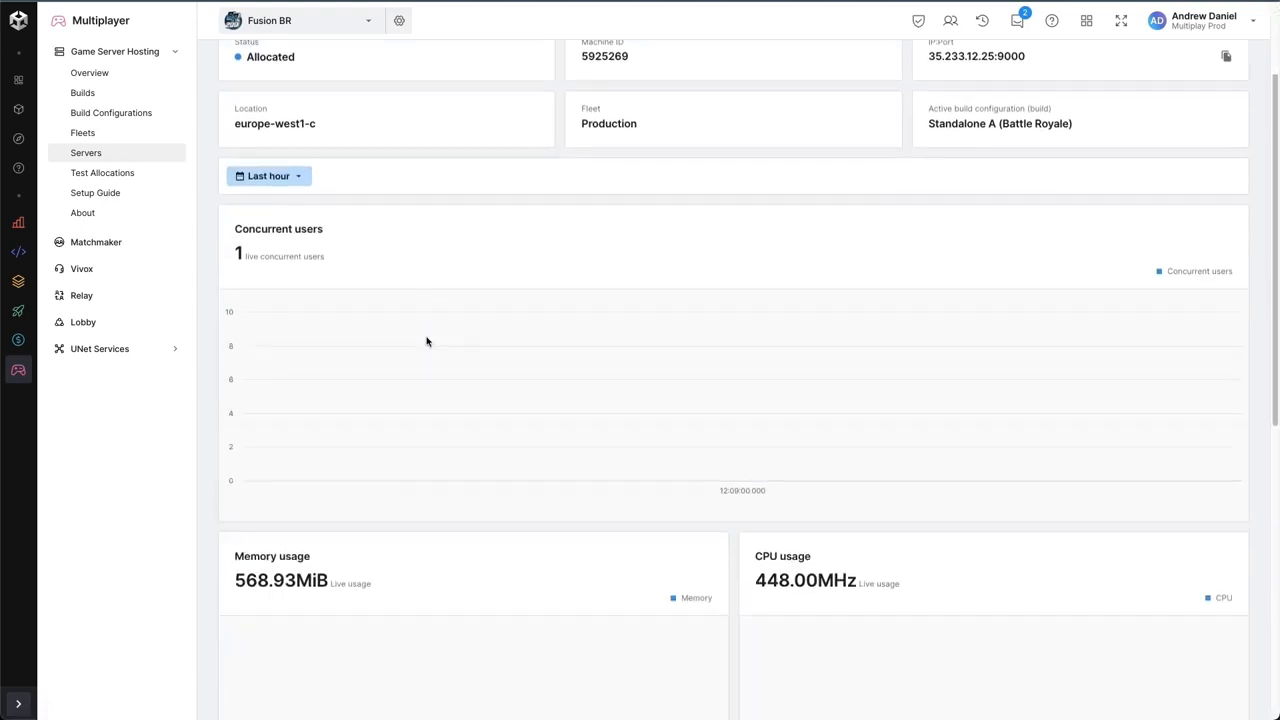
pyautogui.scroll(-1, 497, 333)
pyautogui.scroll(-2, 497, 333)
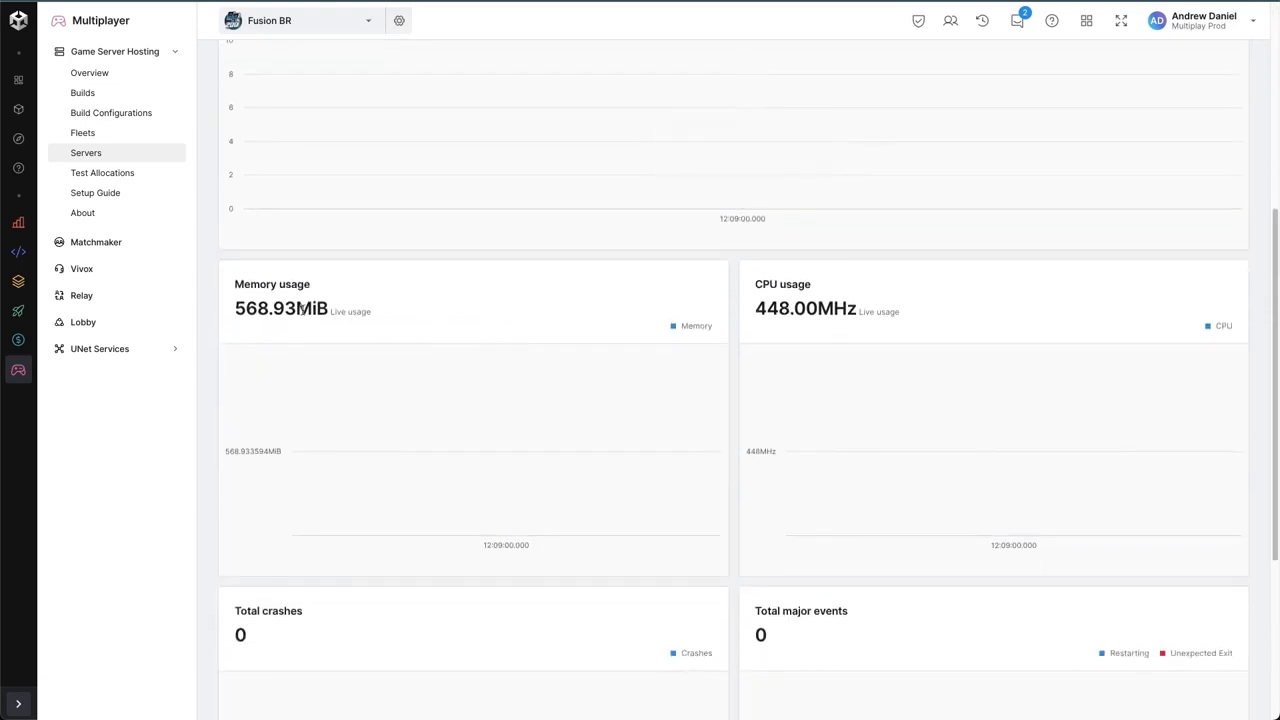
pyautogui.scroll(-2, 293, 319)
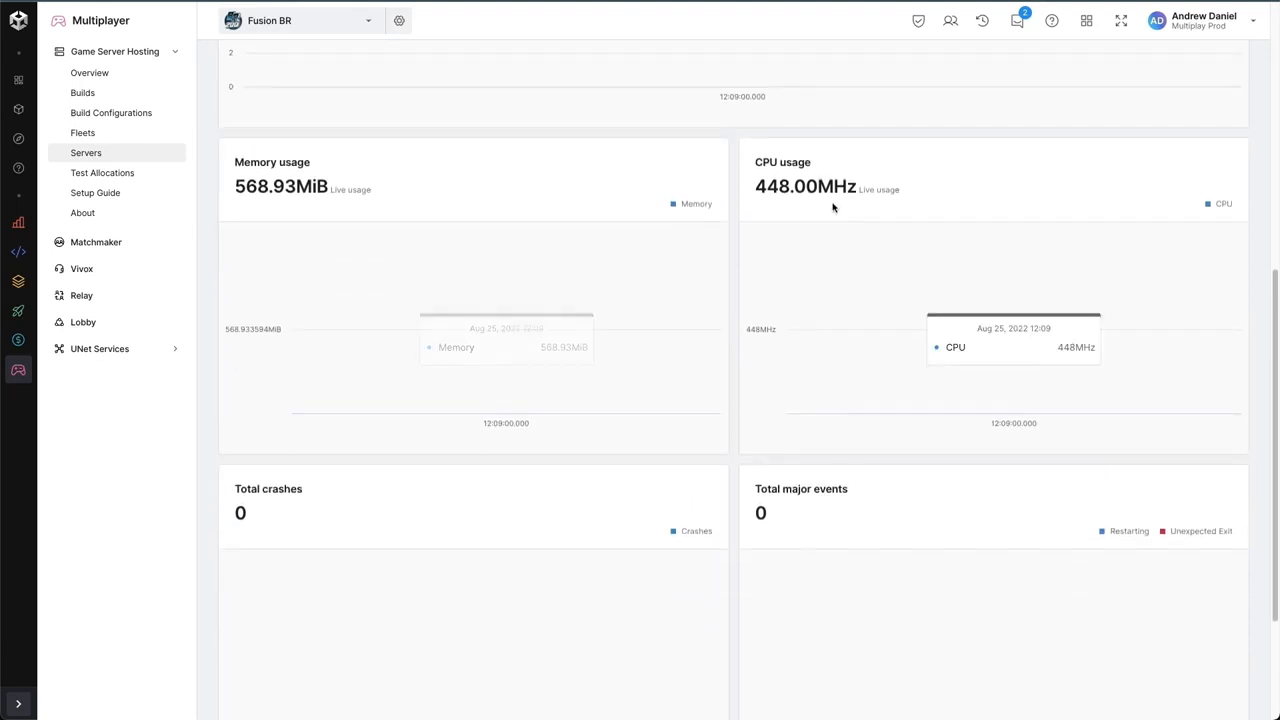
pyautogui.scroll(5, 811, 212)
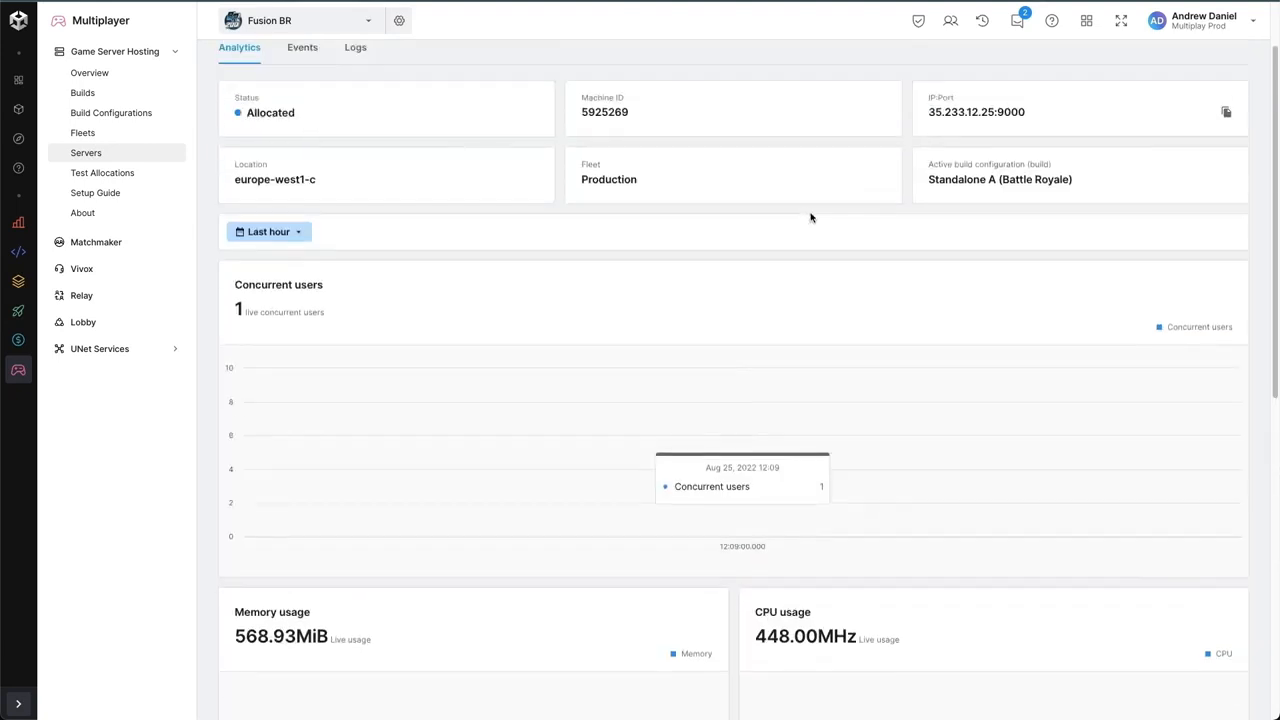
pyautogui.scroll(1, 806, 231)
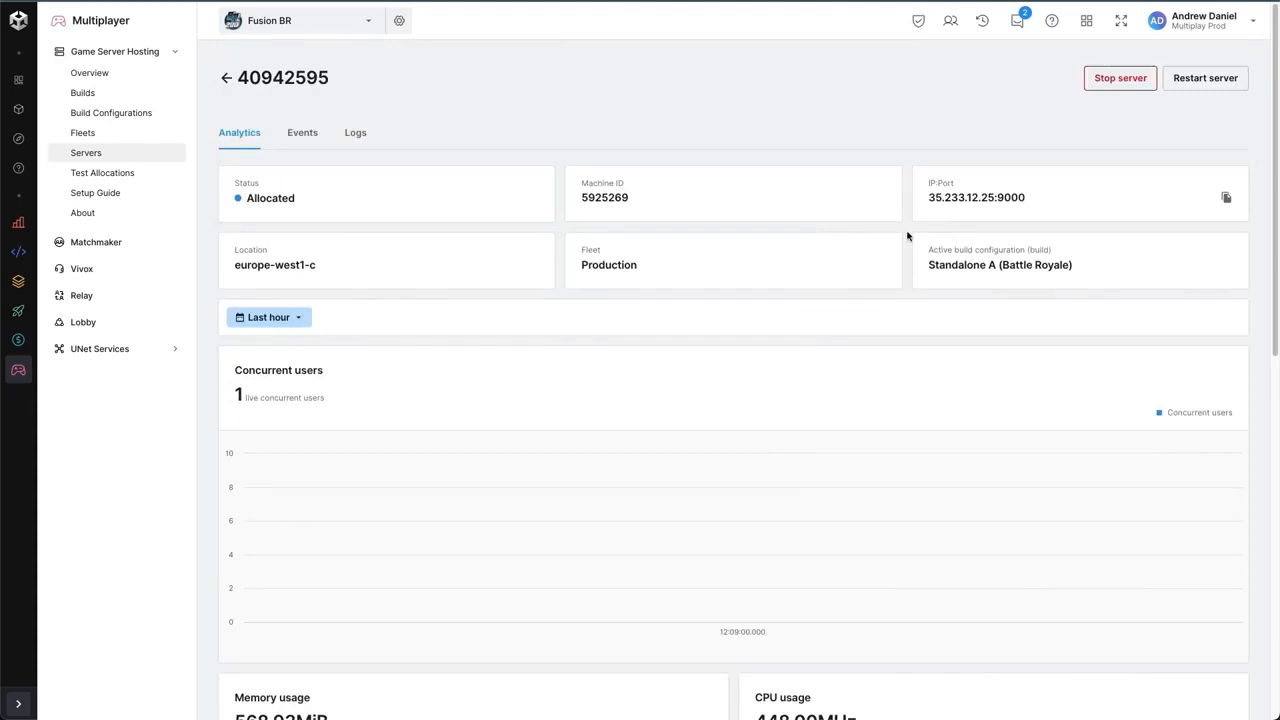
# - Stop the allocated server from its details page and confirm the stop
pyautogui.click(1118, 86)
pyautogui.click(805, 412)
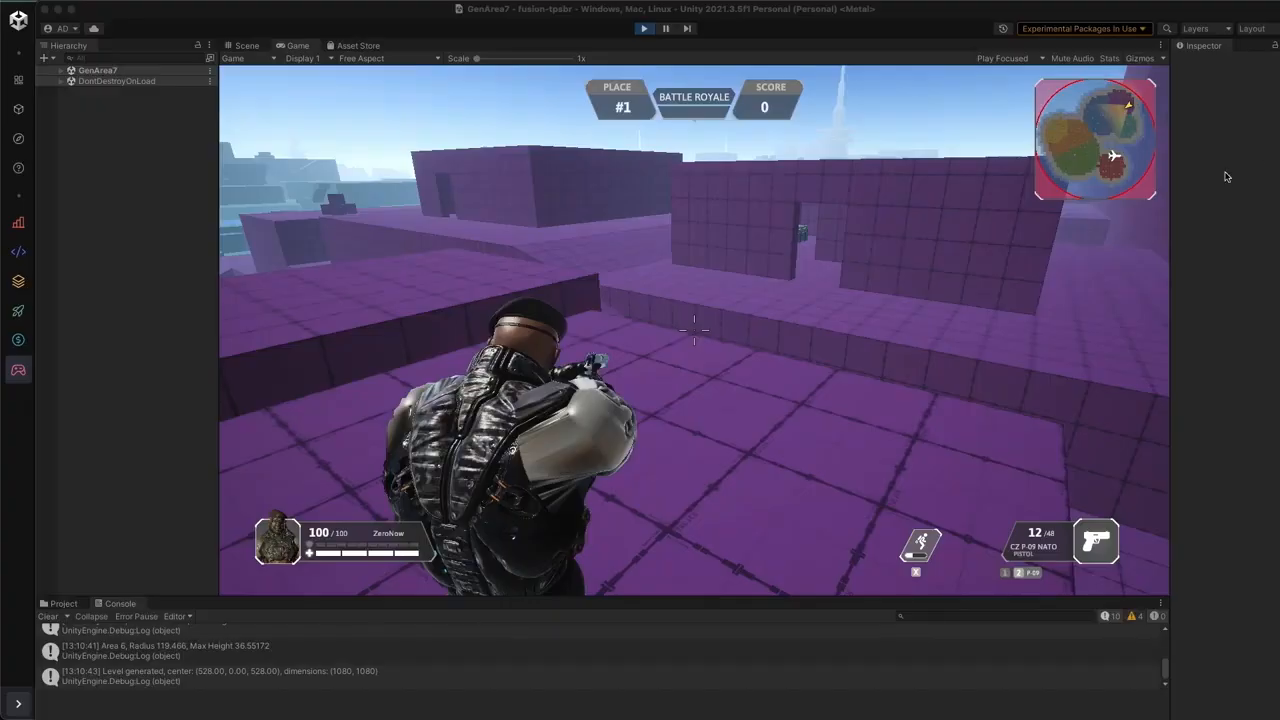
pyautogui.click(1227, 177)
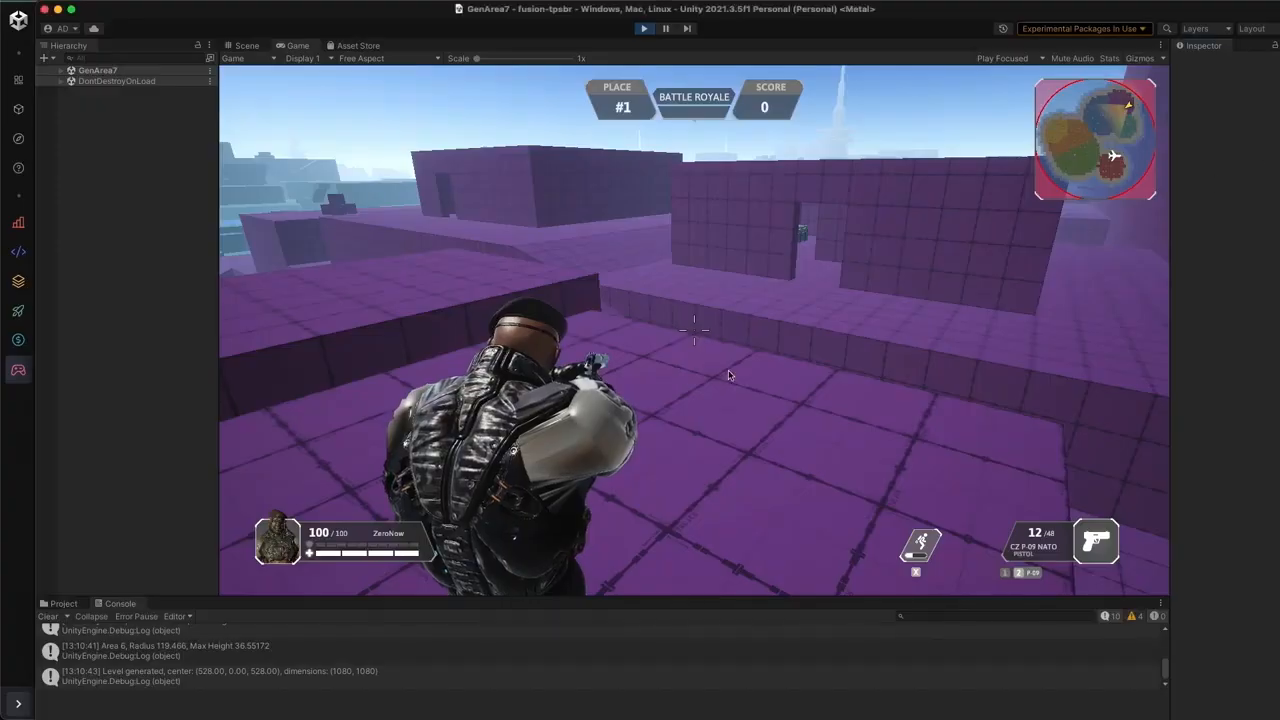
# - Switch to the Unity editor, check the running game's connection to the server, and exit Play mode
pyautogui.click(726, 209)
pyautogui.press('Escape')
pyautogui.click(700, 340)
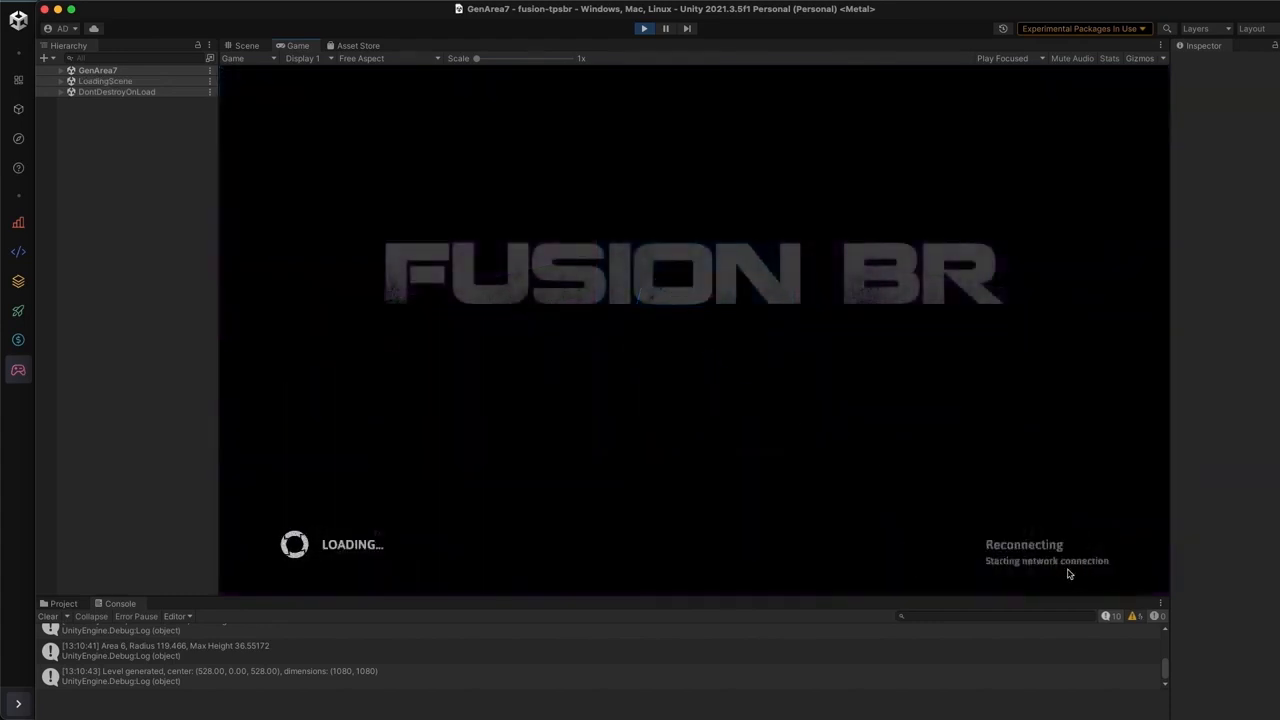
pyautogui.click(644, 28)
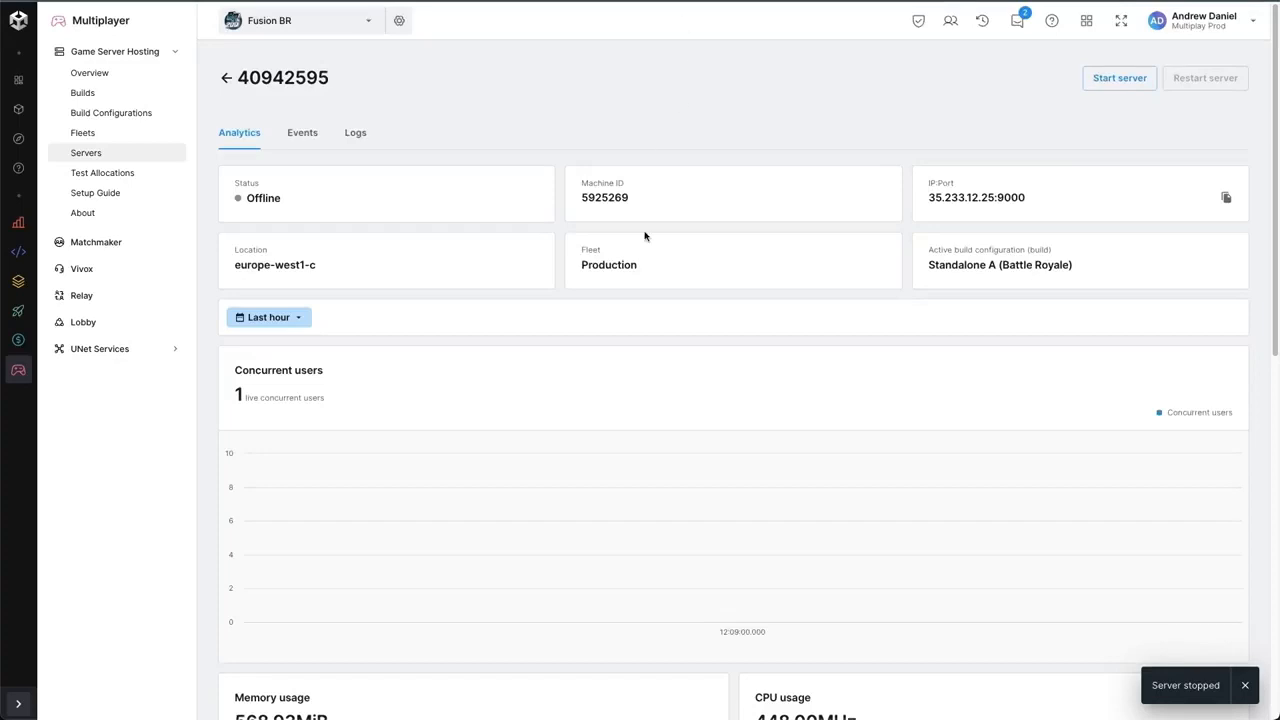
# - Switch to the Multiplay dashboard and review the server's analytics and the overview's global users, crashes and major events
pyautogui.scroll(-7, 568, 456)
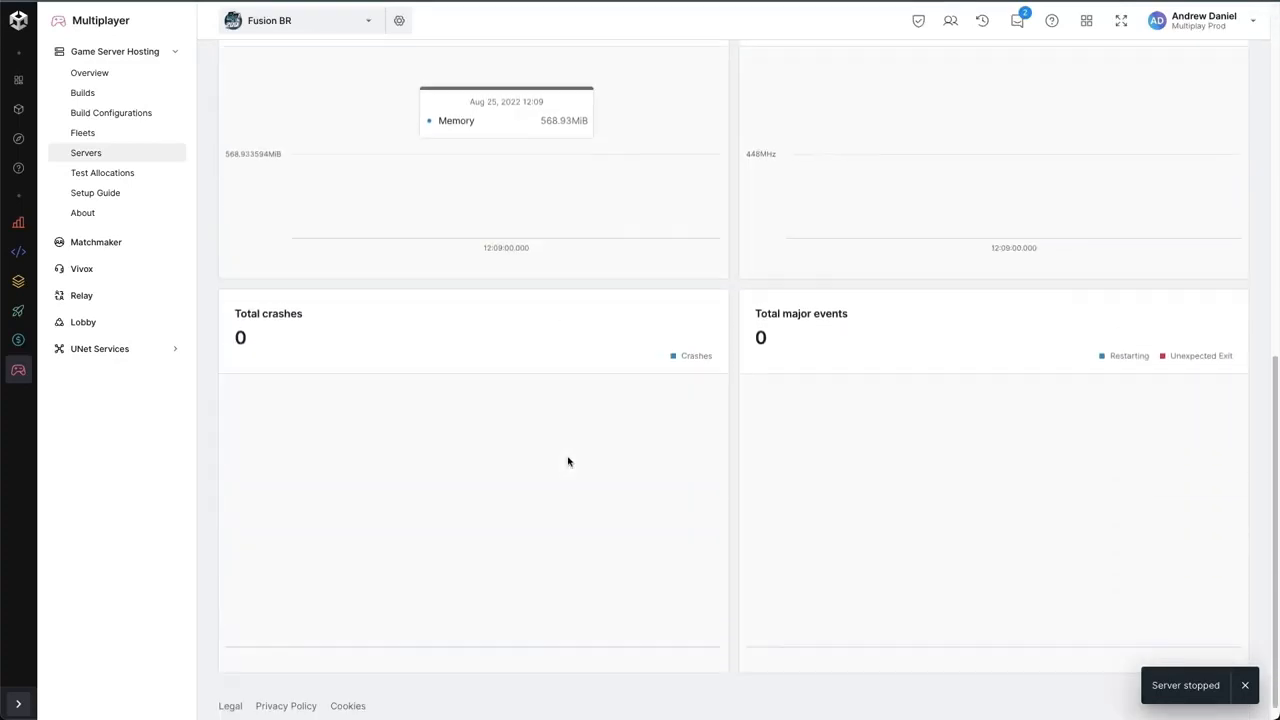
pyautogui.scroll(8, 568, 461)
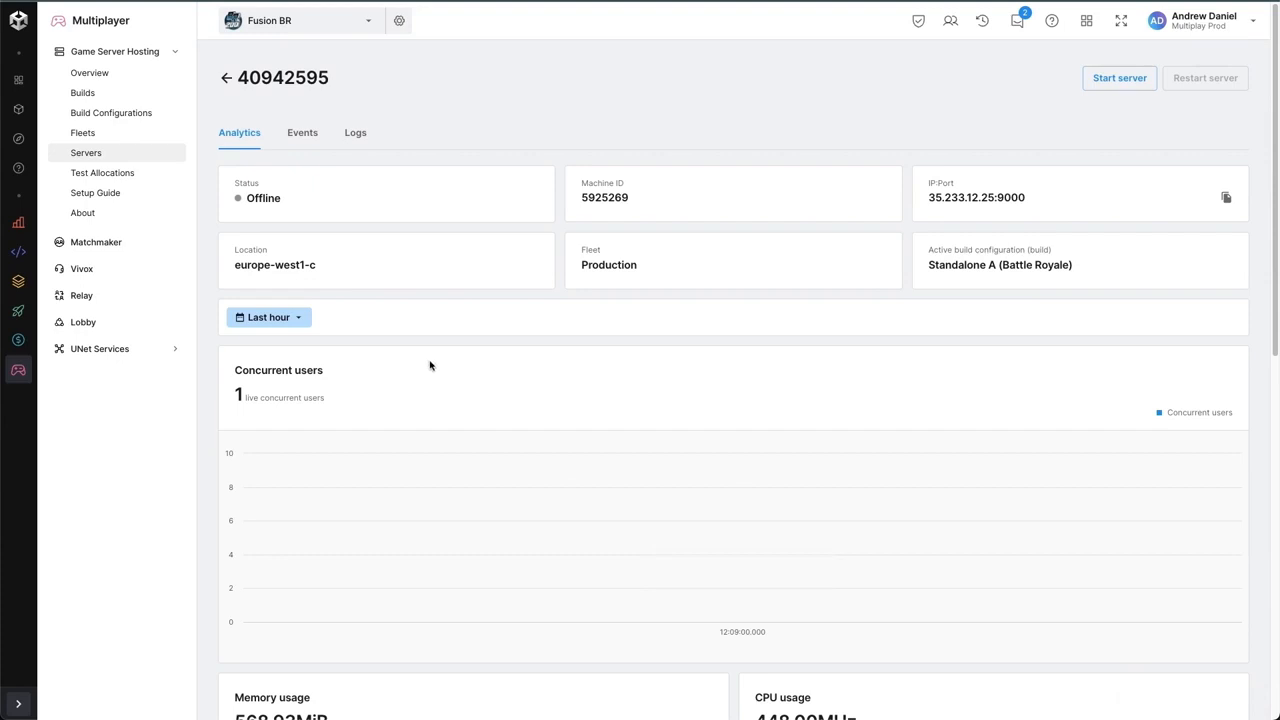
pyautogui.click(130, 79)
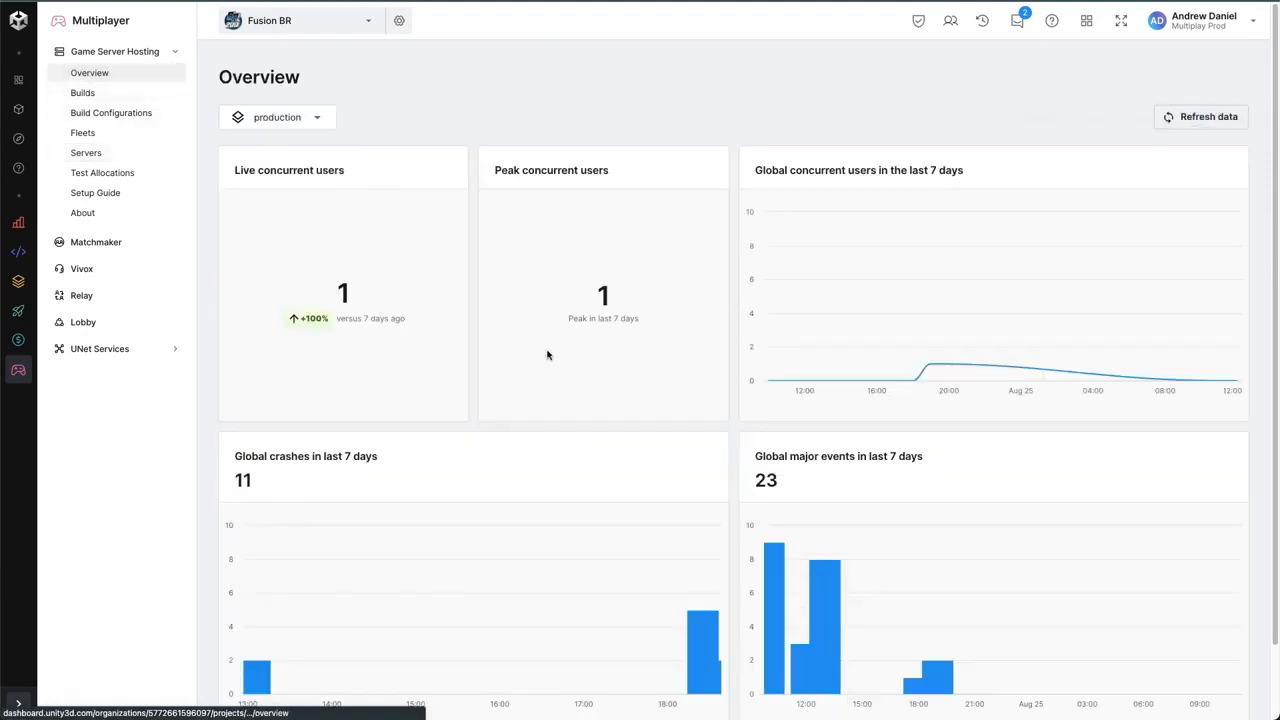
pyautogui.scroll(-1, 557, 366)
pyautogui.scroll(-1, 557, 366)
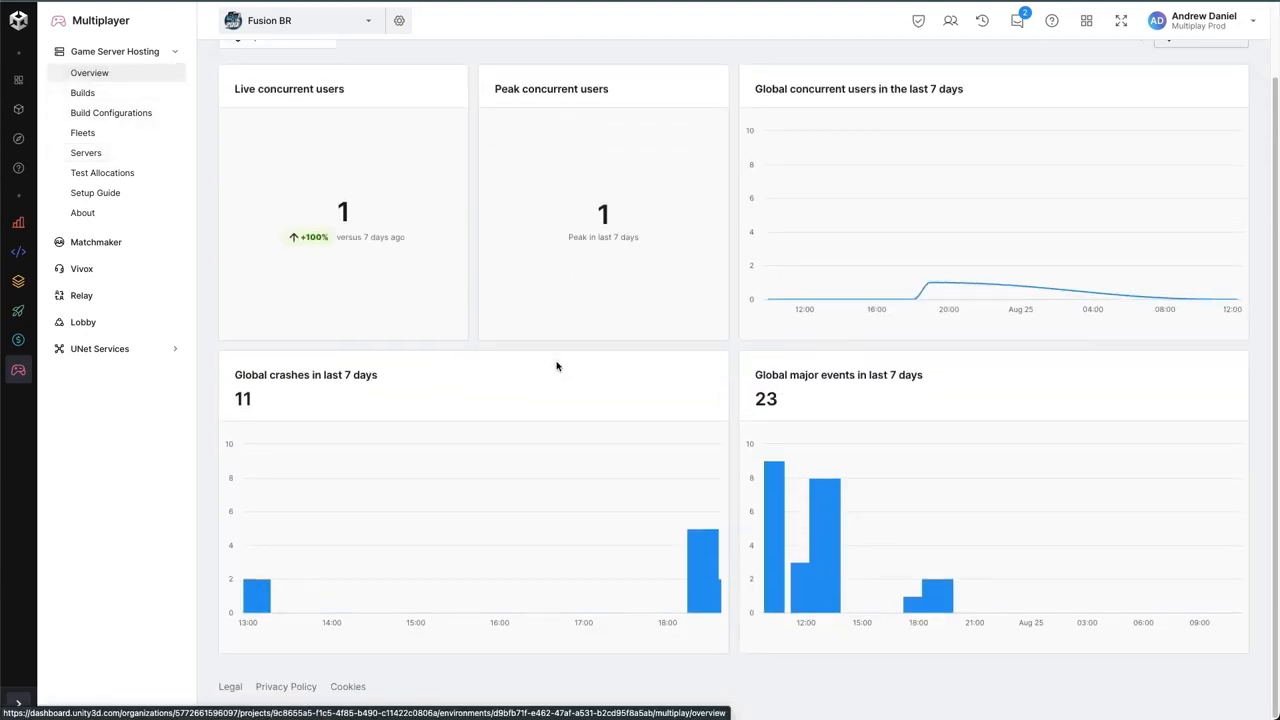
pyautogui.scroll(2, 557, 366)
pyautogui.scroll(-1, 557, 366)
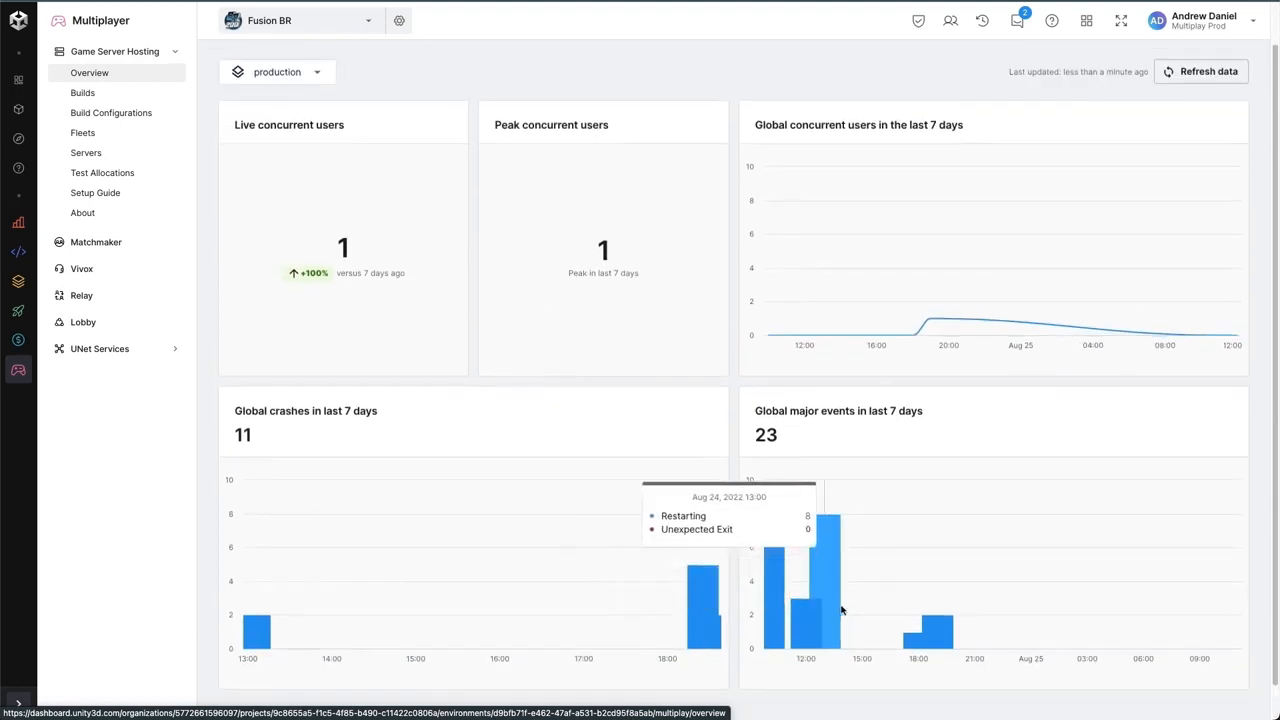
# - Open the first server instance's details, read its logs/Engine.log file, and review the server's event history
pyautogui.scroll(1, 900, 395)
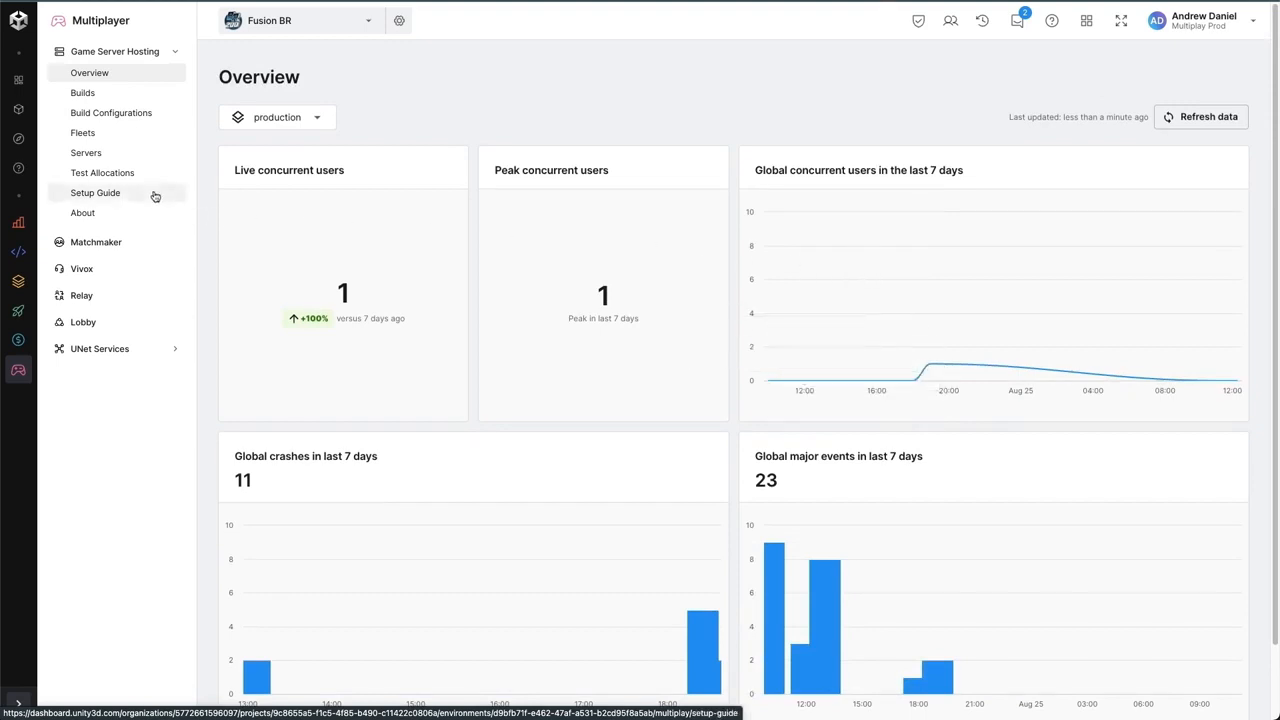
pyautogui.click(107, 160)
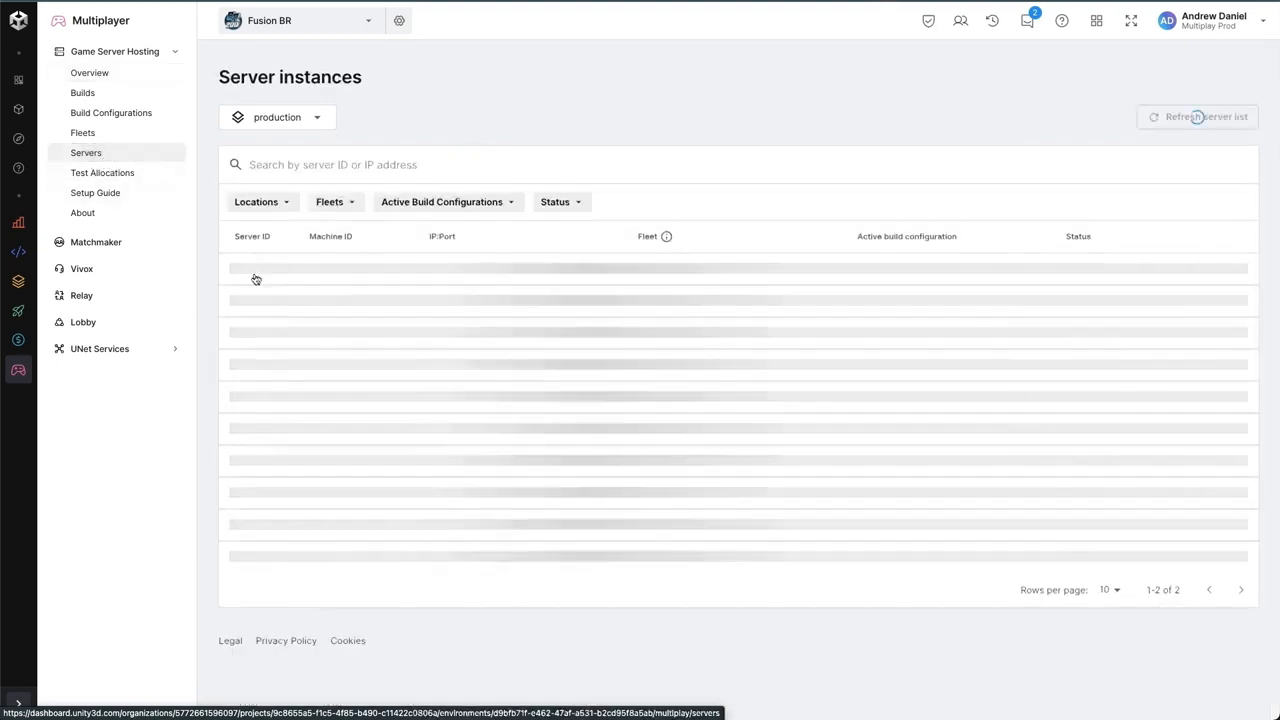
pyautogui.click(258, 275)
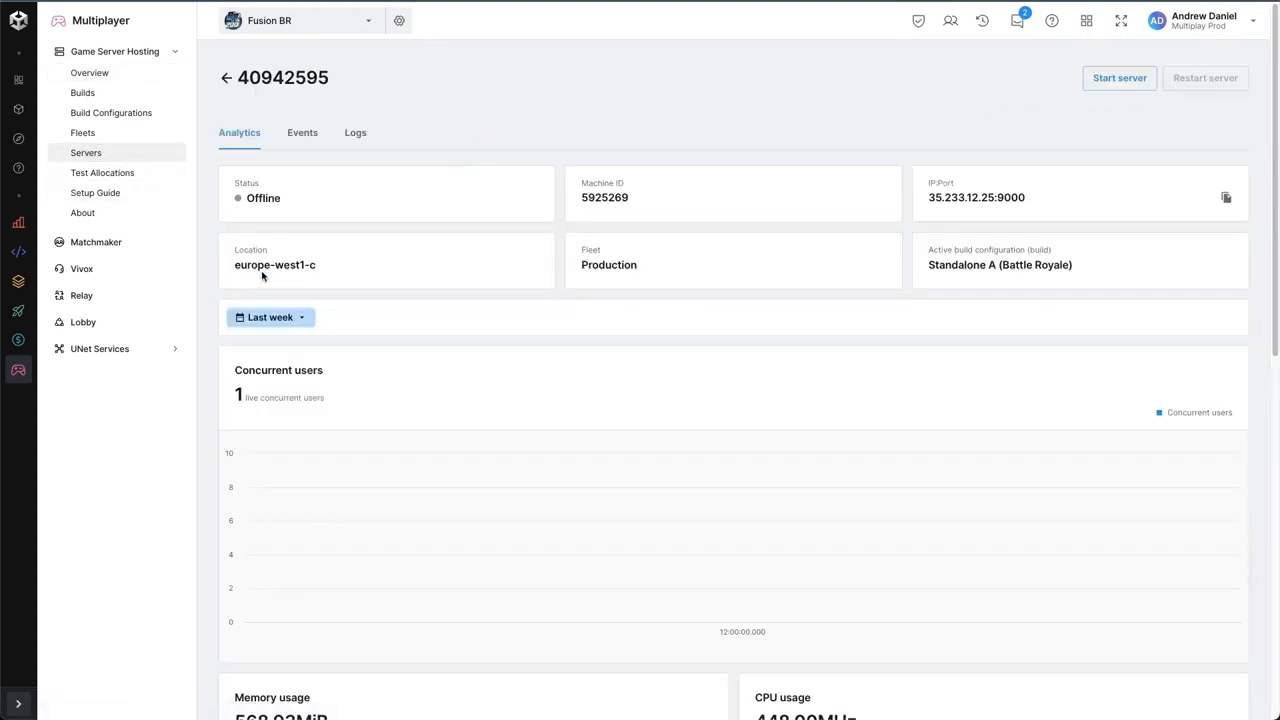
pyautogui.click(354, 134)
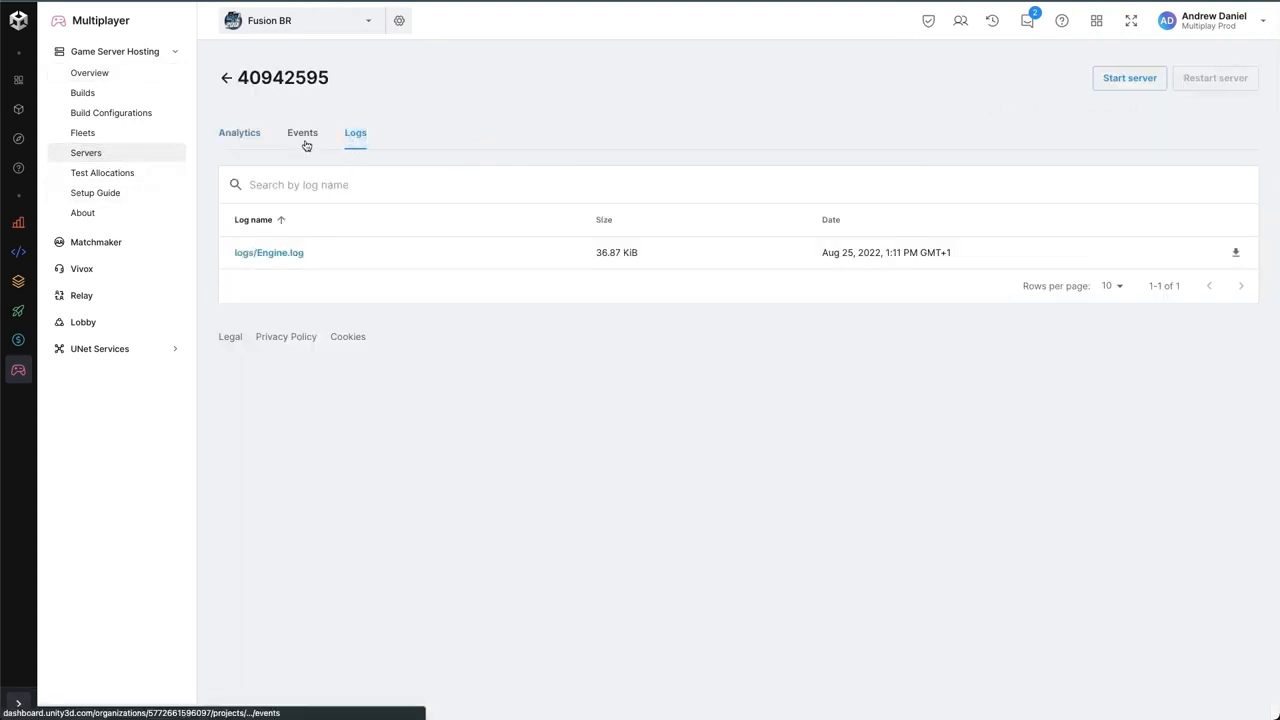
pyautogui.click(283, 256)
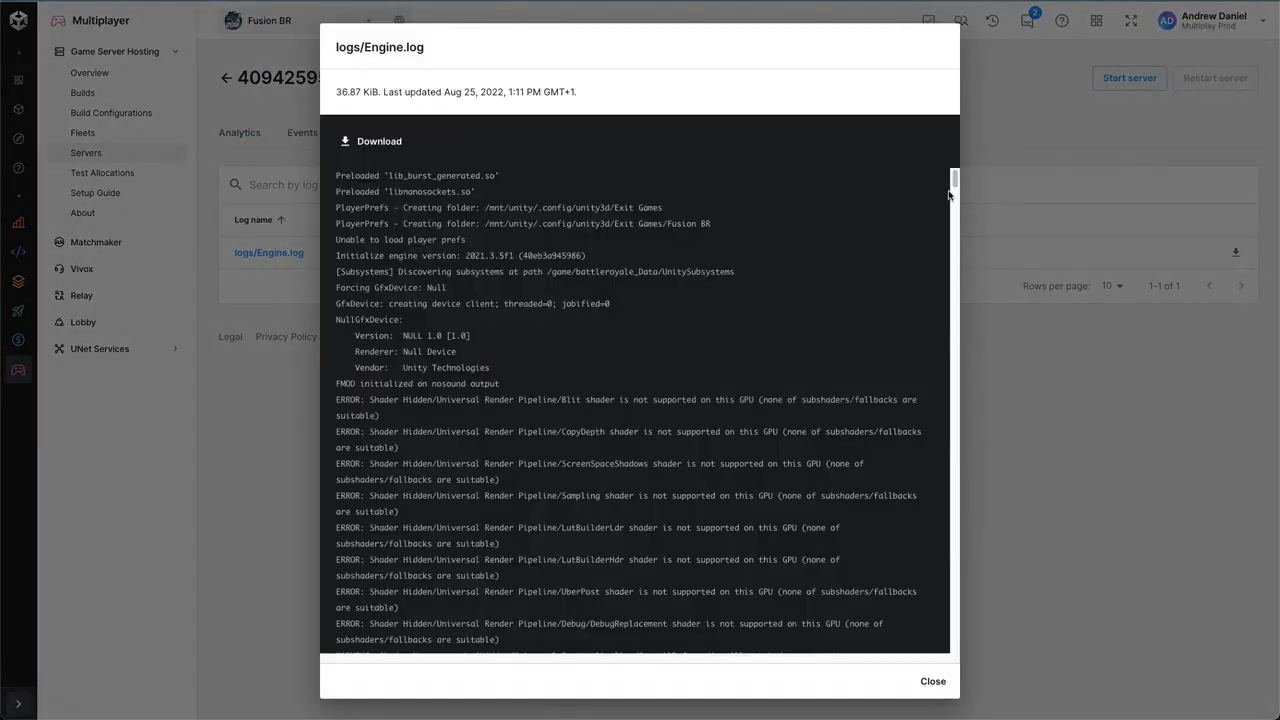
pyautogui.click(933, 683)
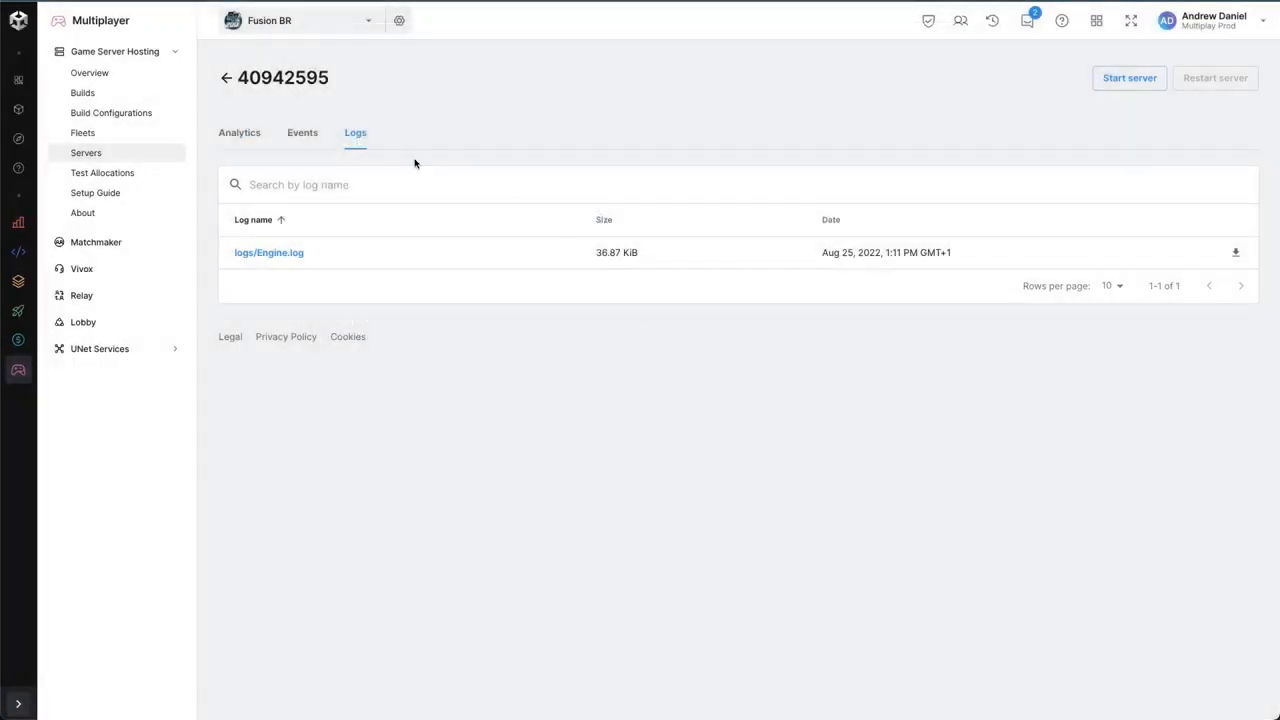
pyautogui.click(305, 133)
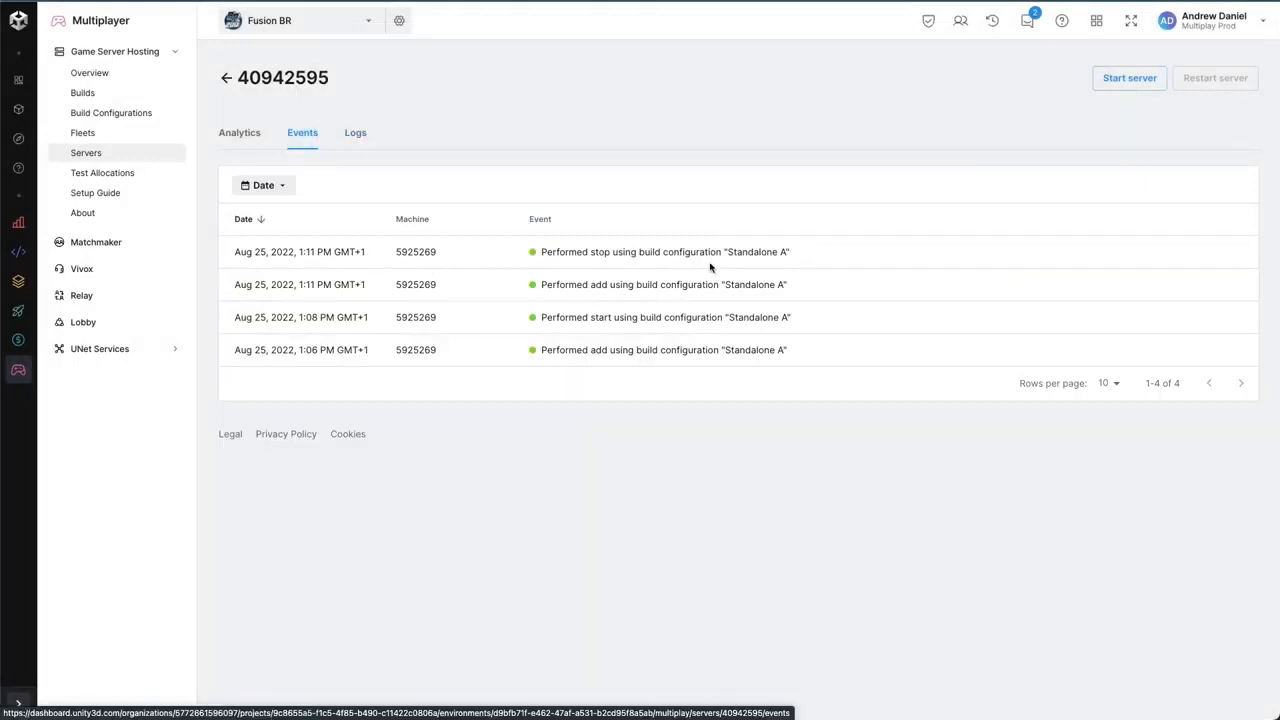